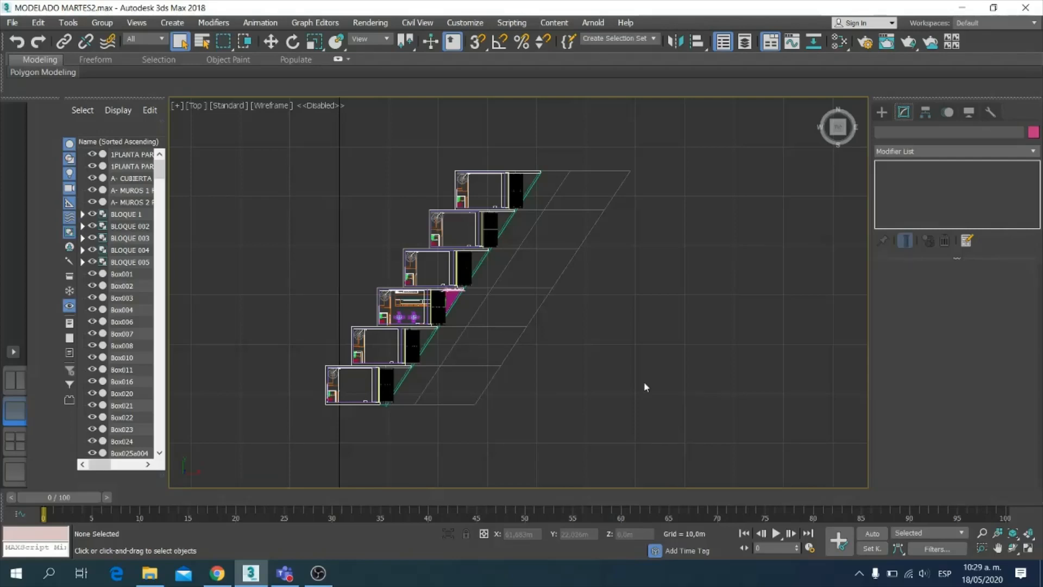
Step: Examine the stepped row of house blocks in the top view, looking closely at the furnished block
scroll(428, 317, up, 4)
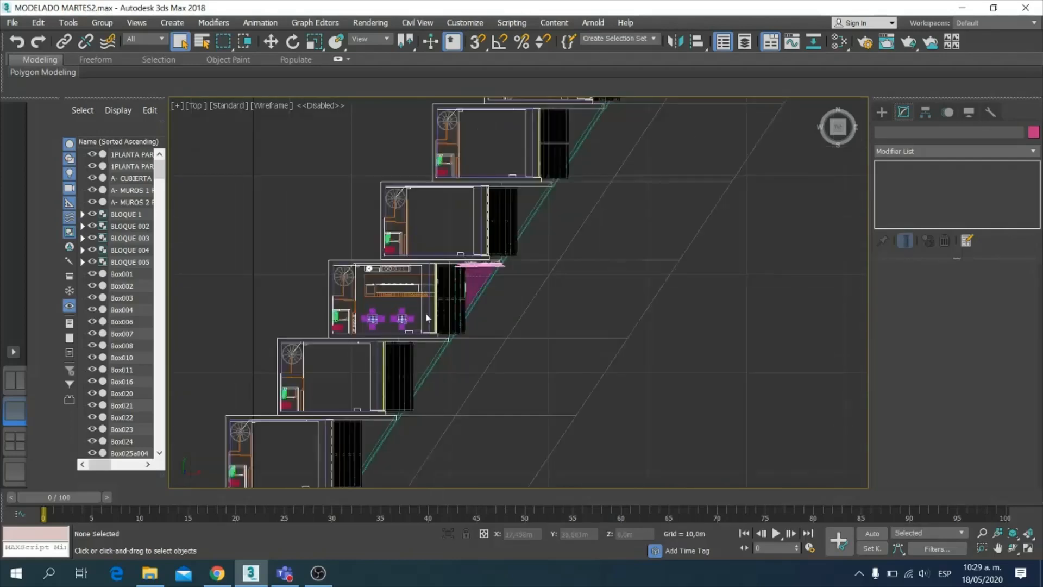
scroll(403, 305, up, 4)
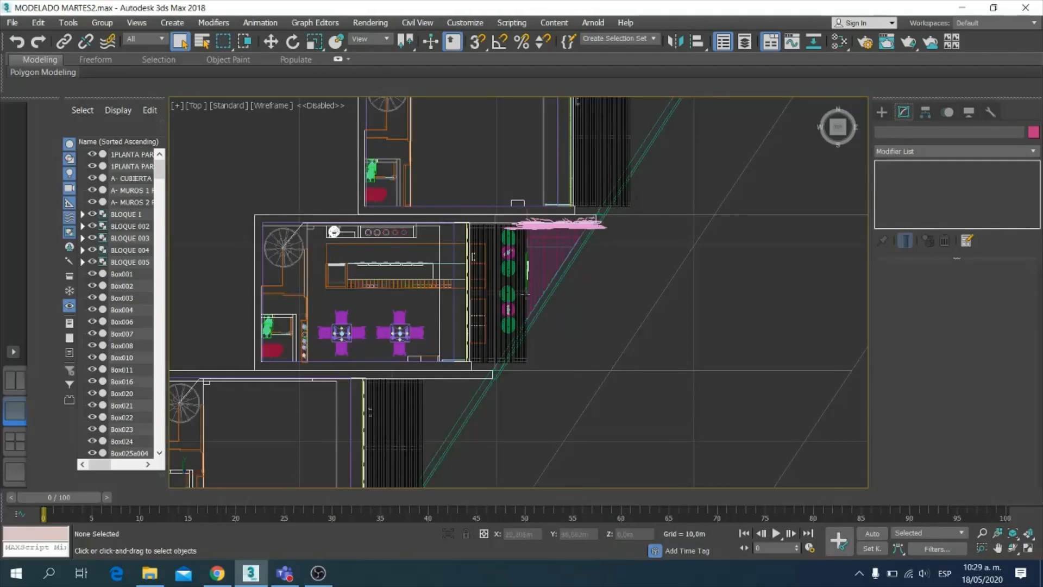
scroll(564, 307, down, 5)
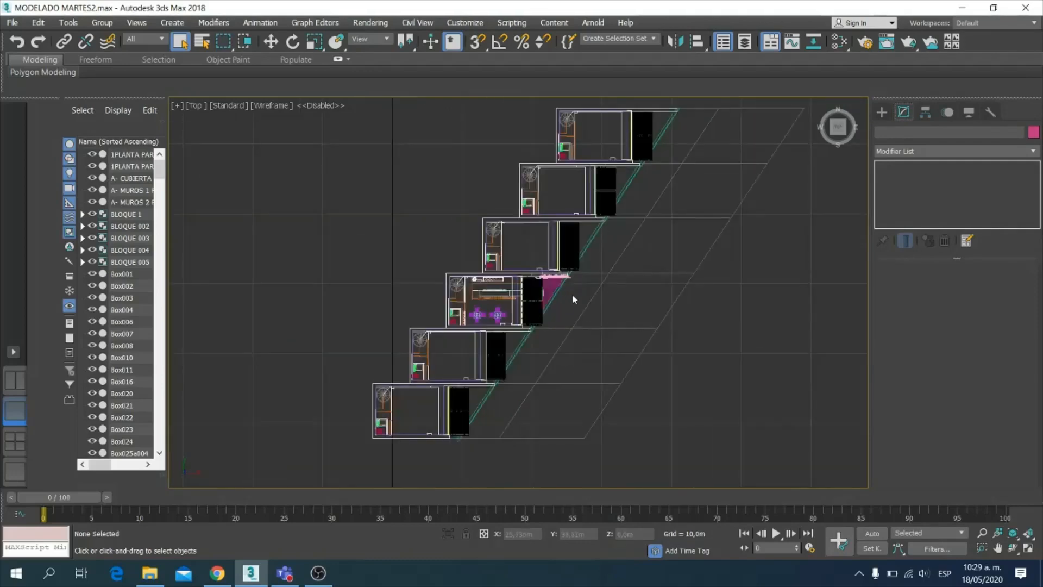
middle_drag(574, 299, 546, 335)
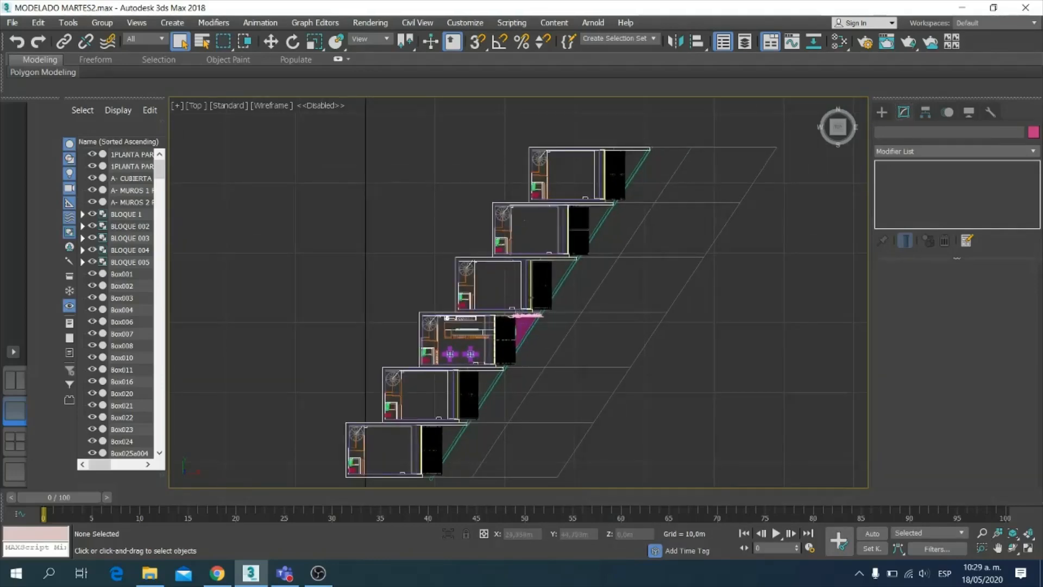
scroll(486, 337, up, 3)
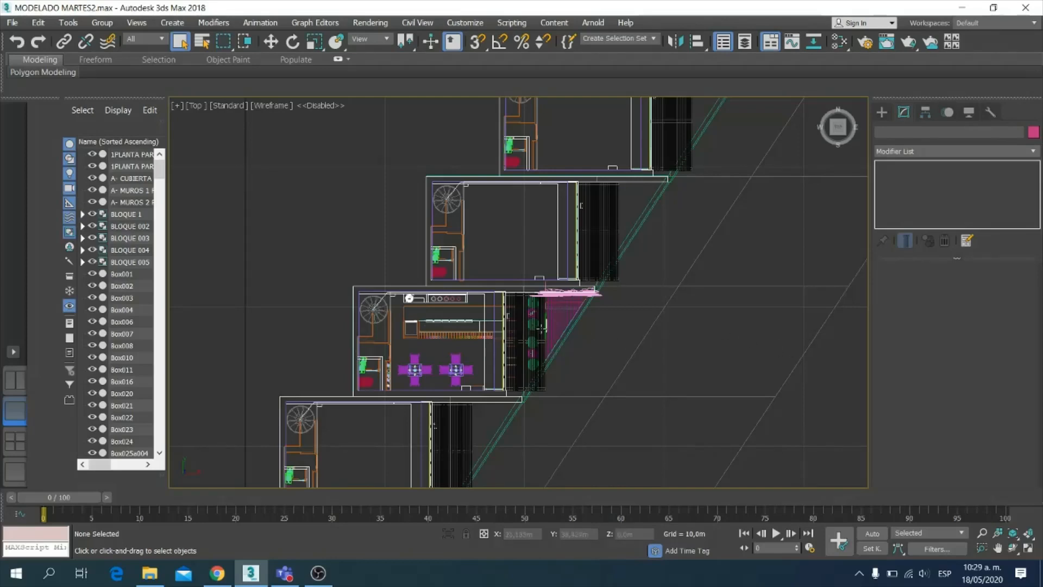
scroll(587, 342, down, 5)
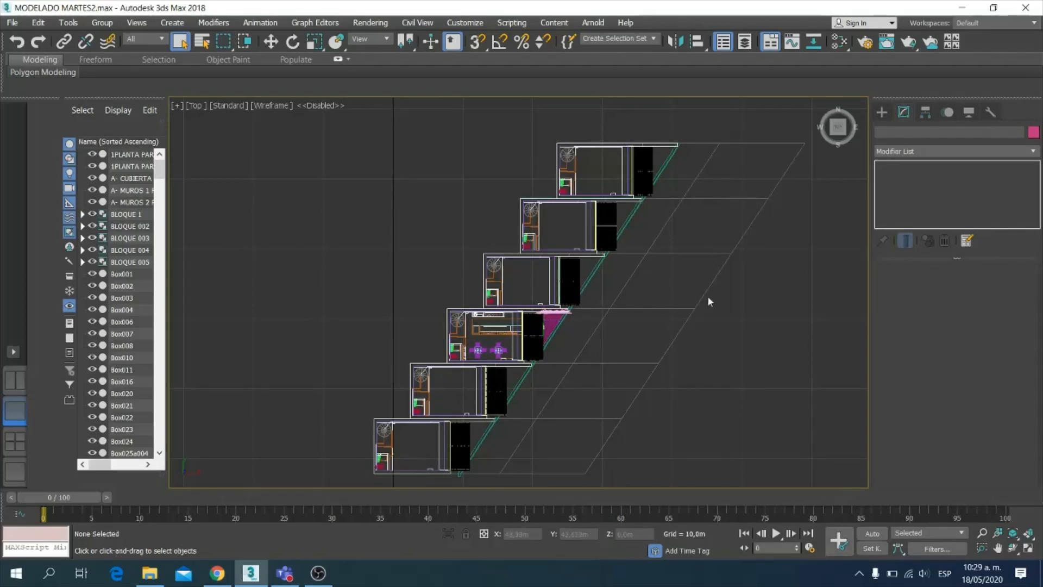
scroll(540, 279, up, 4)
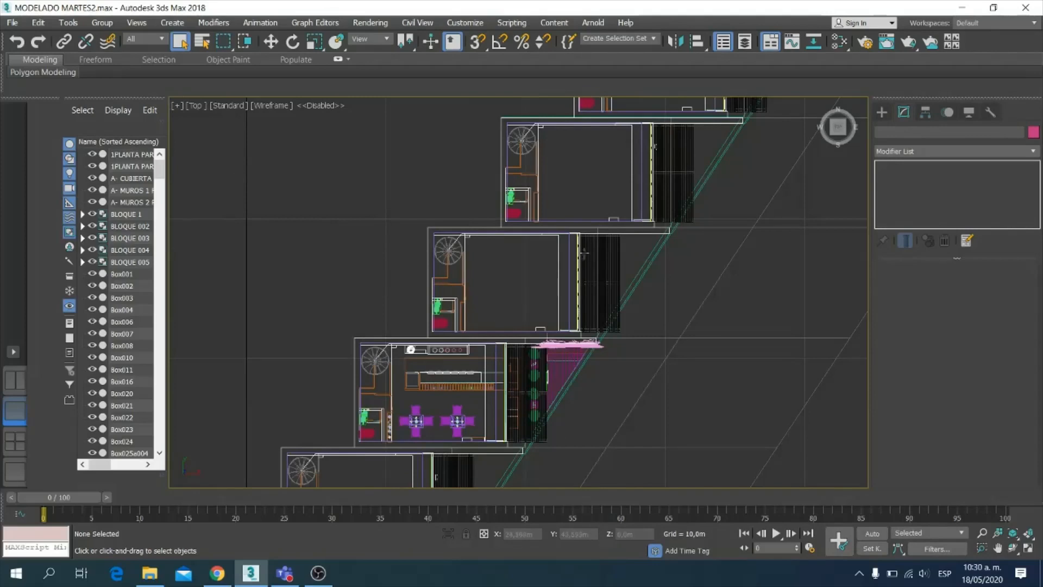
scroll(595, 183, down, 4)
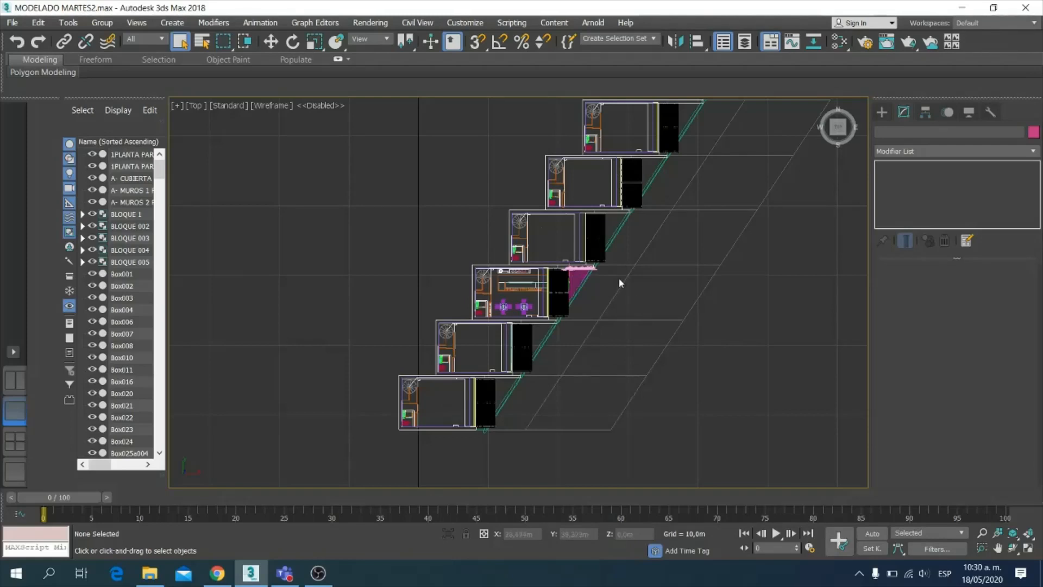
middle_drag(621, 283, 545, 320)
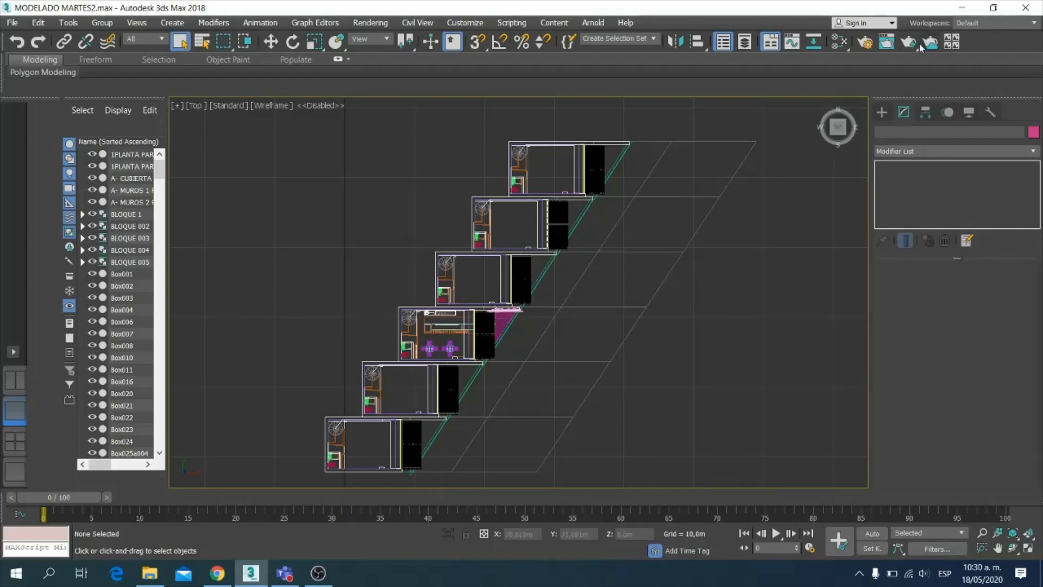
Step: Try an ActiveShade render of the top view, and close its message and render windows
drag(914, 50, 910, 109)
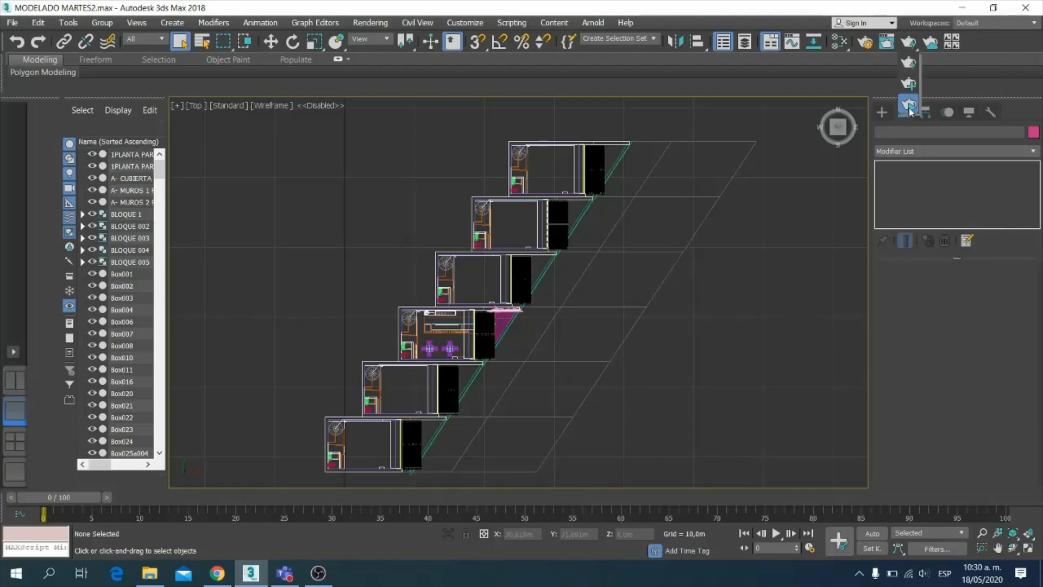
drag(910, 110, 910, 110)
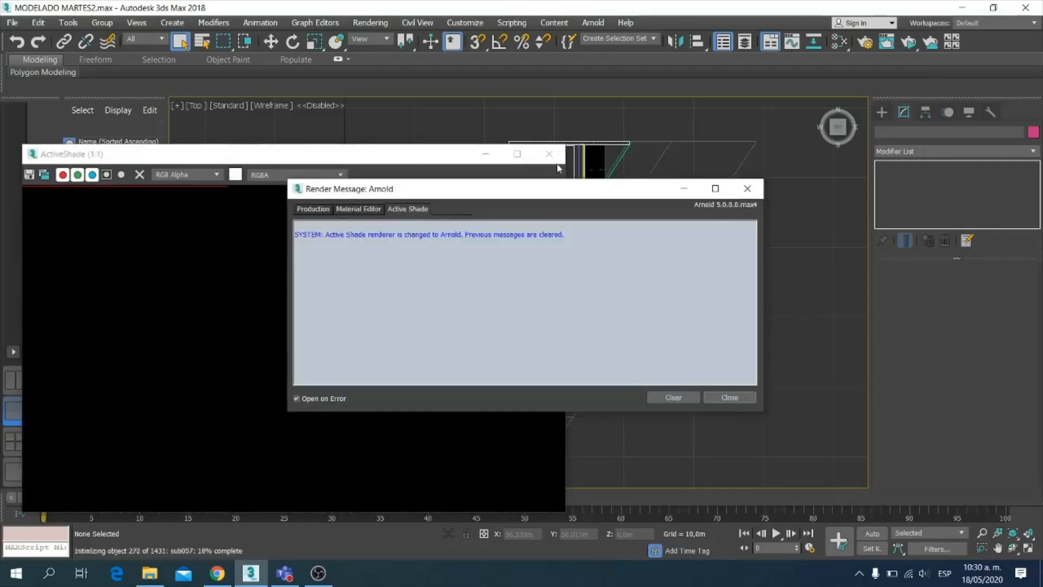
click(747, 188)
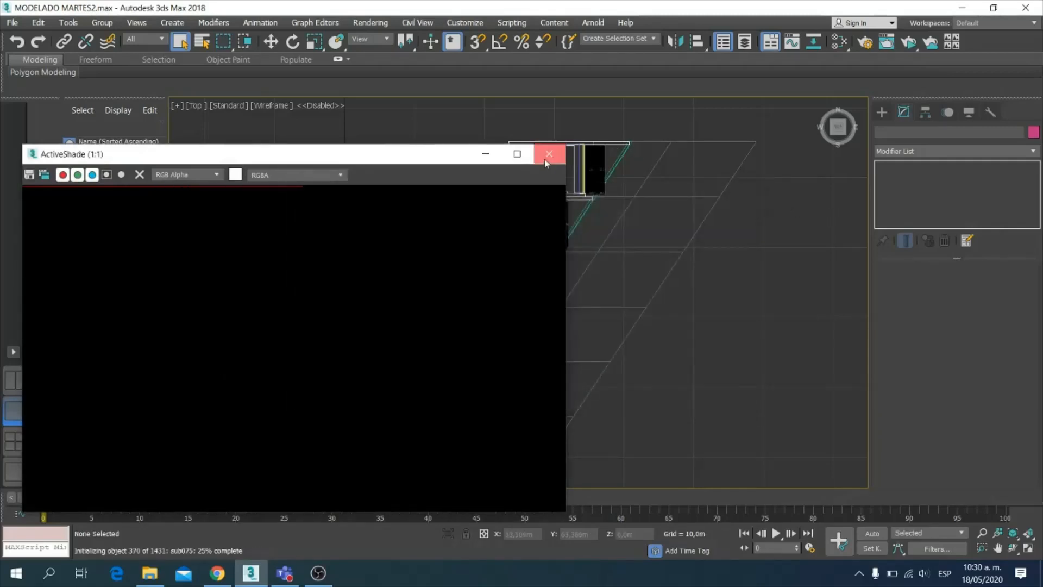
click(549, 153)
click(747, 188)
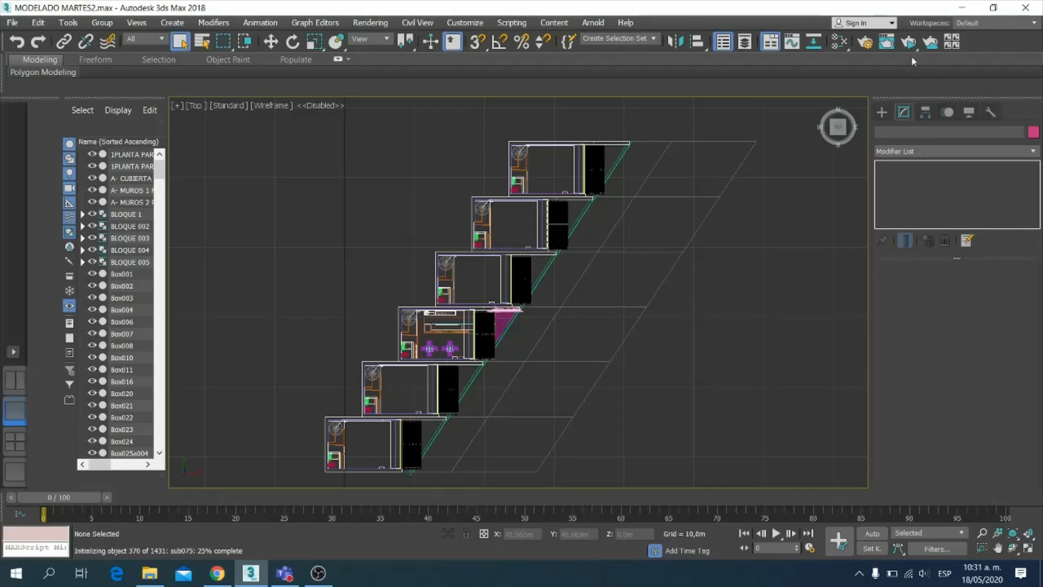
drag(908, 42, 905, 108)
click(279, 107)
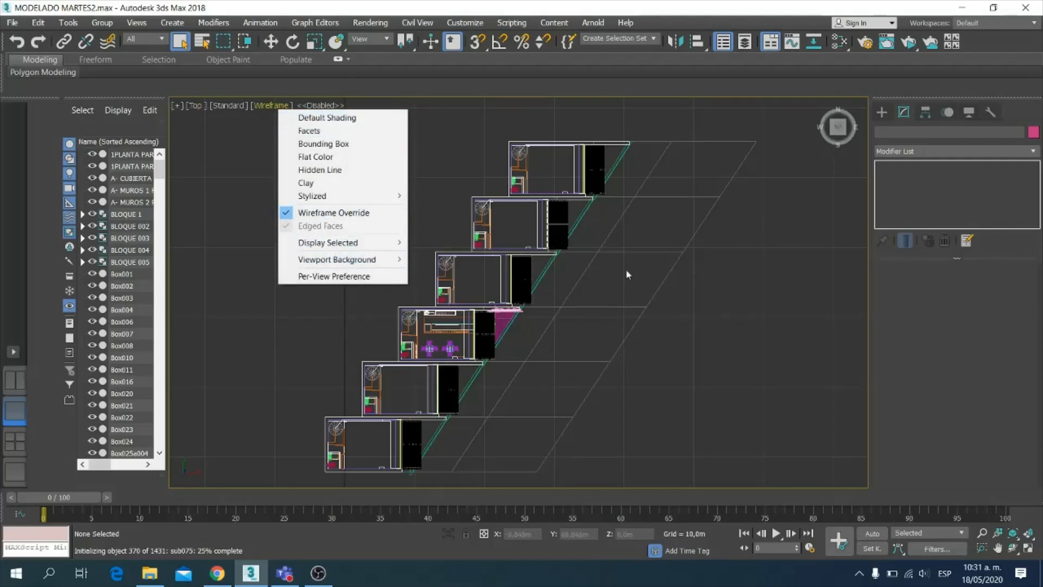
click(722, 285)
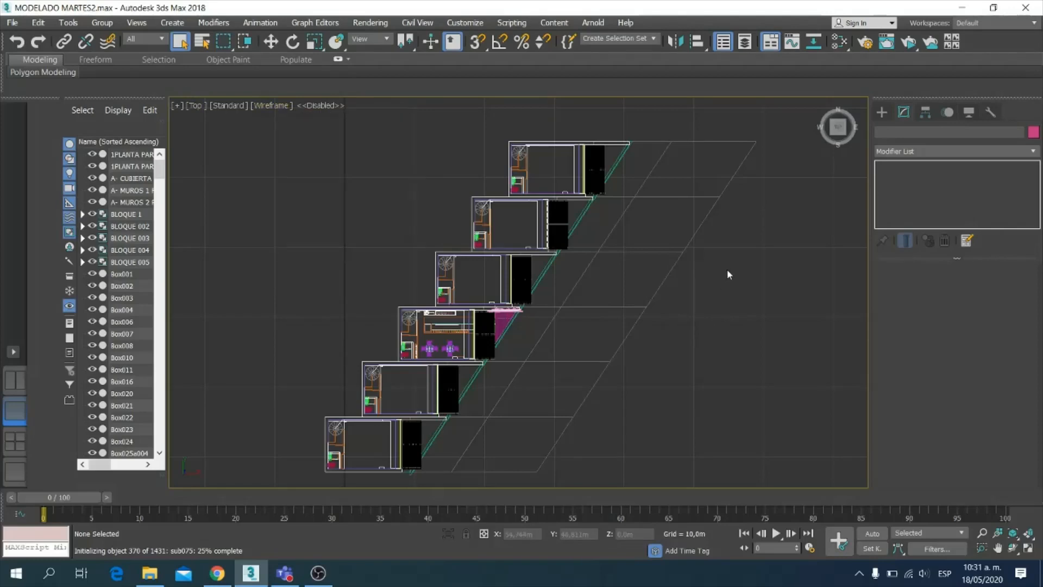
scroll(727, 269, down, 3)
middle_drag(727, 275, 639, 251)
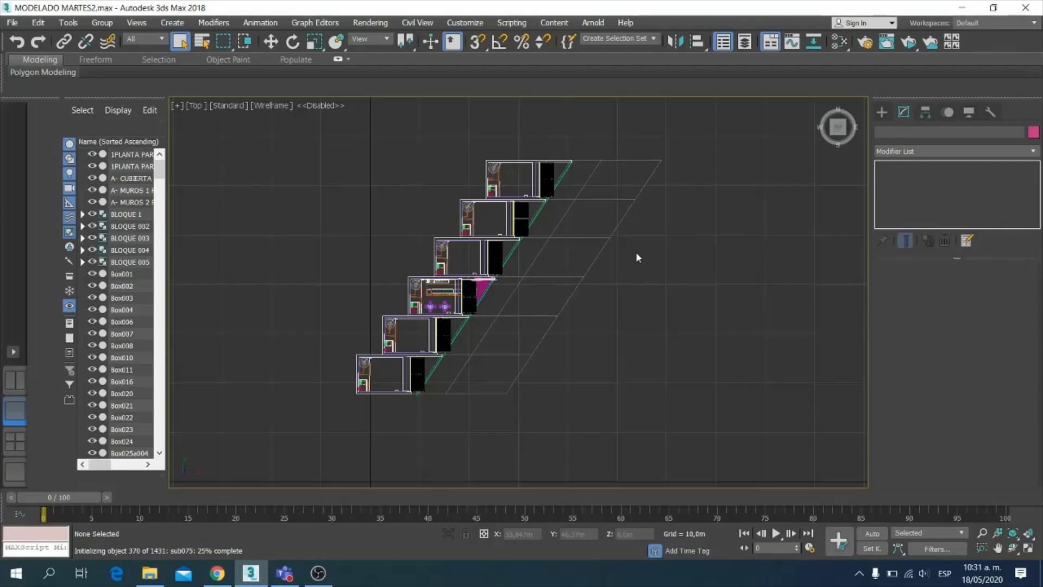
Step: Bring up the creation options for standard cameras and look over the available camera categories and types
click(881, 113)
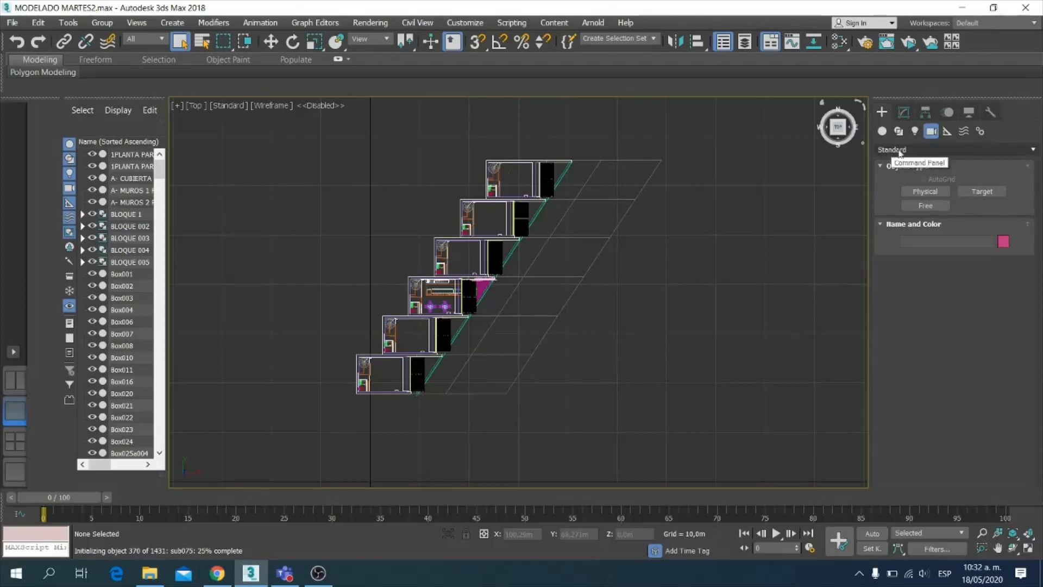
click(1029, 151)
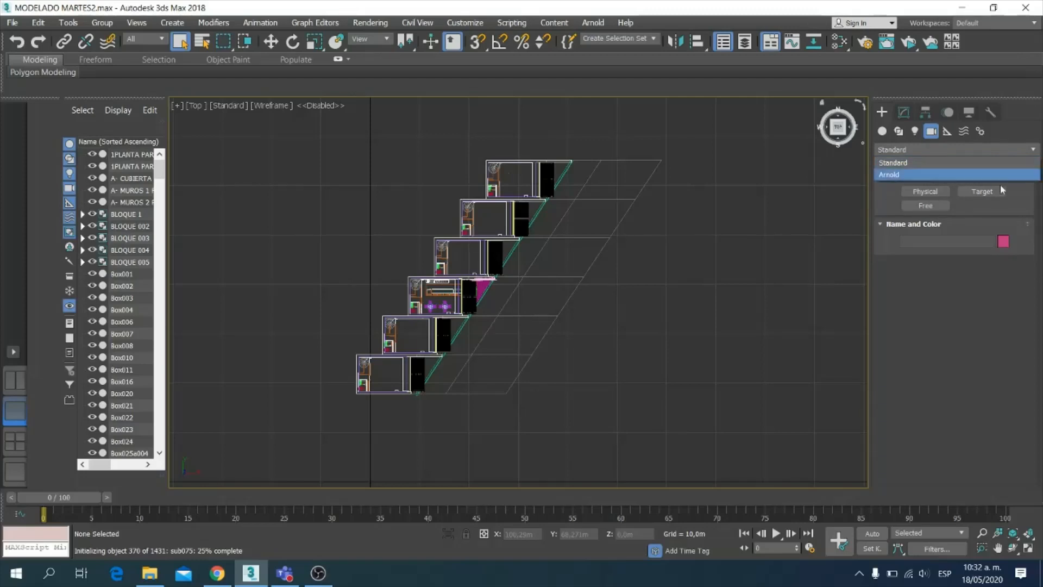
click(1020, 207)
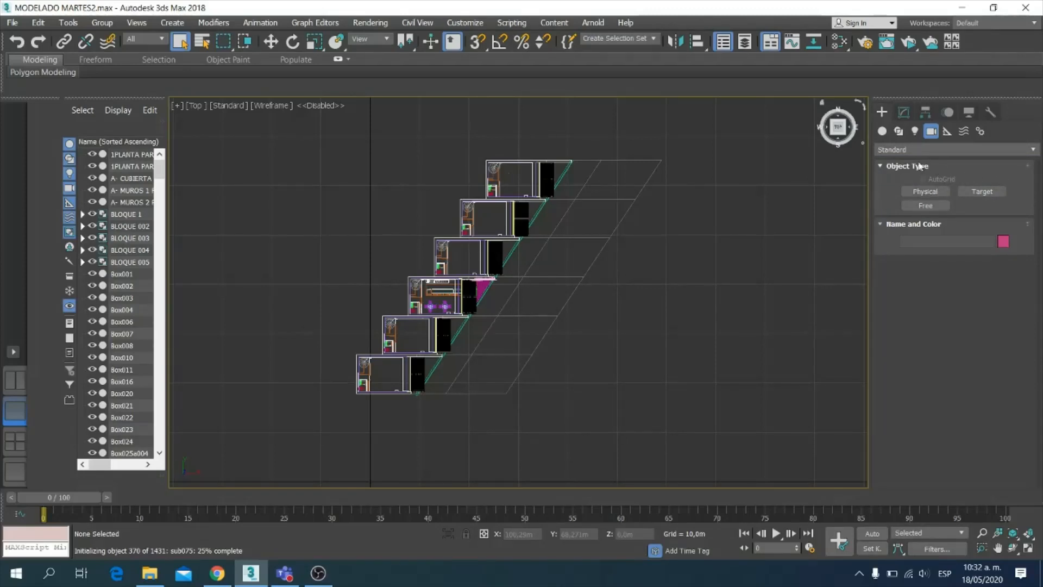
click(932, 189)
click(942, 188)
scroll(543, 268, up, 2)
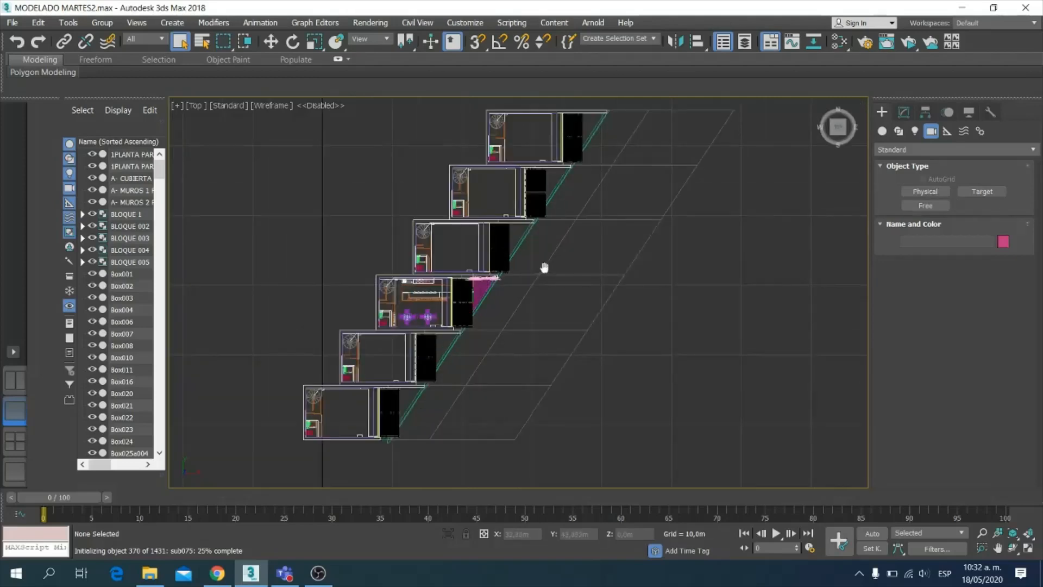
scroll(508, 284, up, 3)
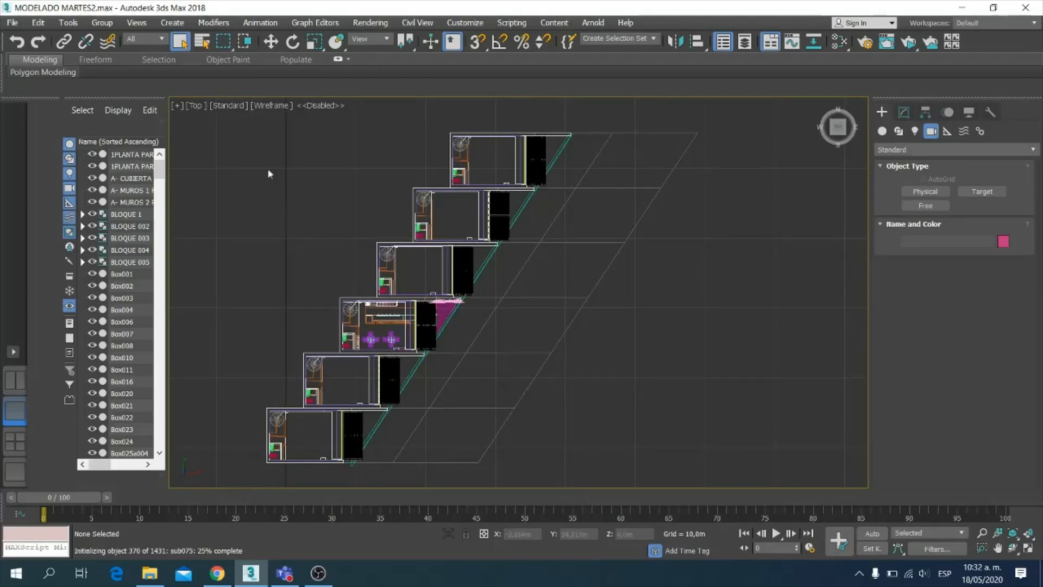
click(277, 106)
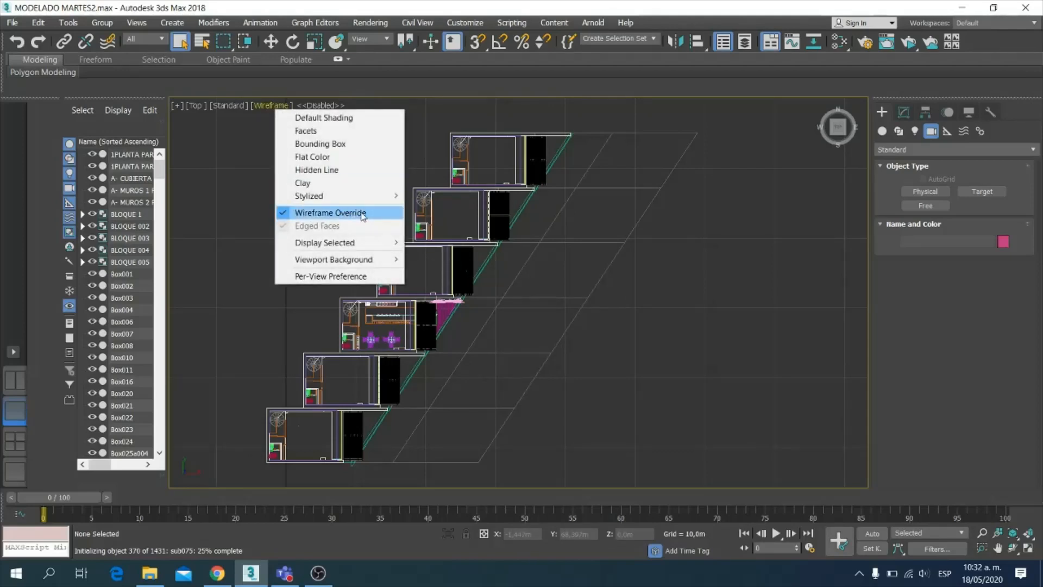
click(607, 297)
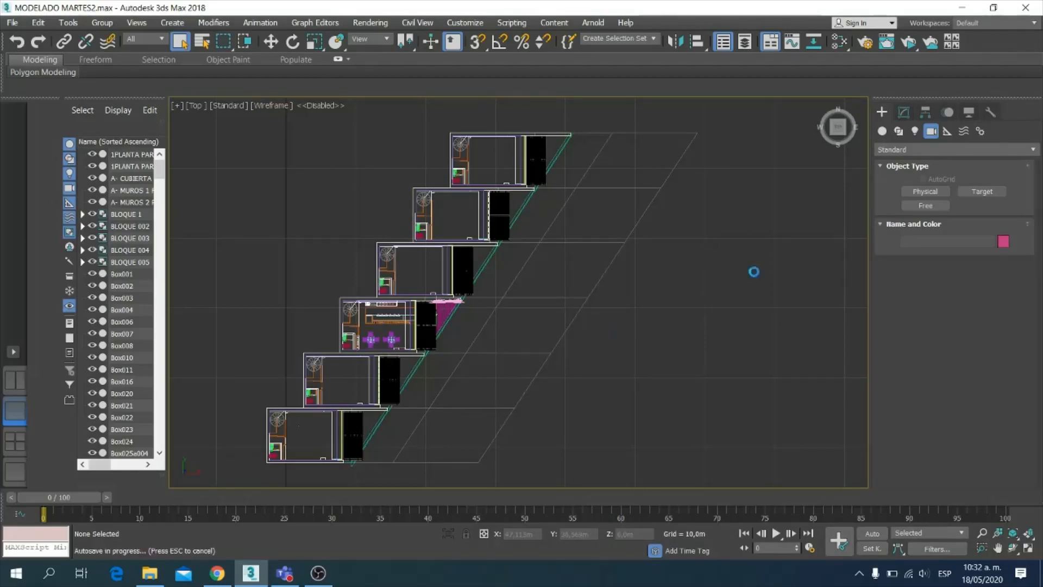
Step: Create a targeted Physical camera in front of the furnished block, aimed into its interior with a target distance of about 17 m
click(928, 195)
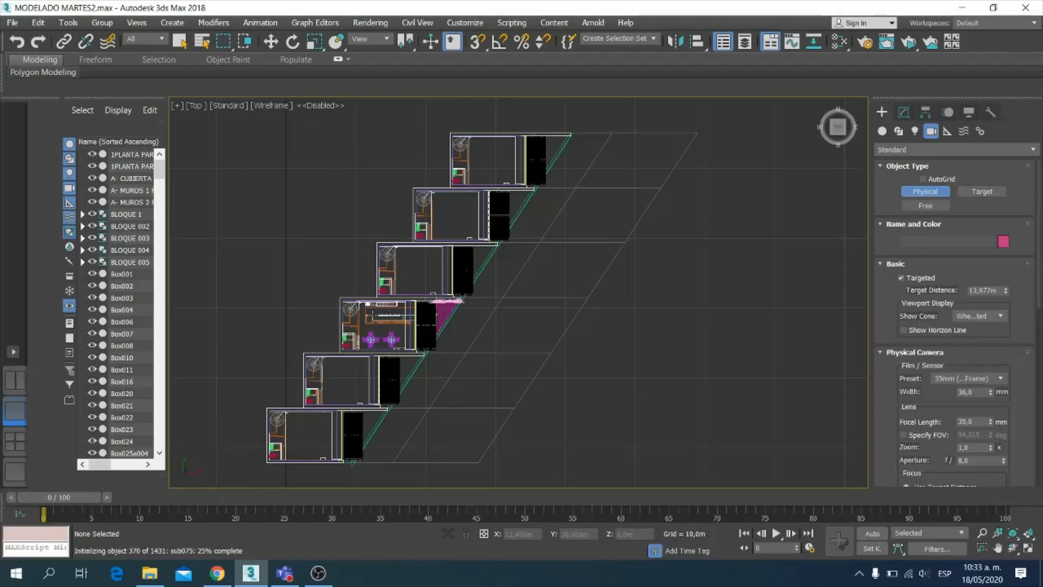
scroll(374, 315, up, 3)
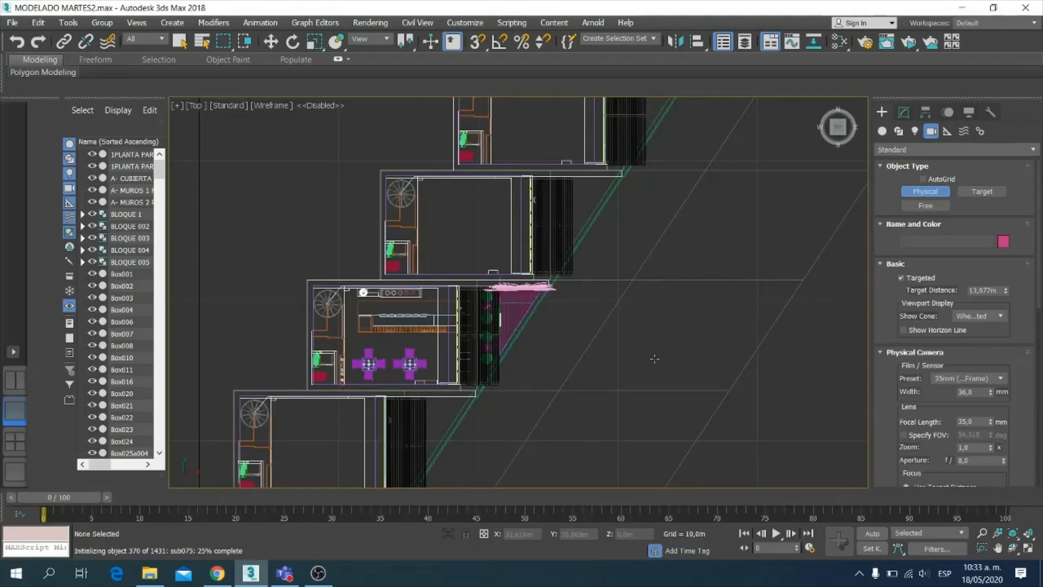
drag(654, 358, 406, 387)
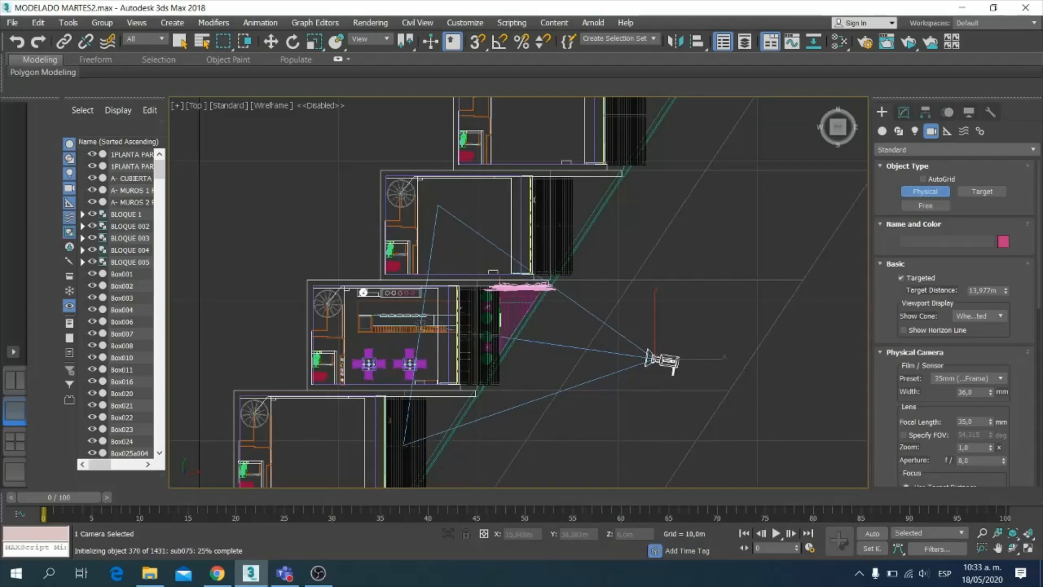
drag(404, 445, 403, 443)
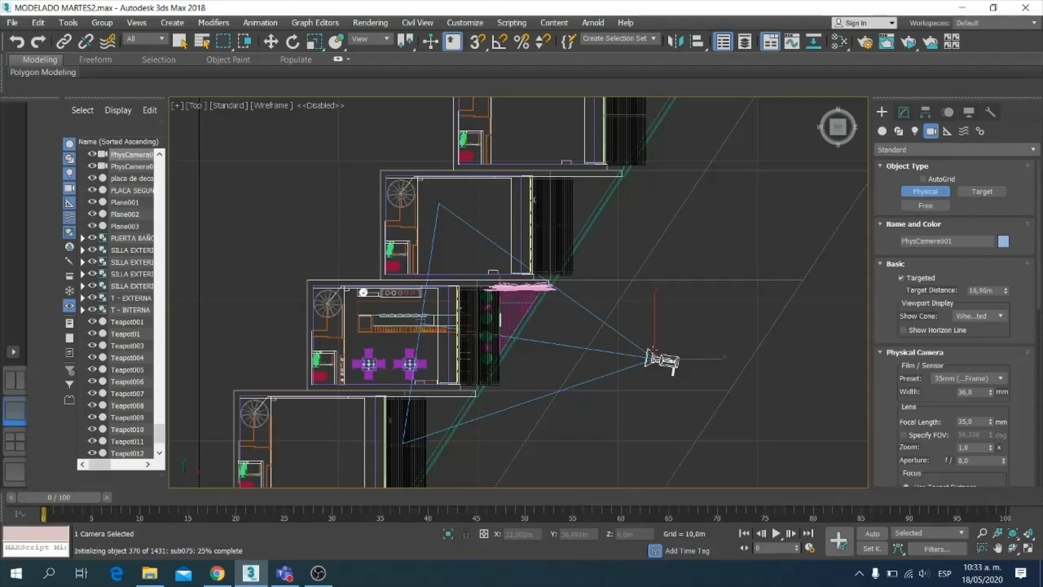
Step: Examine the new camera, its target and its cone in the top and front views, and finish in the perspective view
middle_drag(628, 384, 643, 333)
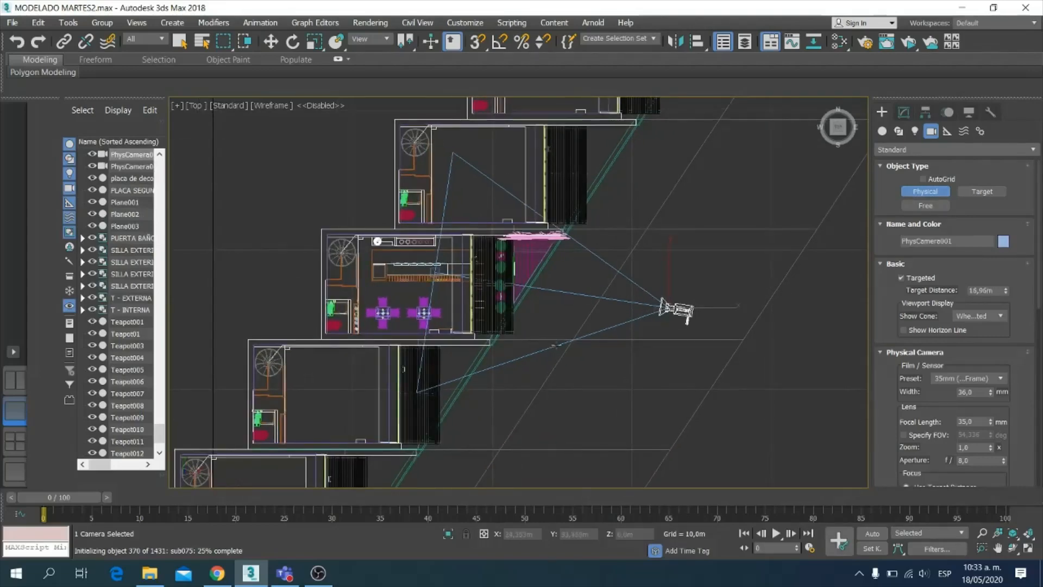
scroll(436, 271, up, 4)
scroll(435, 272, up, 6)
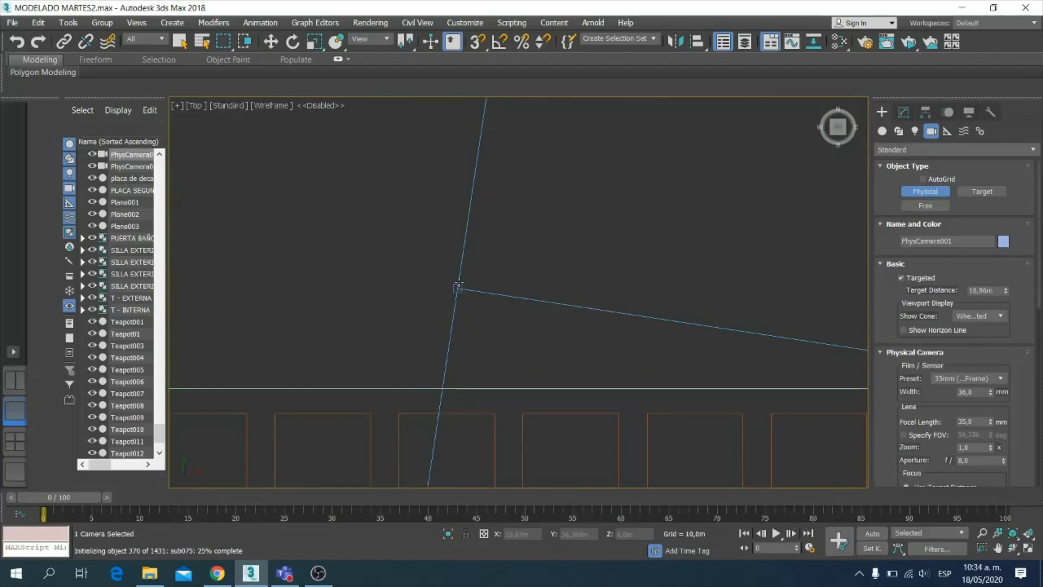
scroll(470, 290, down, 6)
scroll(474, 282, down, 3)
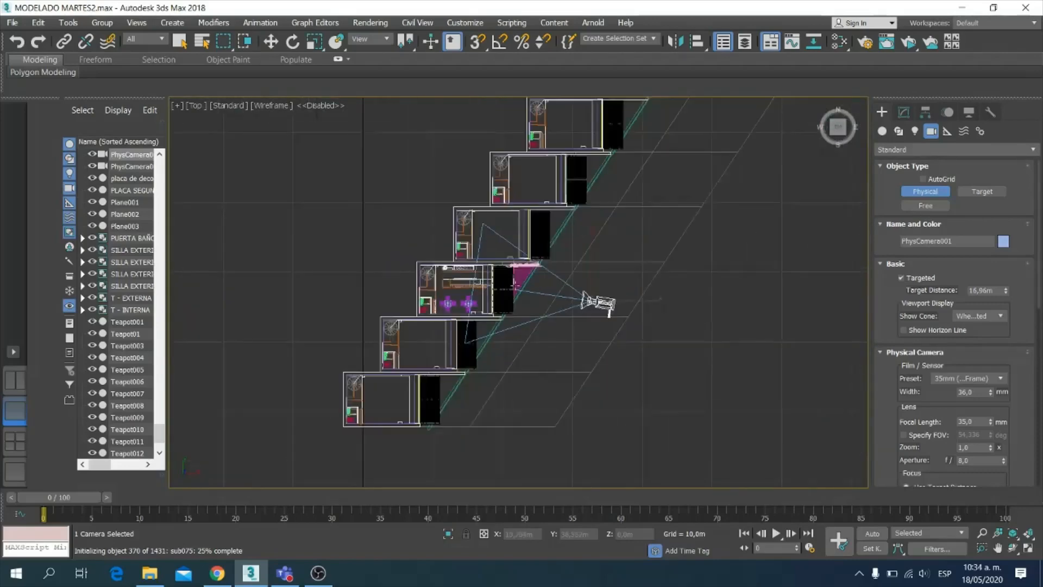
scroll(515, 285, up, 3)
middle_drag(515, 285, 532, 288)
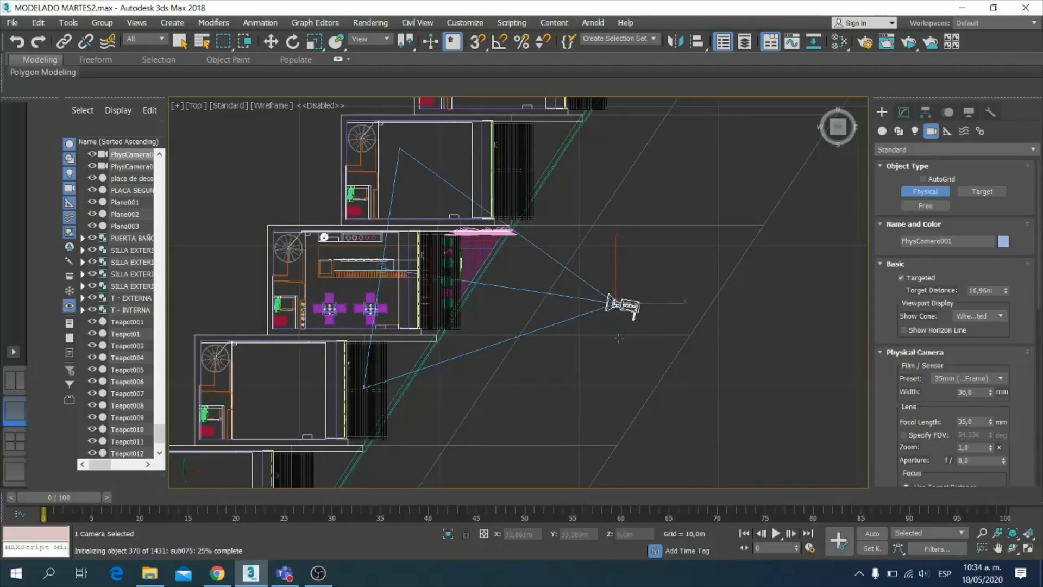
key(f)
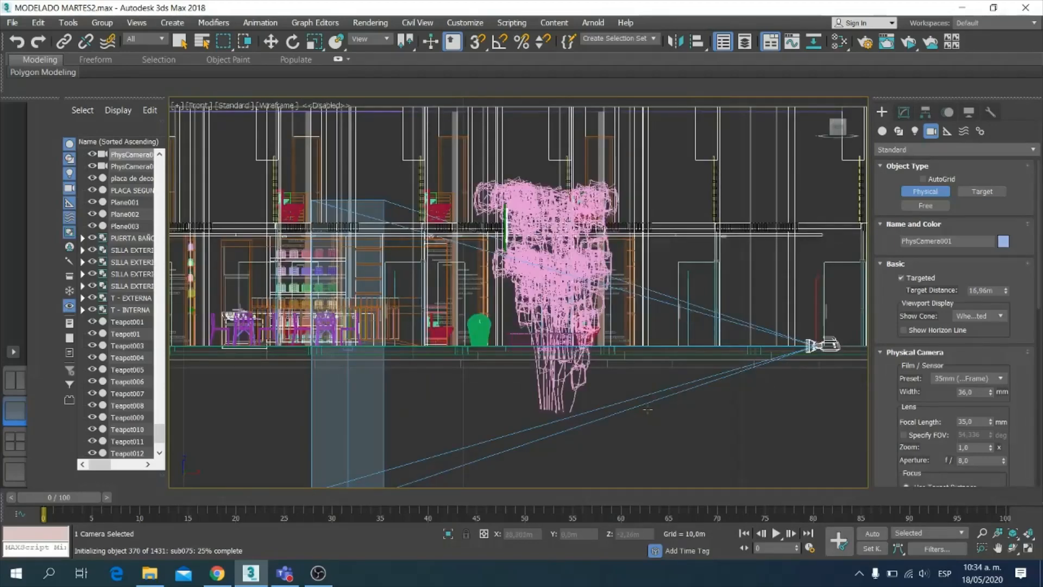
scroll(648, 409, down, 5)
scroll(719, 406, up, 5)
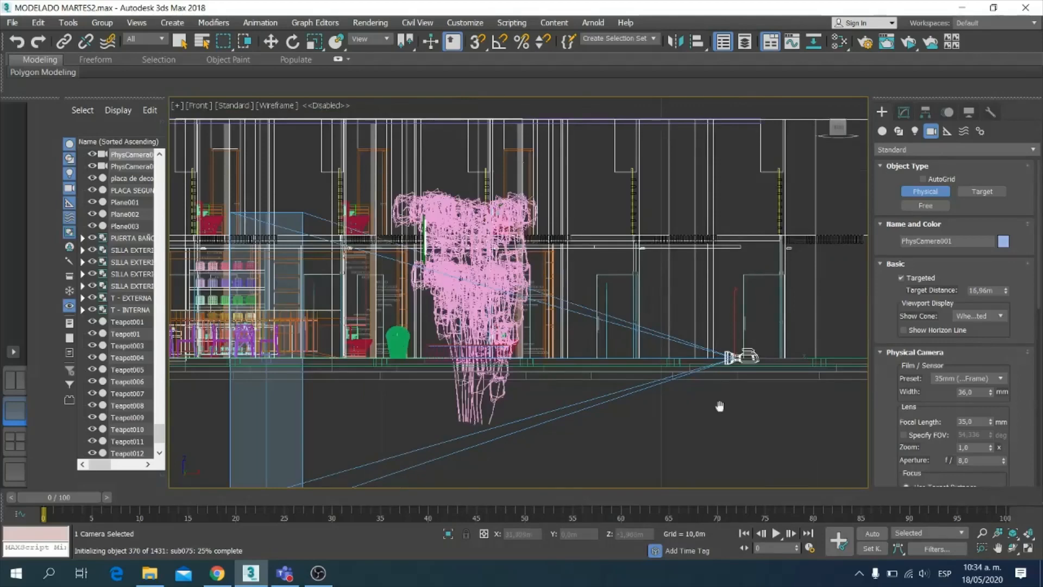
middle_drag(720, 406, 740, 381)
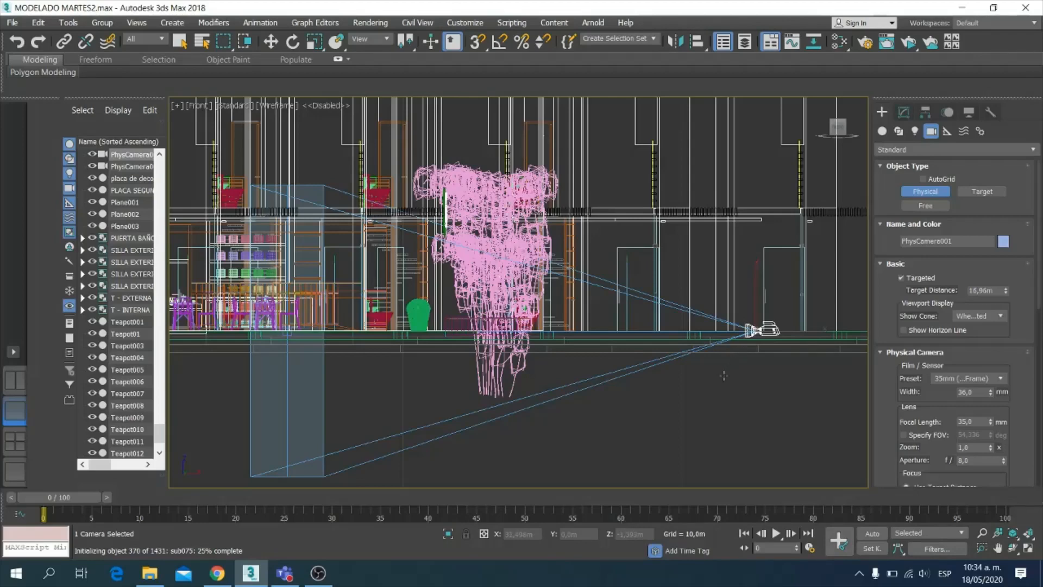
key(p)
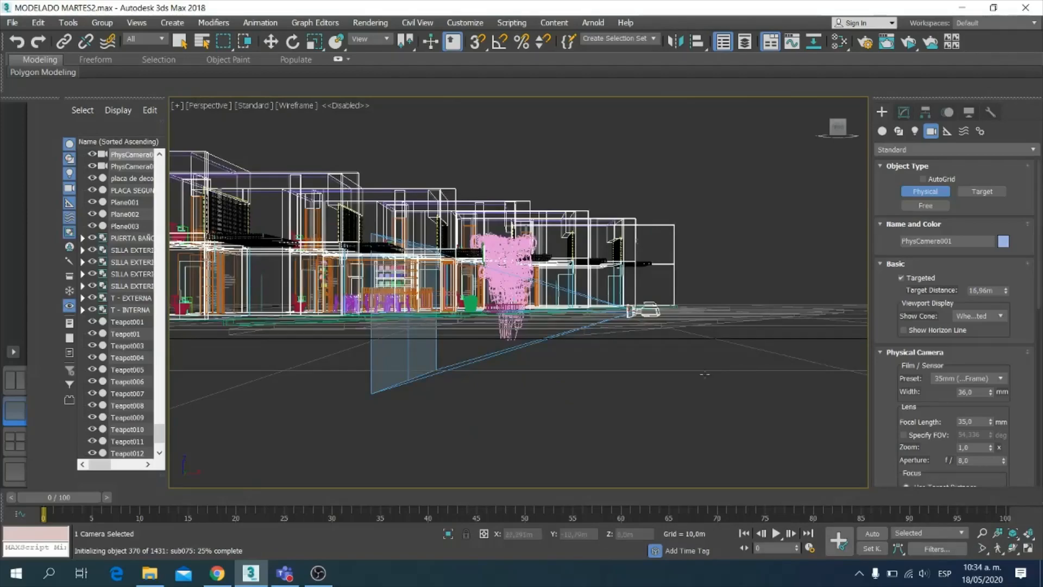
Step: Leave camera creation and examine the Physical camera, its target and its cone from above in the perspective view
alt+middle_drag(704, 370, 661, 398)
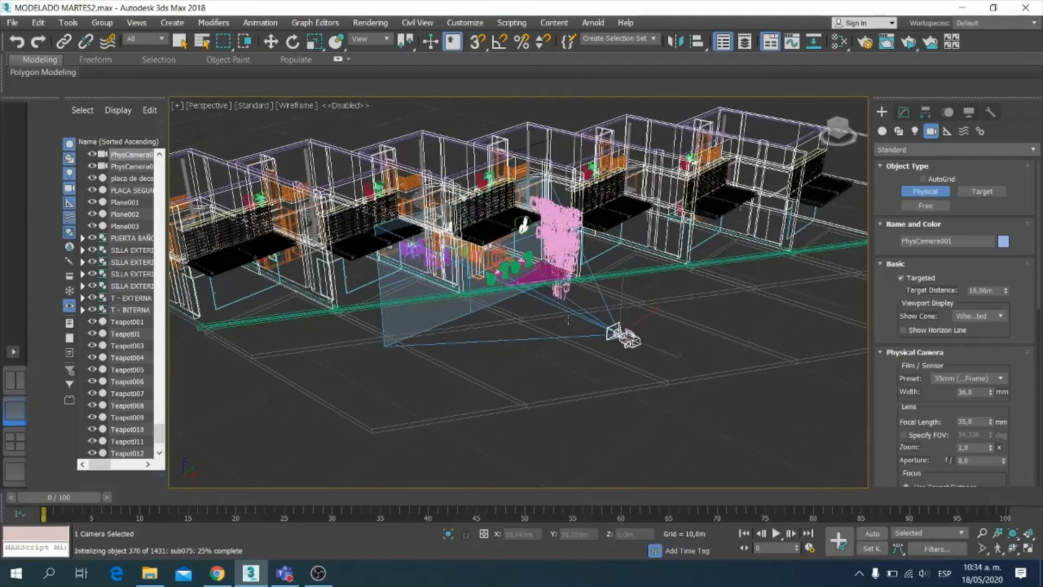
scroll(568, 320, up, 5)
alt+middle_drag(624, 347, 605, 368)
alt+middle_drag(591, 315, 664, 316)
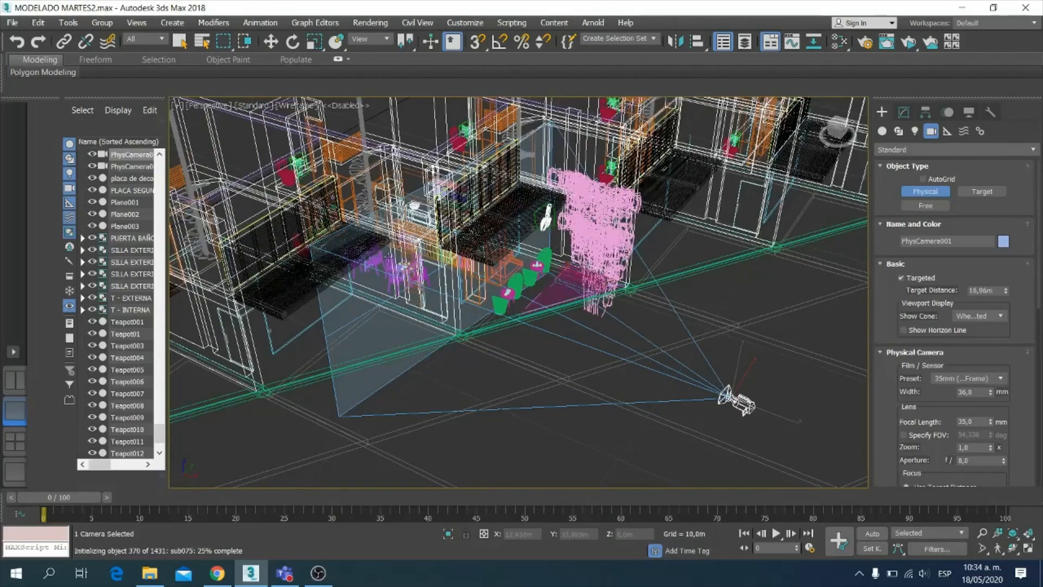
scroll(520, 319, up, 4)
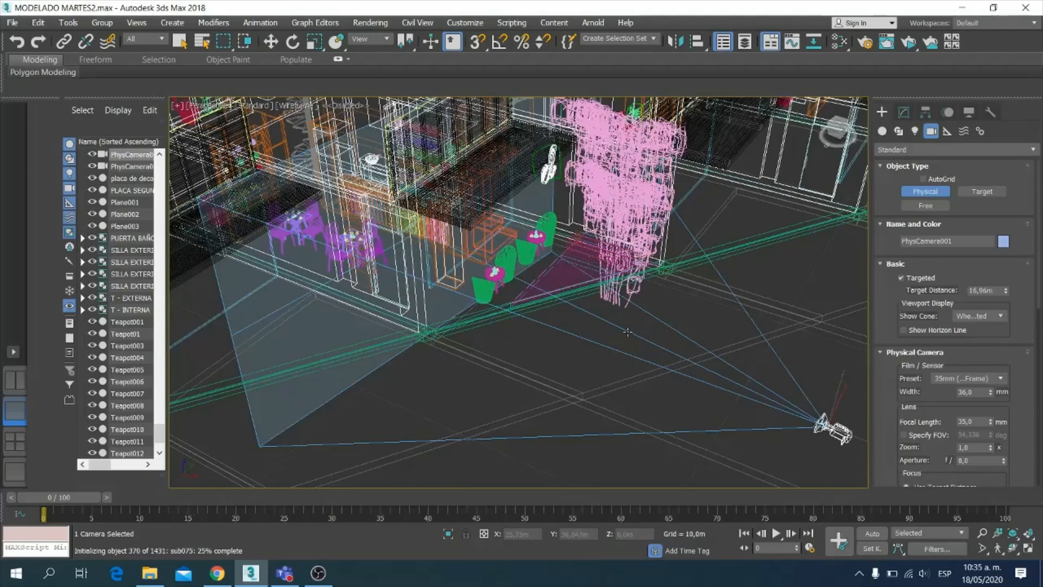
click(627, 332)
right_click(722, 298)
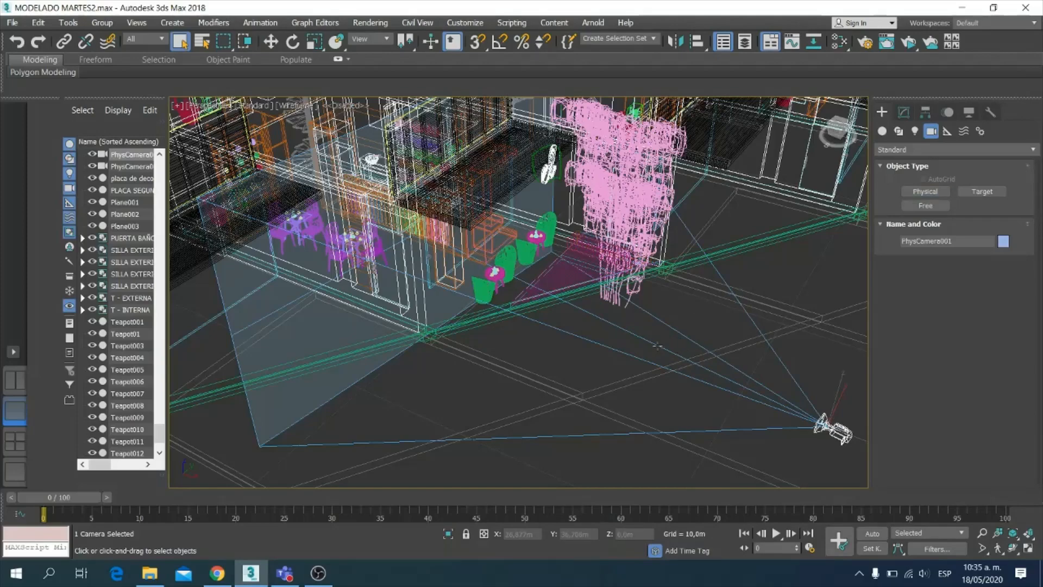
scroll(657, 346, down, 10)
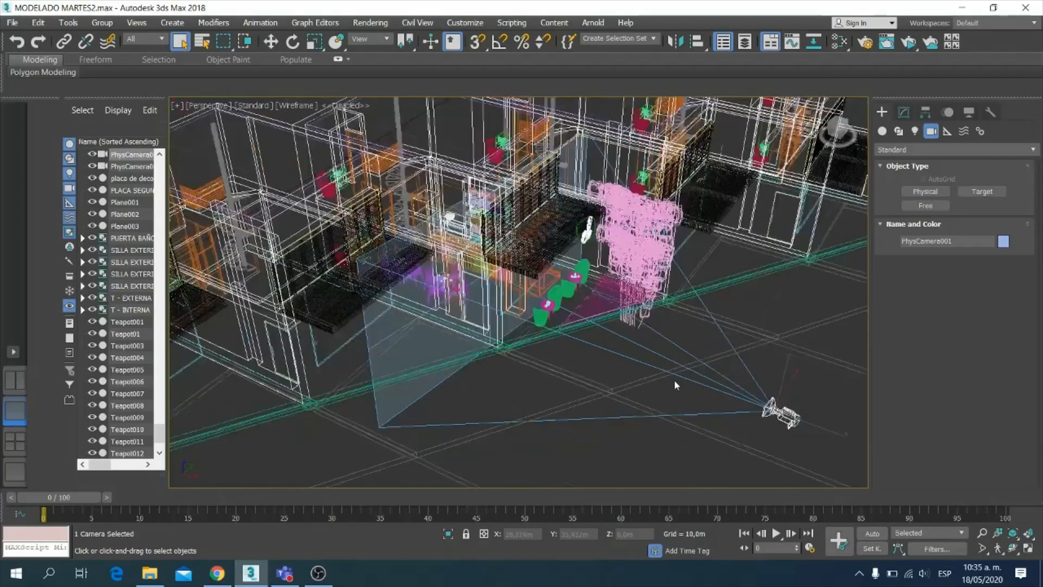
scroll(641, 354, up, 6)
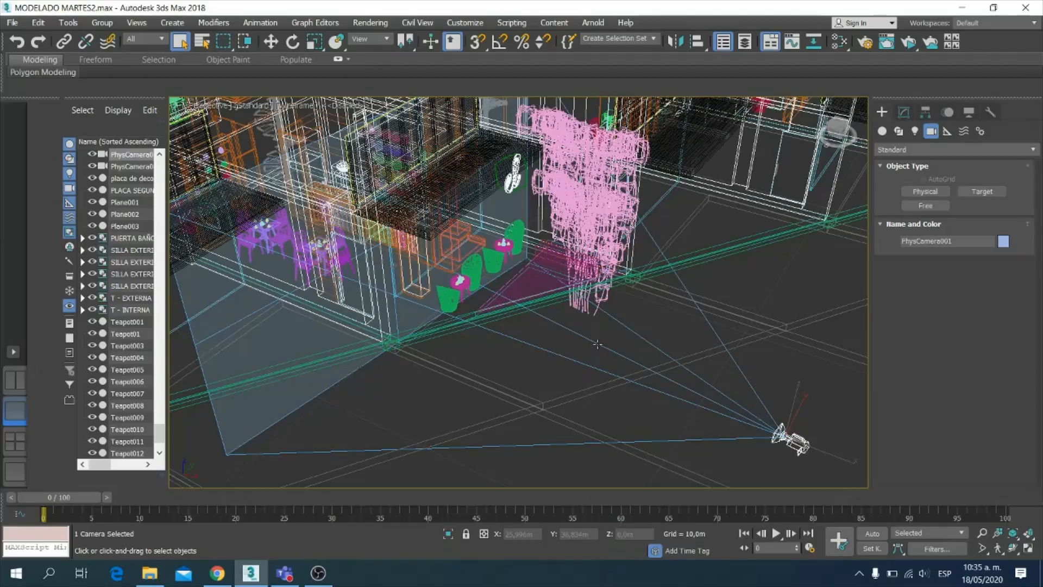
middle_drag(597, 344, 677, 363)
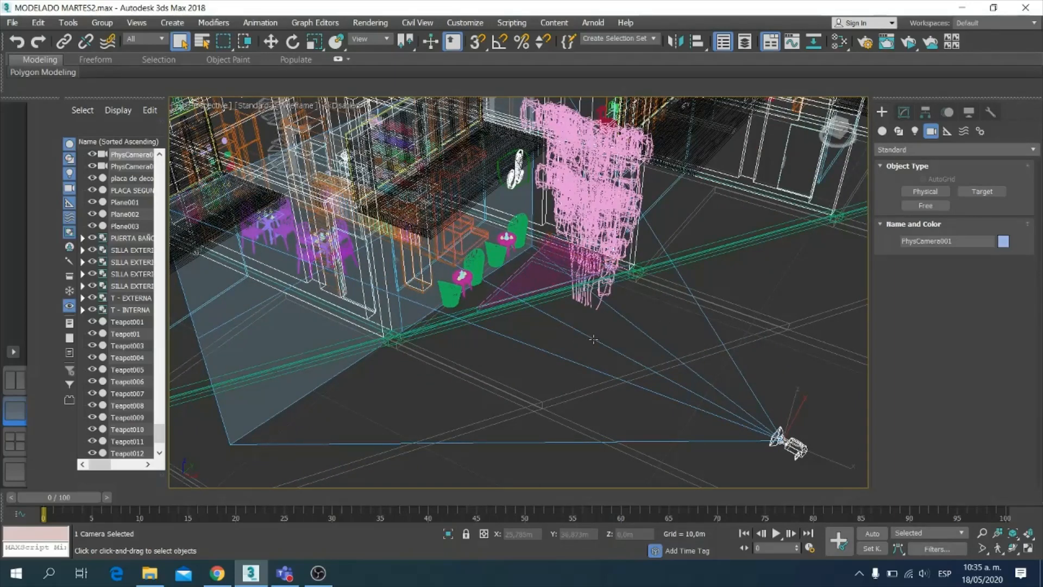
Step: Select the camera together with its target and raise both vertically above the house block, to a height of about 24.4 m
key(ctrl+q)
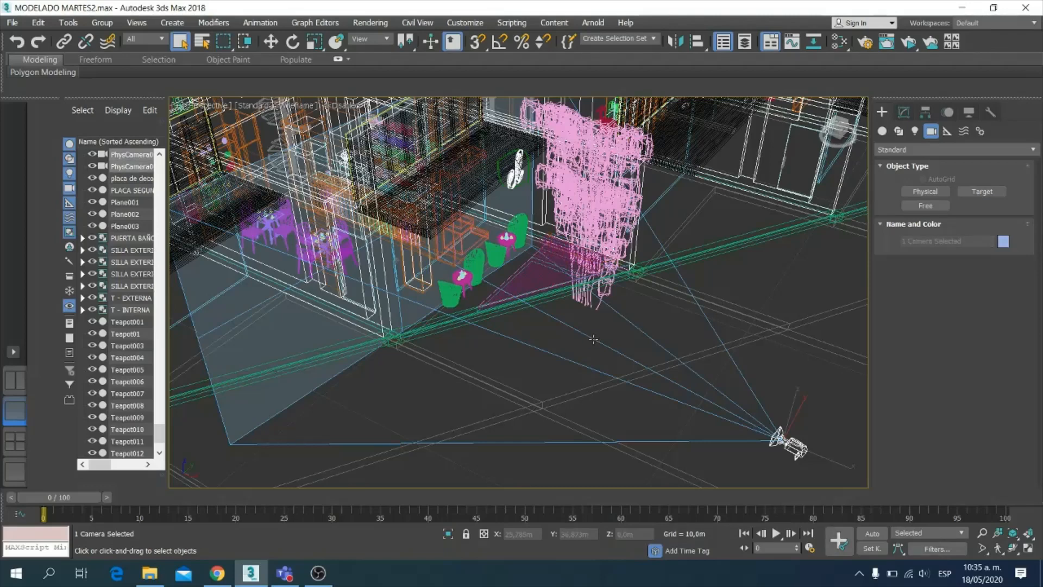
click(270, 42)
click(270, 43)
click(831, 413)
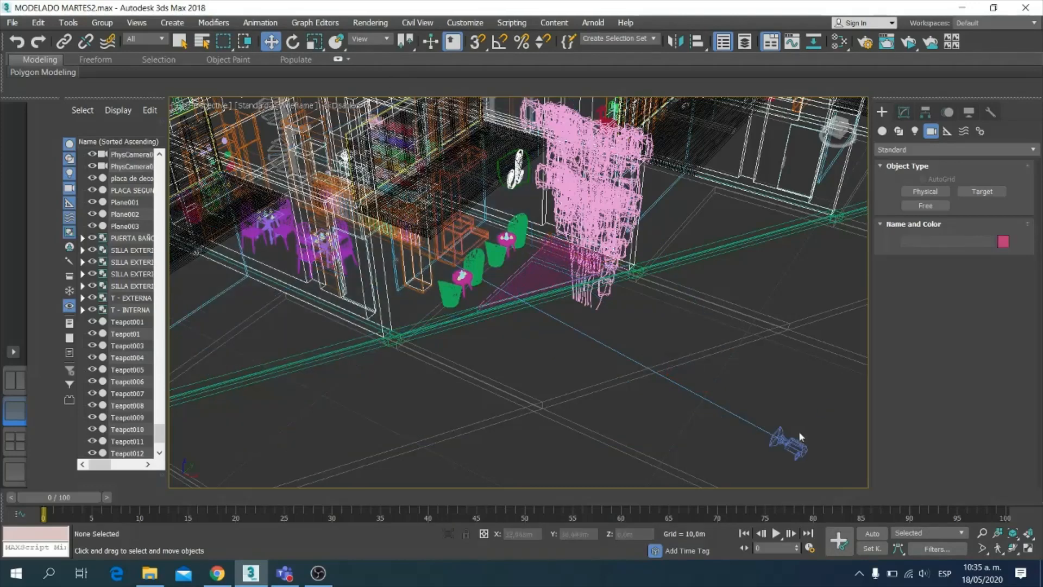
click(792, 446)
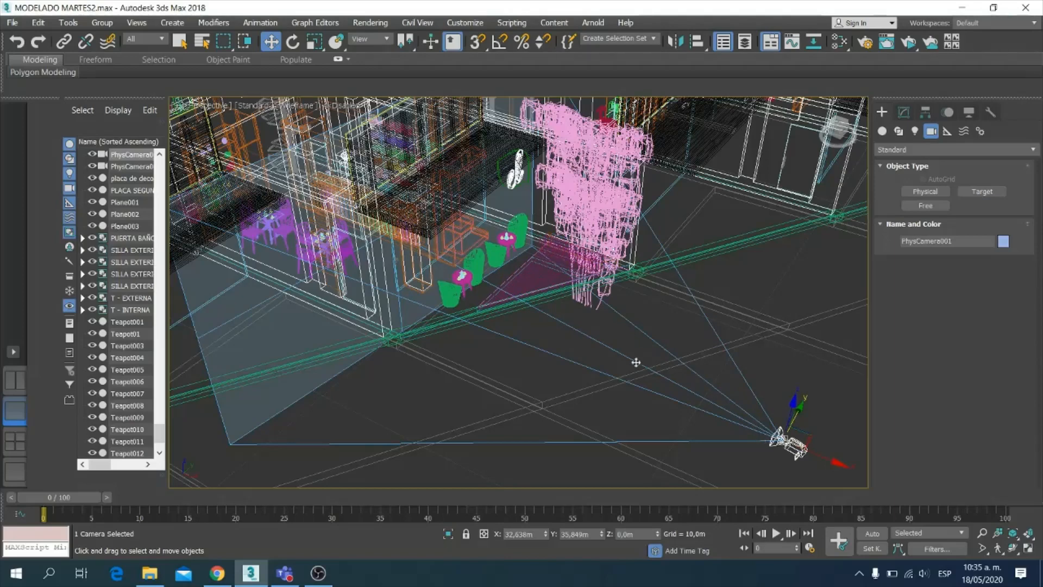
click(610, 348)
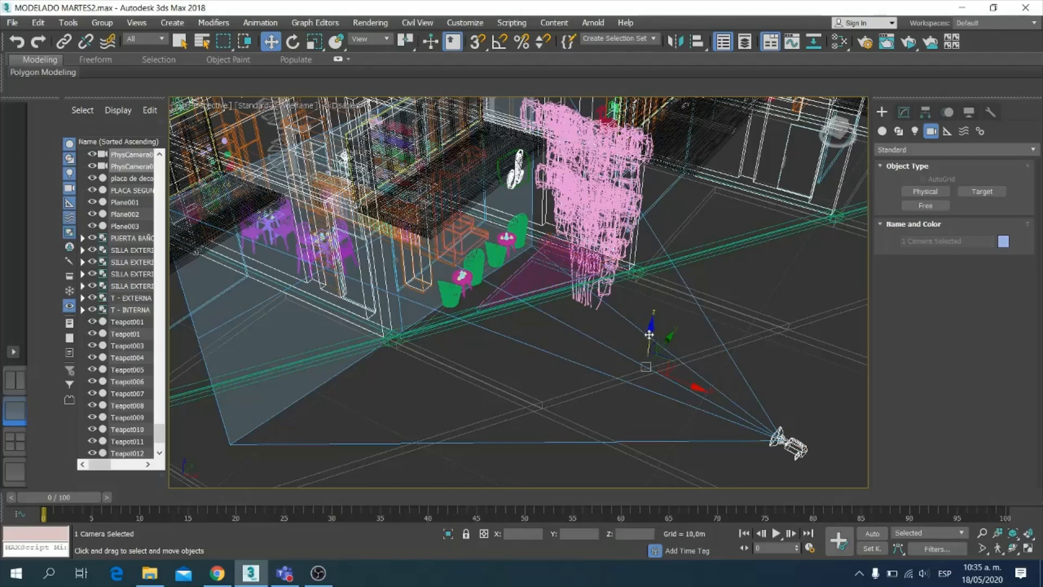
drag(650, 334, 656, 208)
scroll(621, 296, down, 5)
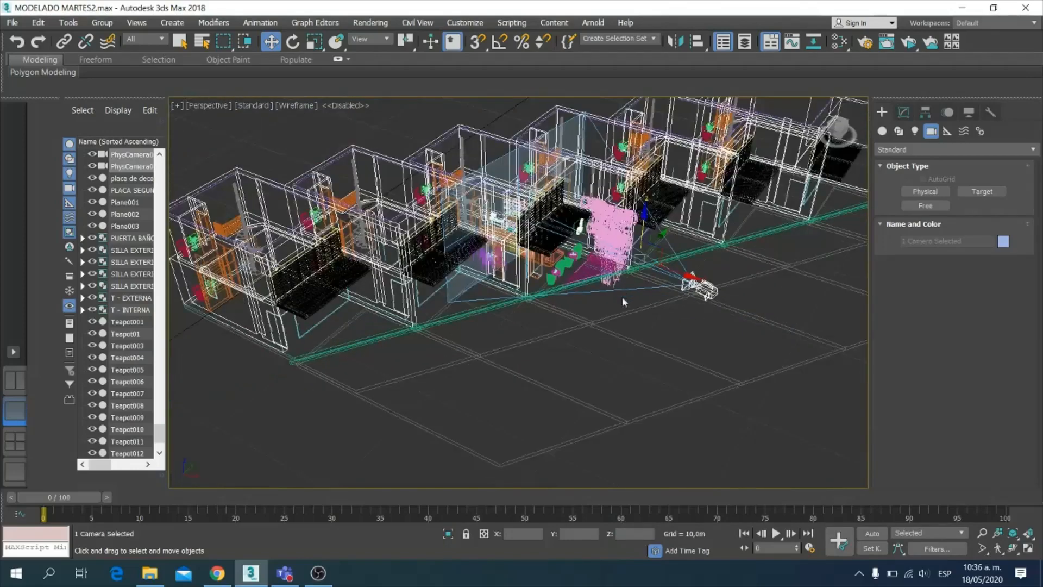
alt+middle_drag(621, 297, 644, 433)
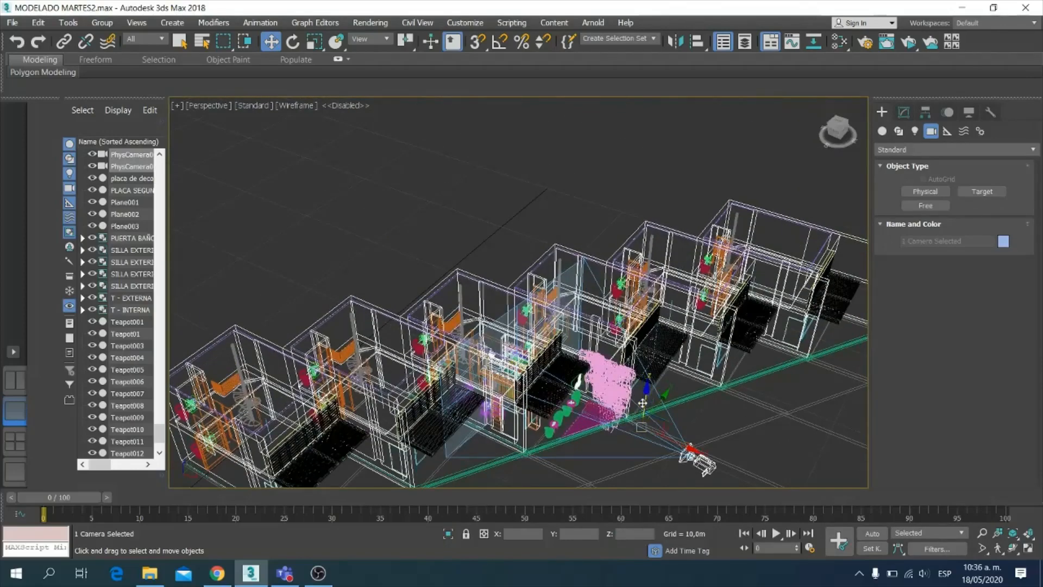
drag(642, 395, 647, 167)
Step: Try raising the camera alone and its target alone along the vertical axis, and revert both moves
alt+middle_drag(730, 170, 680, 250)
alt+middle_drag(751, 265, 757, 245)
click(790, 266)
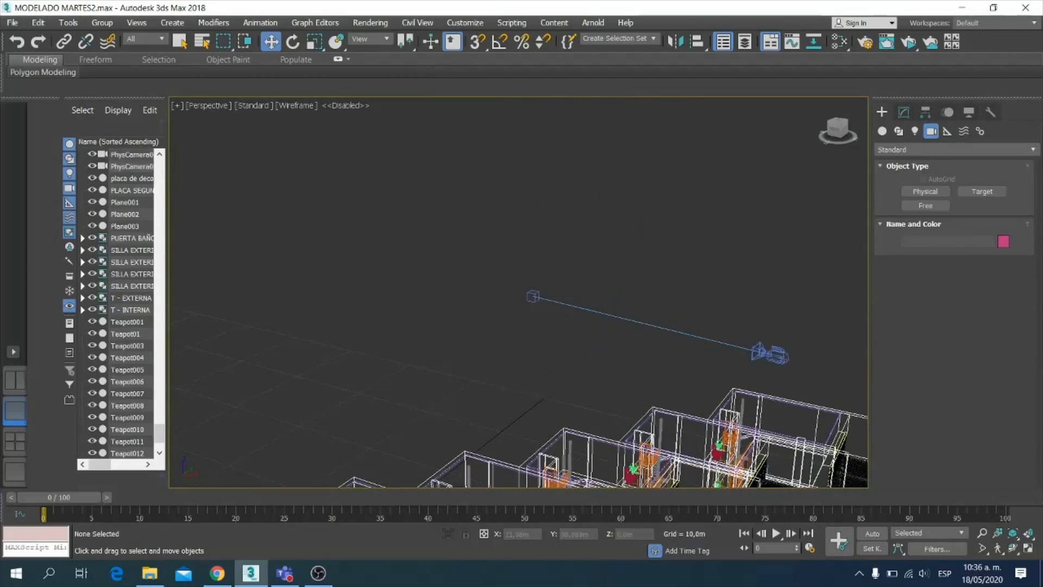
click(777, 356)
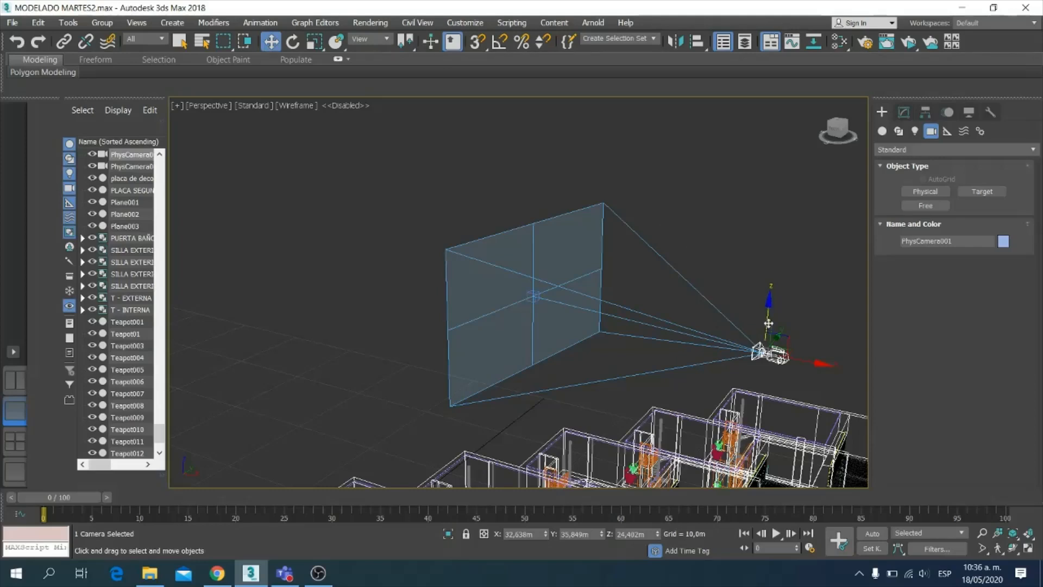
drag(768, 316, 745, 249)
click(529, 296)
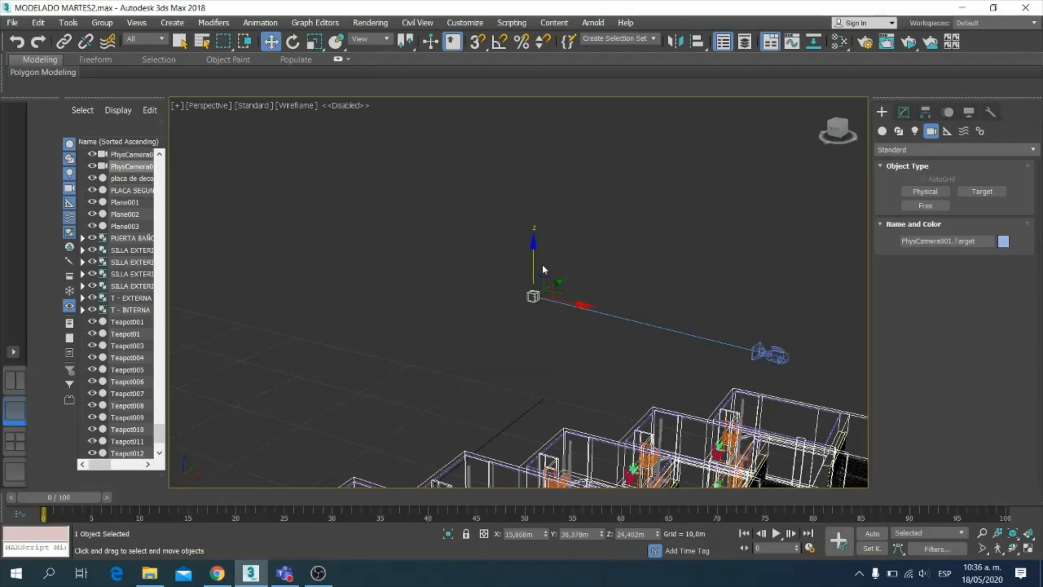
drag(537, 263, 559, 170)
key(ctrl+z)
Step: Try moving only the camera vertically, up to about 33.4 m and down to about 16.6 m, and undo both moves
click(722, 343)
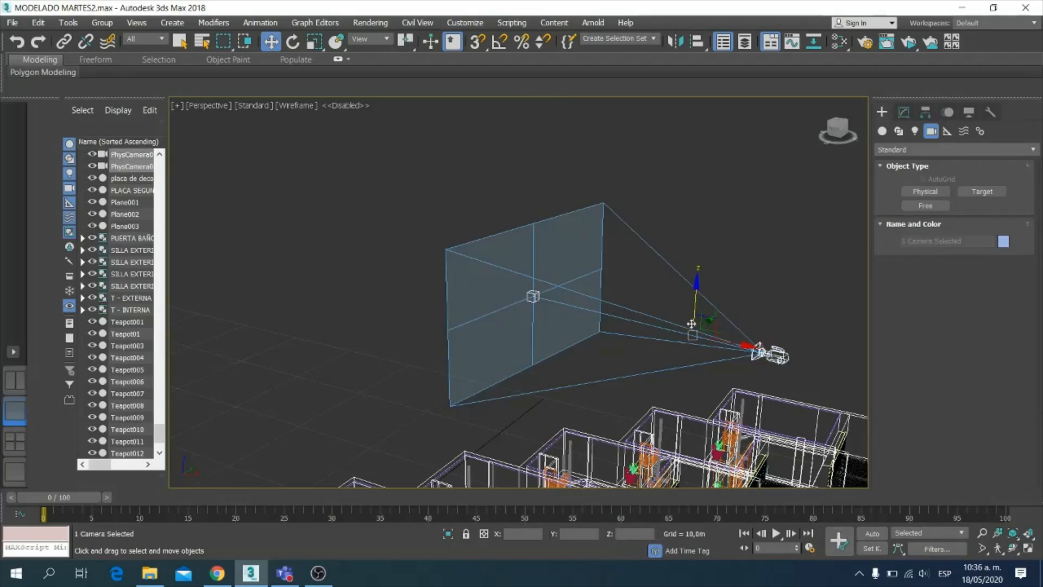
click(742, 292)
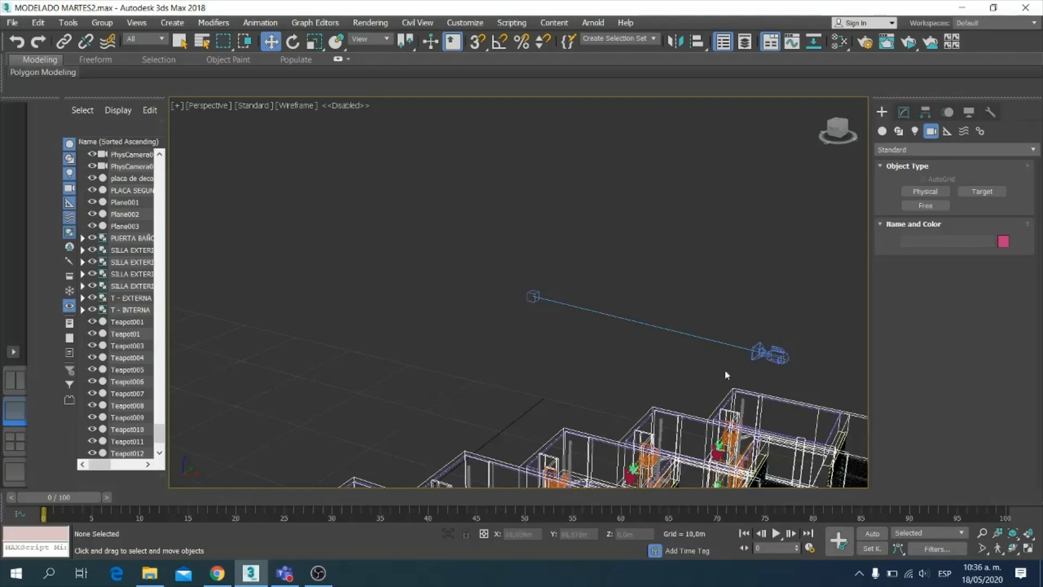
click(757, 348)
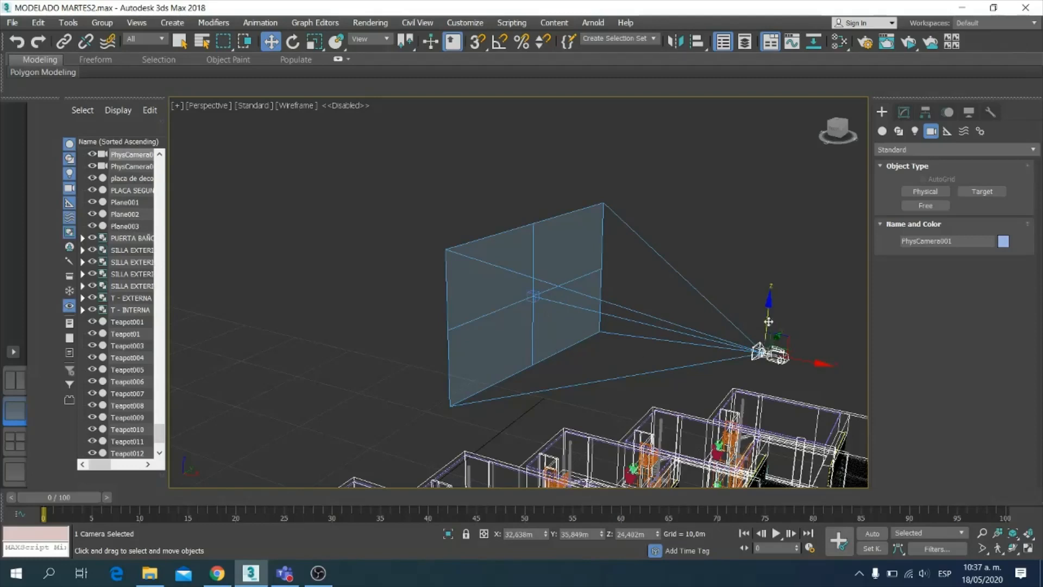
drag(768, 322, 804, 219)
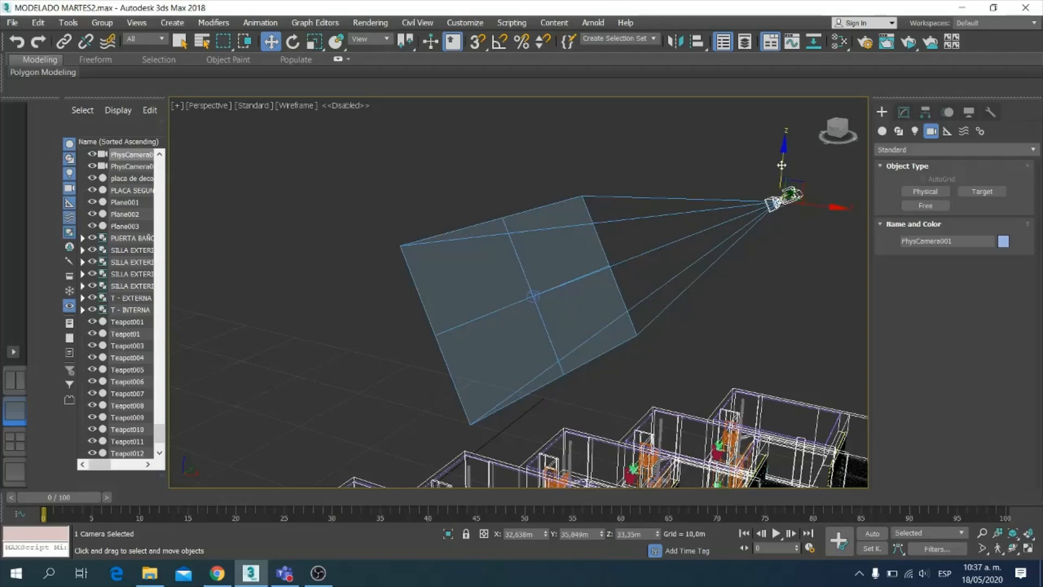
drag(781, 165, 751, 428)
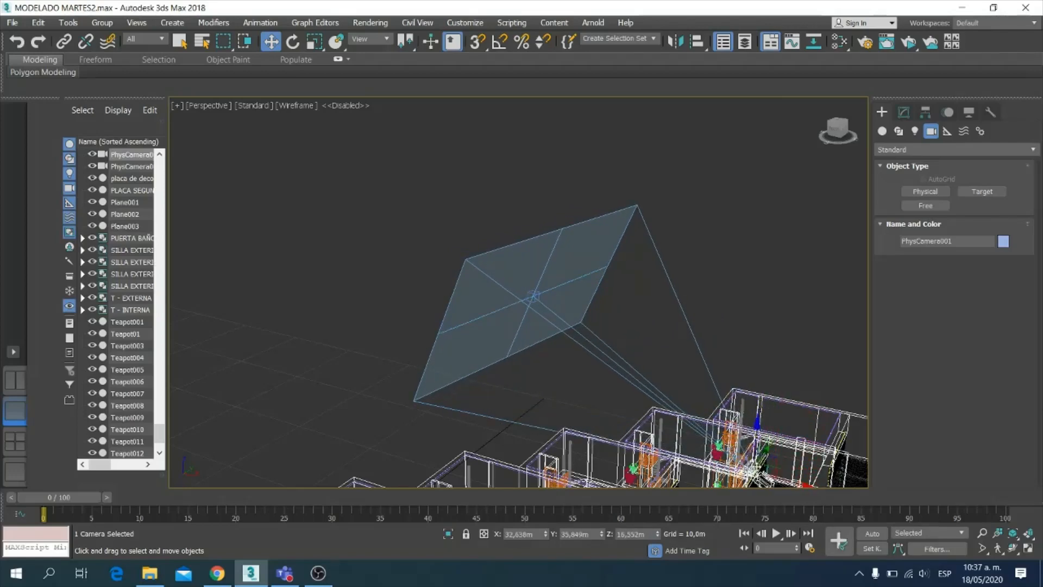
click(17, 42)
click(17, 42)
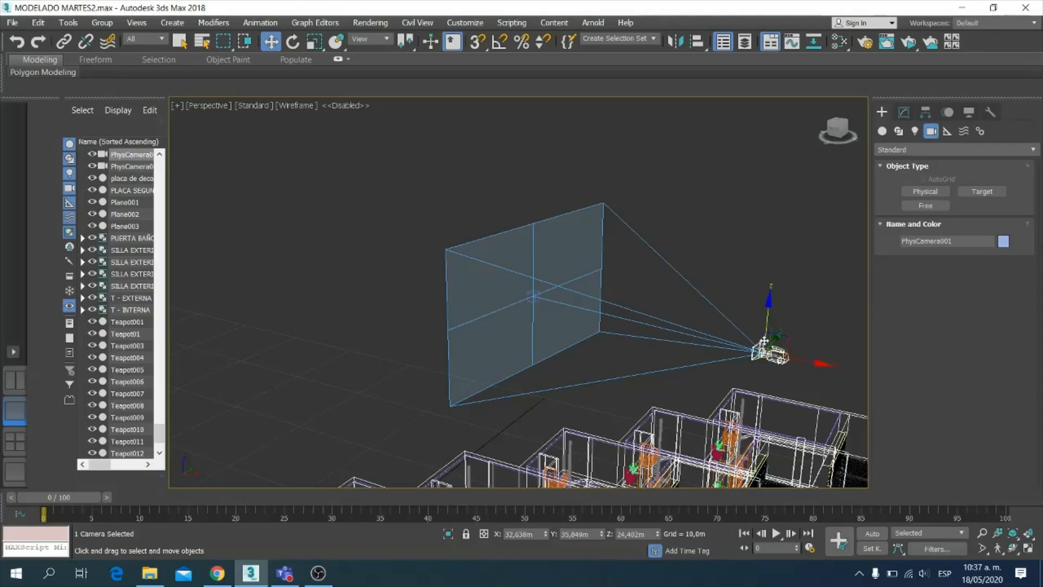
Step: Select the camera and its target together and lower both vertically to roof level of the house block
scroll(778, 306, down, 3)
scroll(717, 253, up, 2)
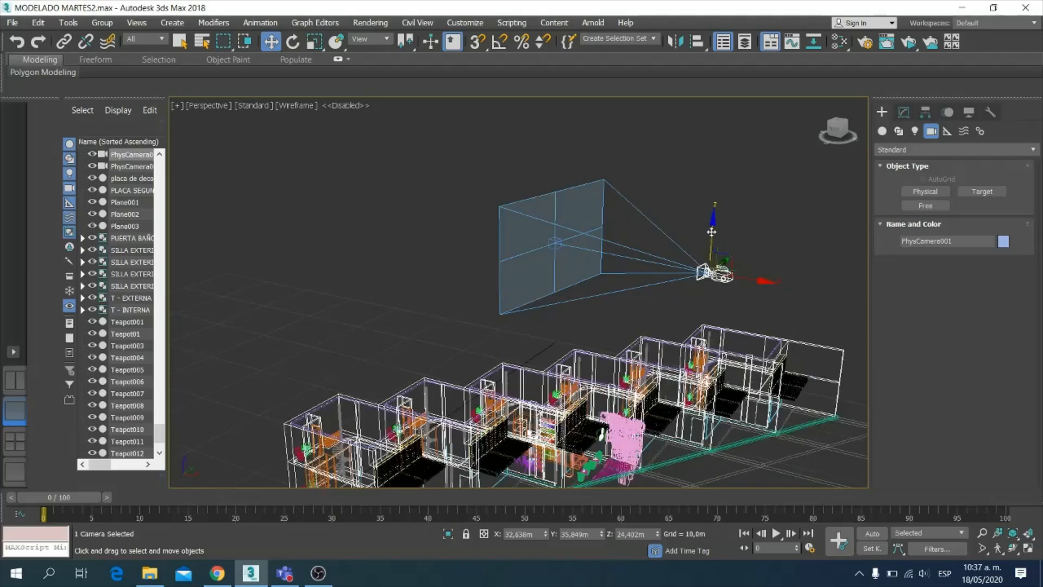
ctrl+click(633, 258)
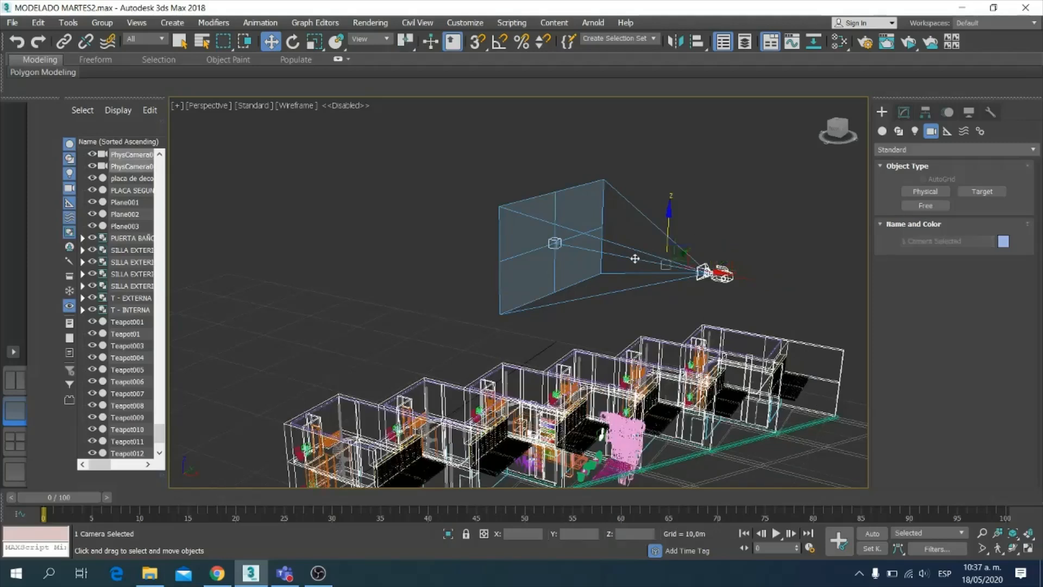
click(710, 256)
click(723, 271)
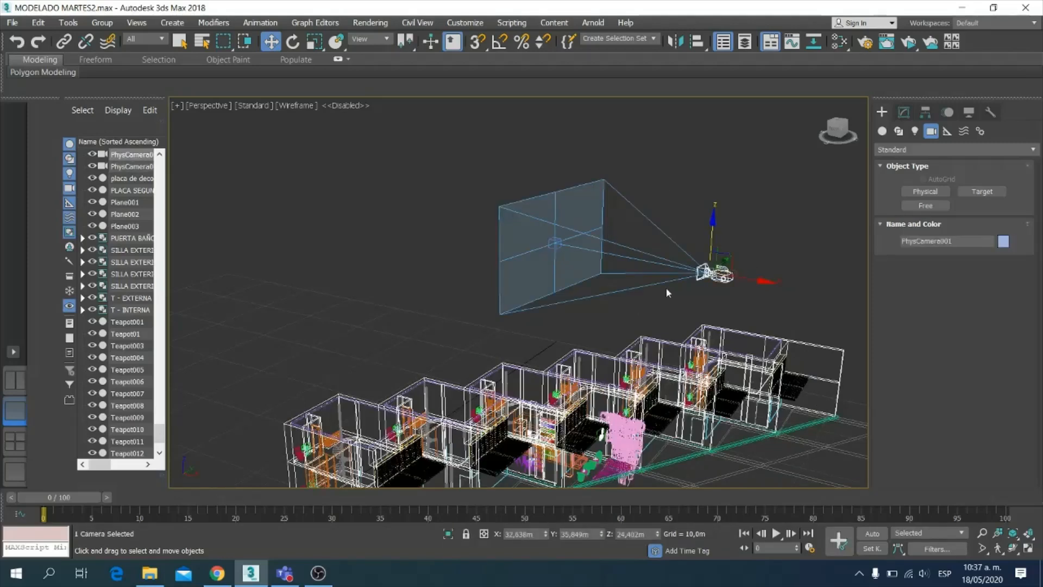
click(620, 257)
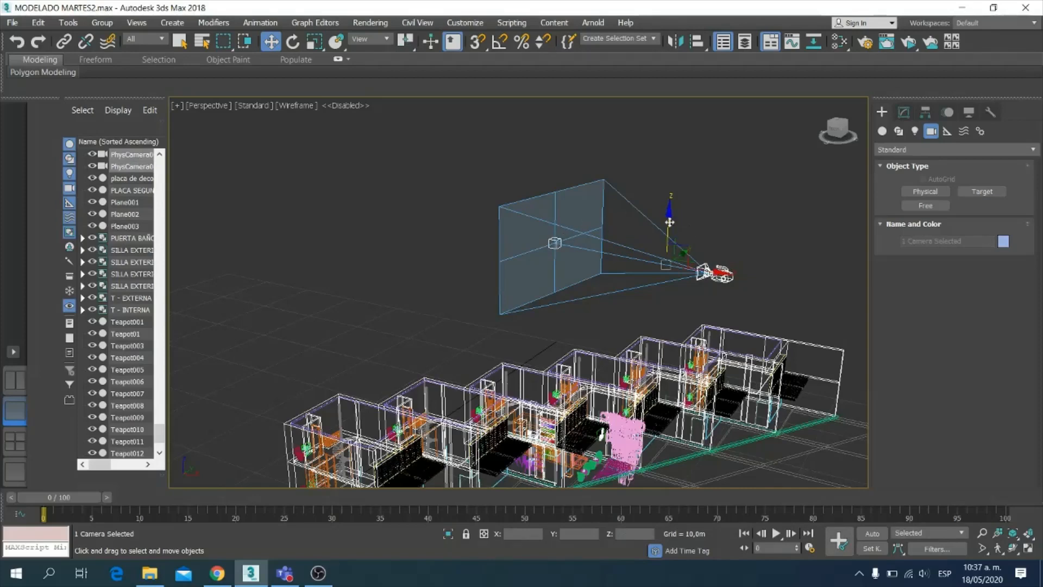
drag(669, 222, 673, 315)
middle_drag(672, 315, 688, 163)
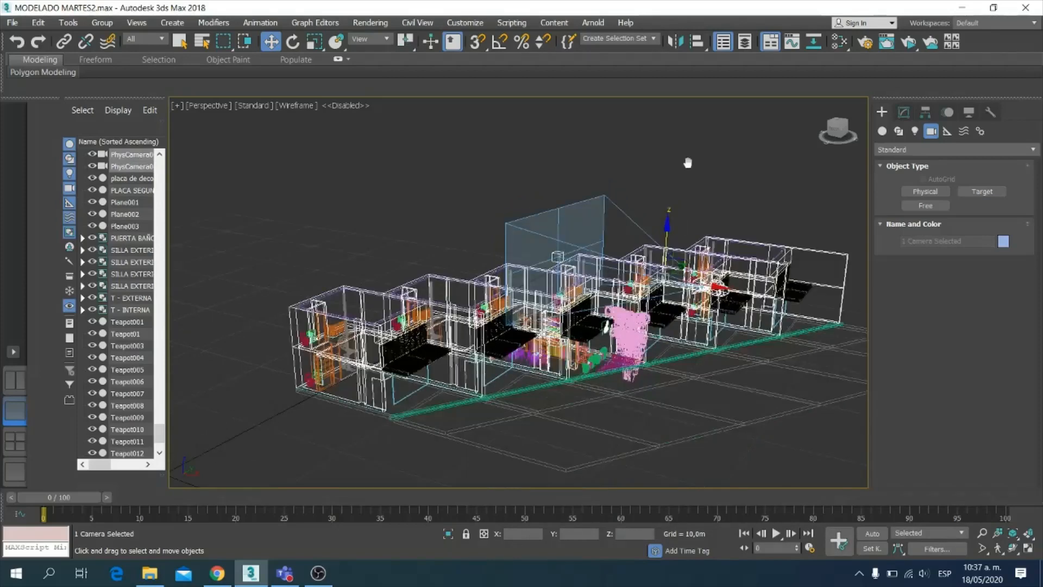
scroll(688, 163, up, 3)
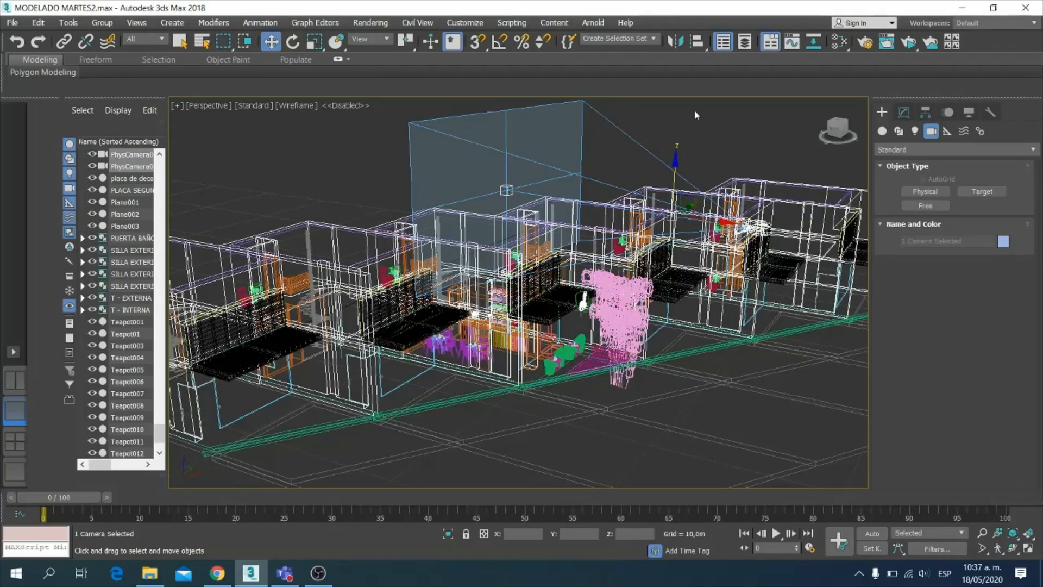
Step: In the front view, lower the camera and target together to ground-floor level, at a height of about 2 m
key(f)
scroll(672, 207, down, 5)
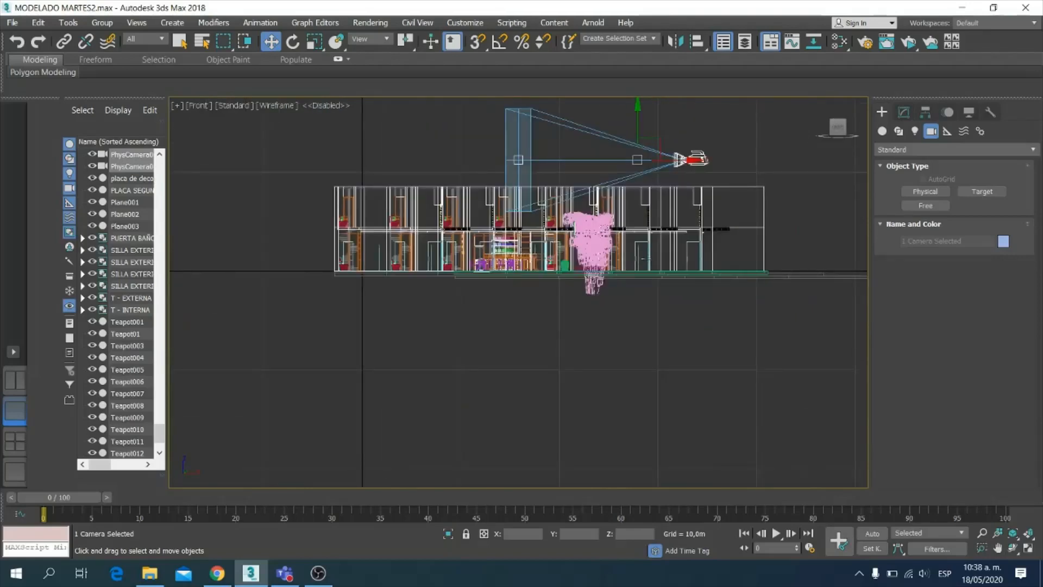
scroll(598, 171, up, 3)
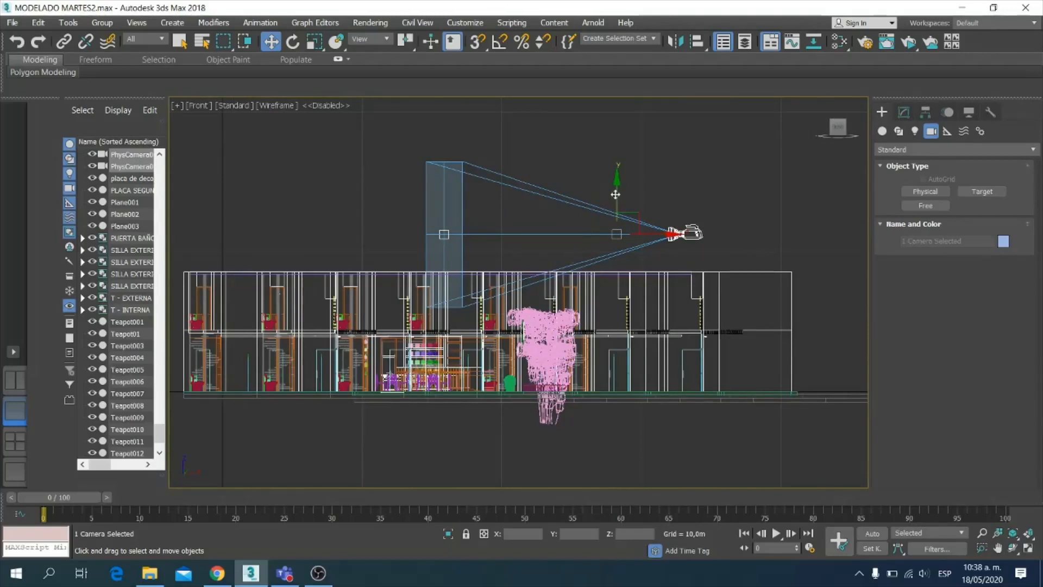
drag(615, 194, 596, 324)
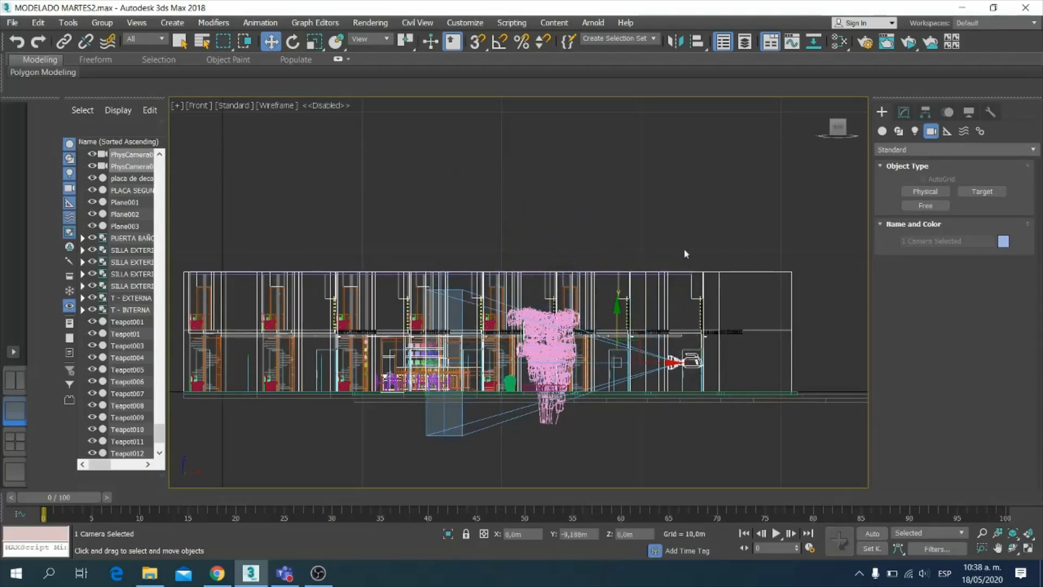
click(702, 214)
Step: Examine the camera's position and its view cone towards the furnished house in the top view, comparing it with the perspective view
key(t)
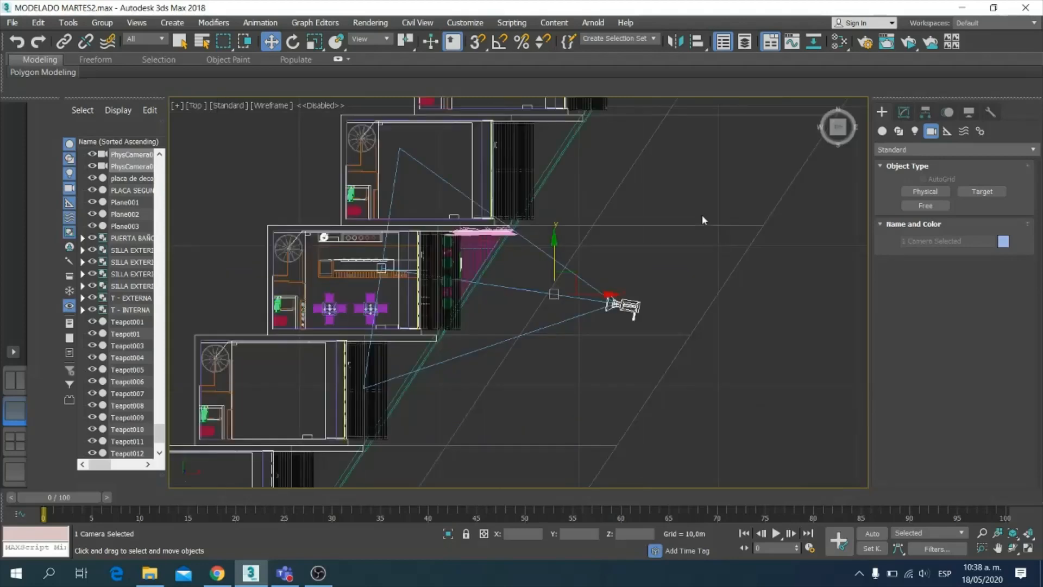
click(643, 303)
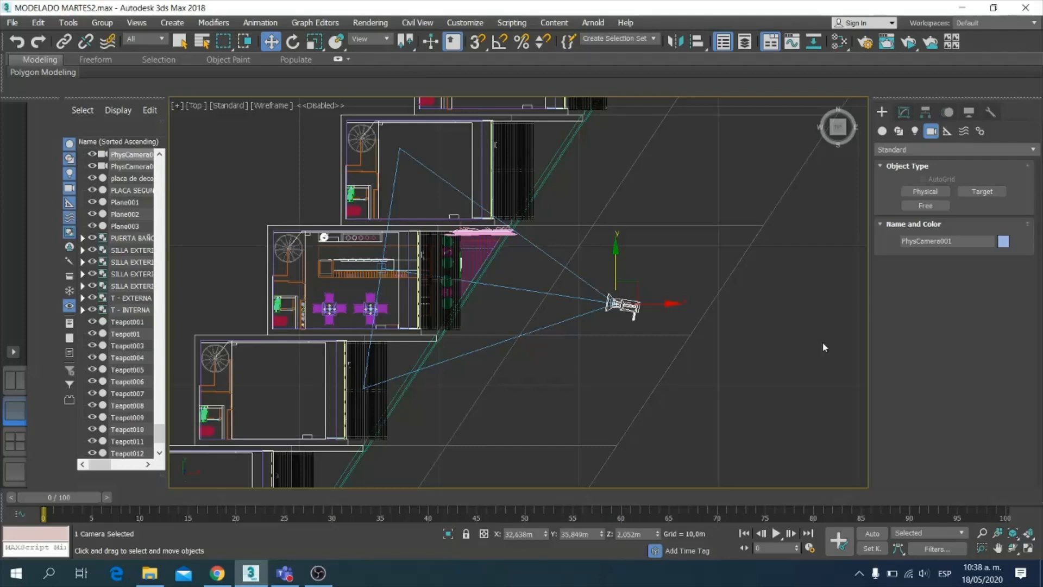
click(778, 281)
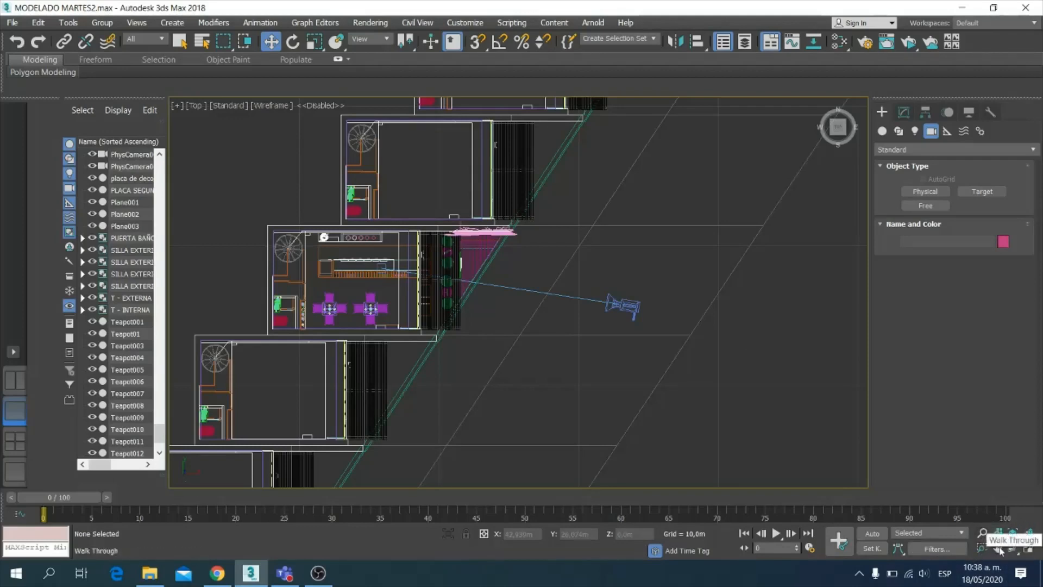
click(984, 533)
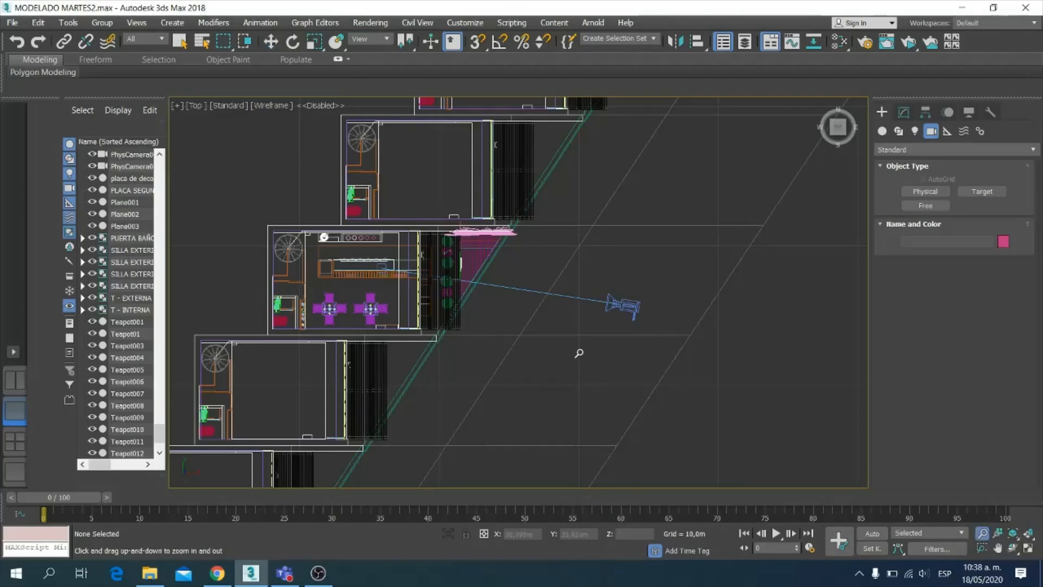
mouse_move(577, 354)
mouse_down()
mouse_move(577, 196)
mouse_move(565, 395)
mouse_move(566, 361)
mouse_up()
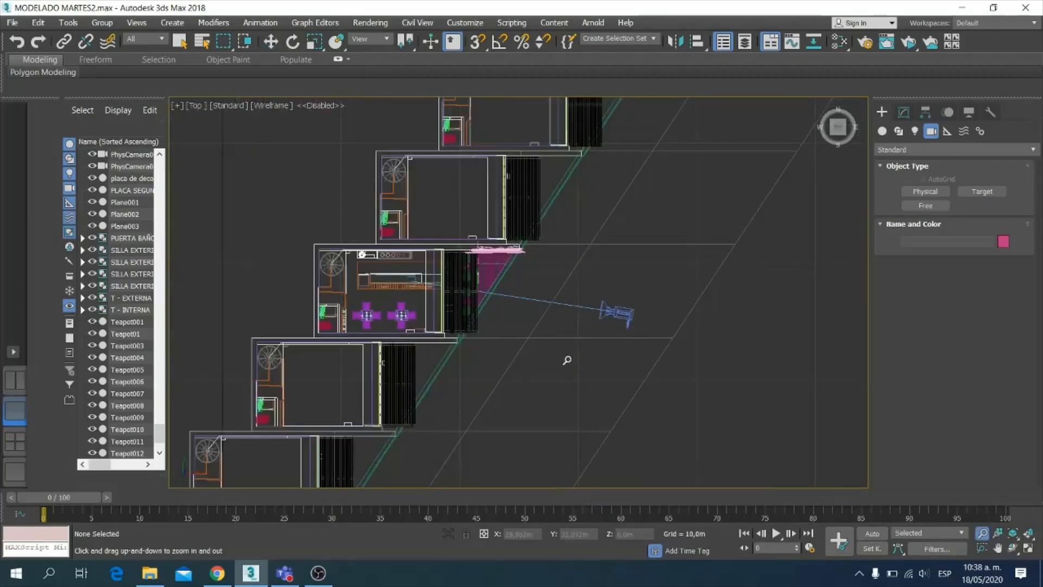
mouse_move(427, 291)
mouse_down()
mouse_move(418, 208)
mouse_move(424, 281)
mouse_up()
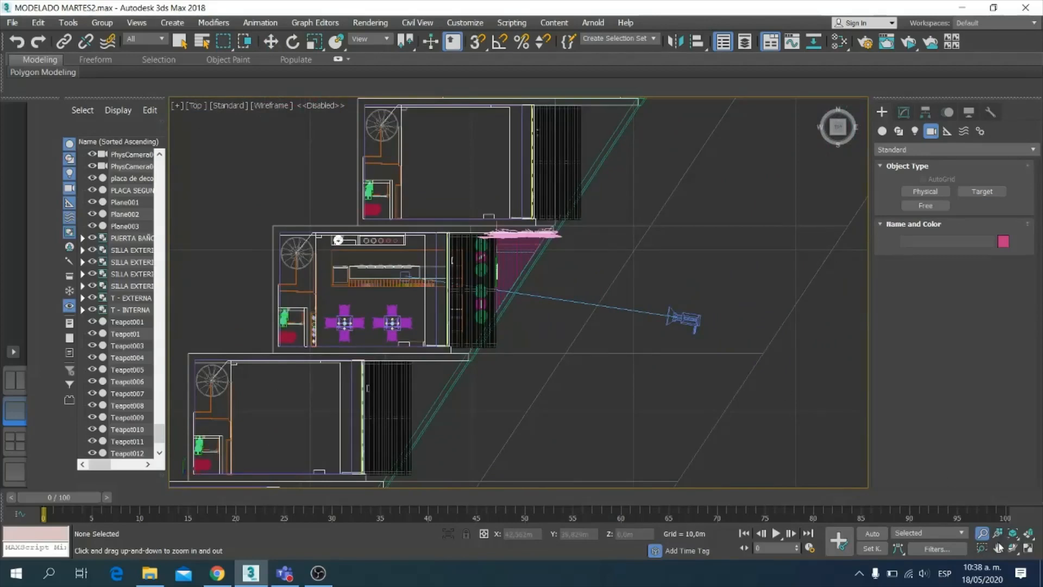
click(997, 547)
drag(639, 276, 628, 282)
drag(553, 415, 736, 309)
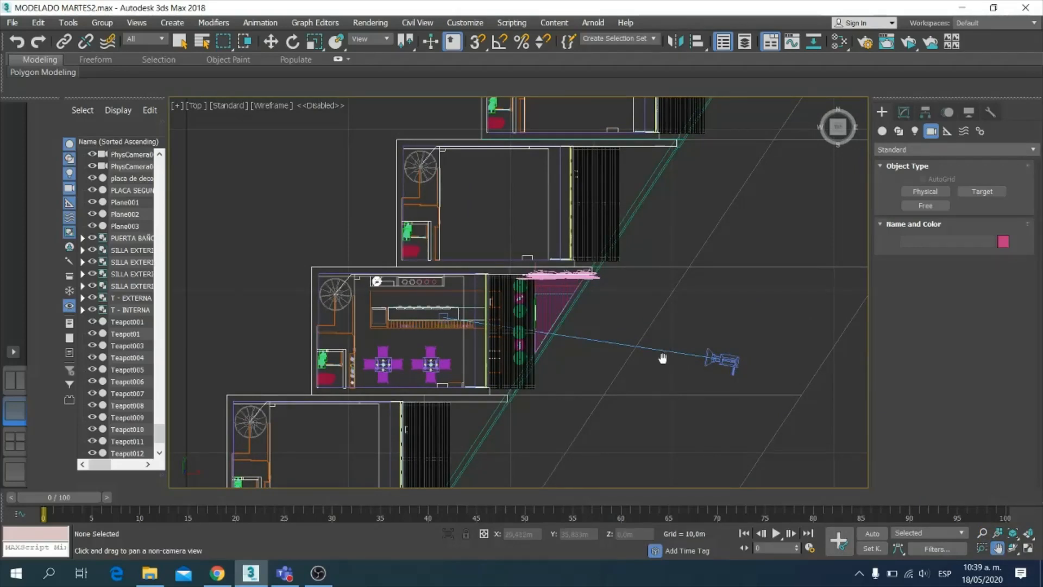
key(p)
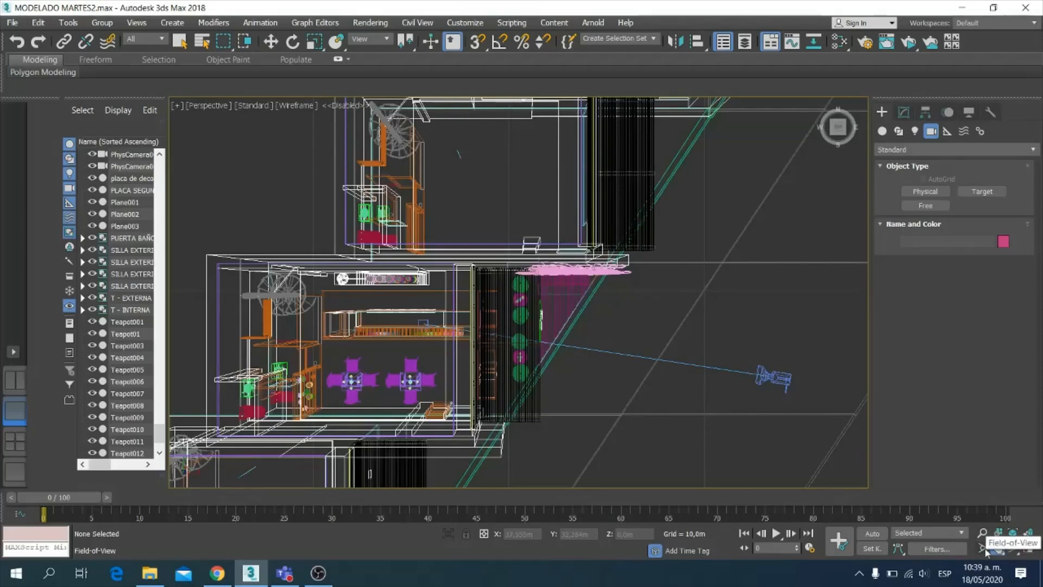
key(t)
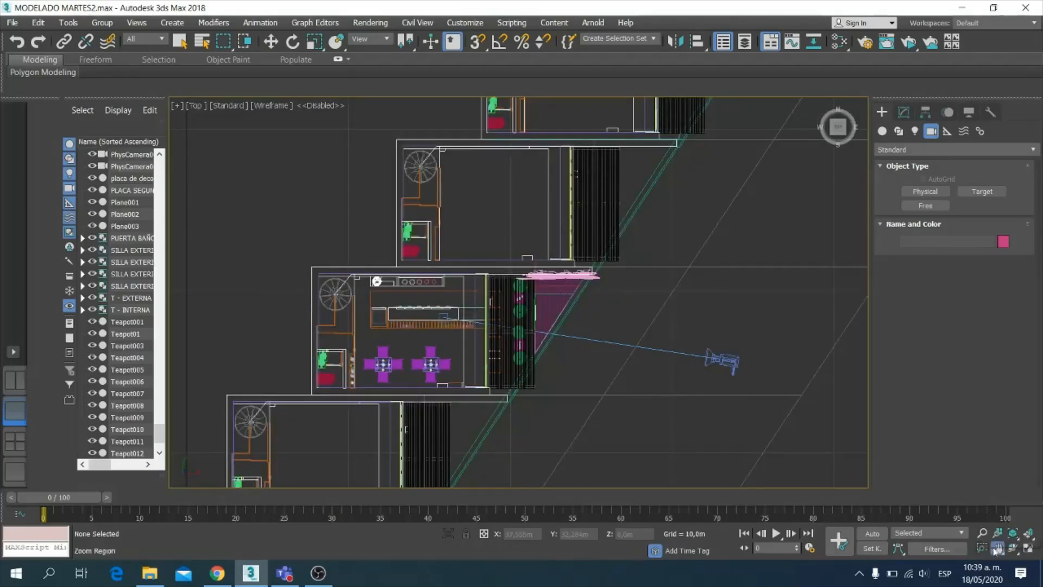
click(999, 547)
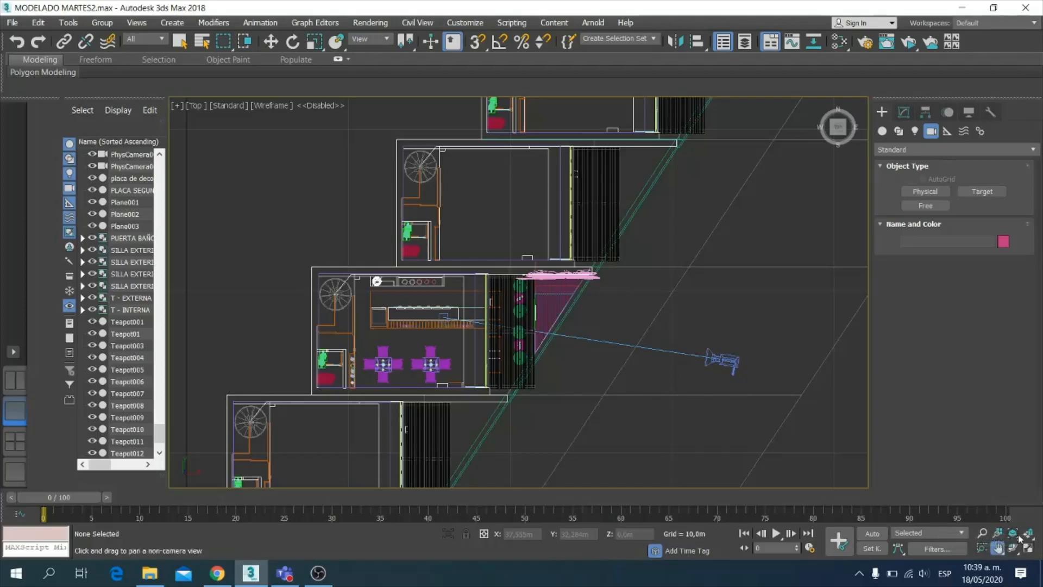
Step: Show the row of houses in a perspective view facing their fronts and display it with Facets + Edged Faces shading
key(p)
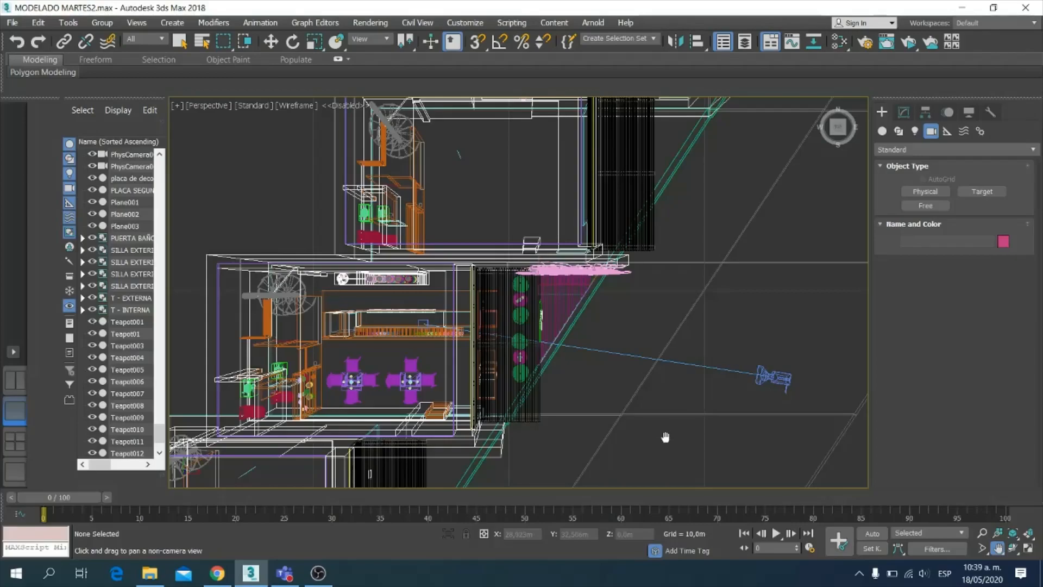
alt+middle_drag(665, 437, 540, 330)
scroll(634, 349, down, 5)
scroll(516, 363, up, 3)
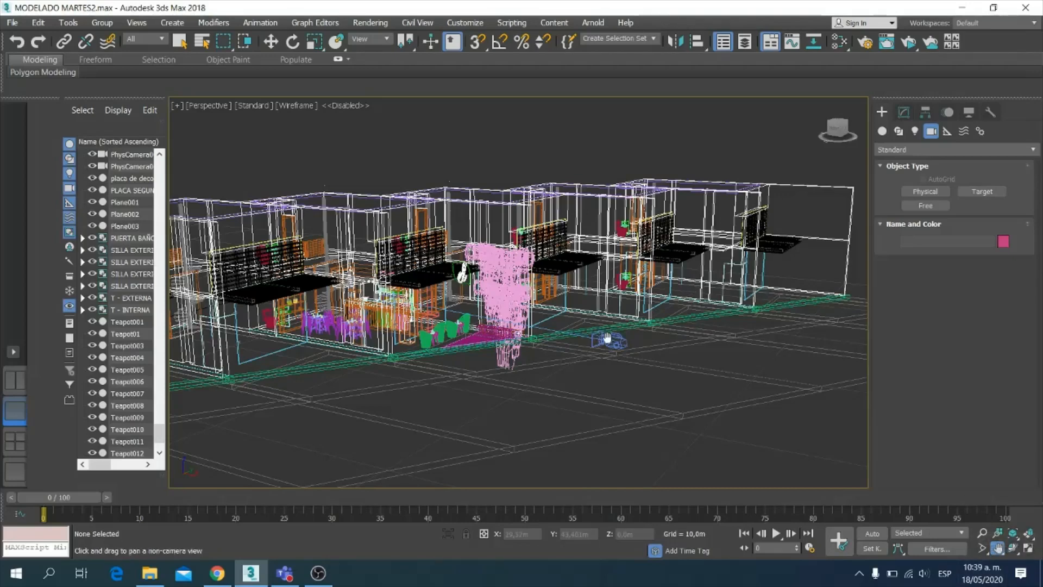
scroll(604, 339, up, 3)
scroll(628, 325, down, 3)
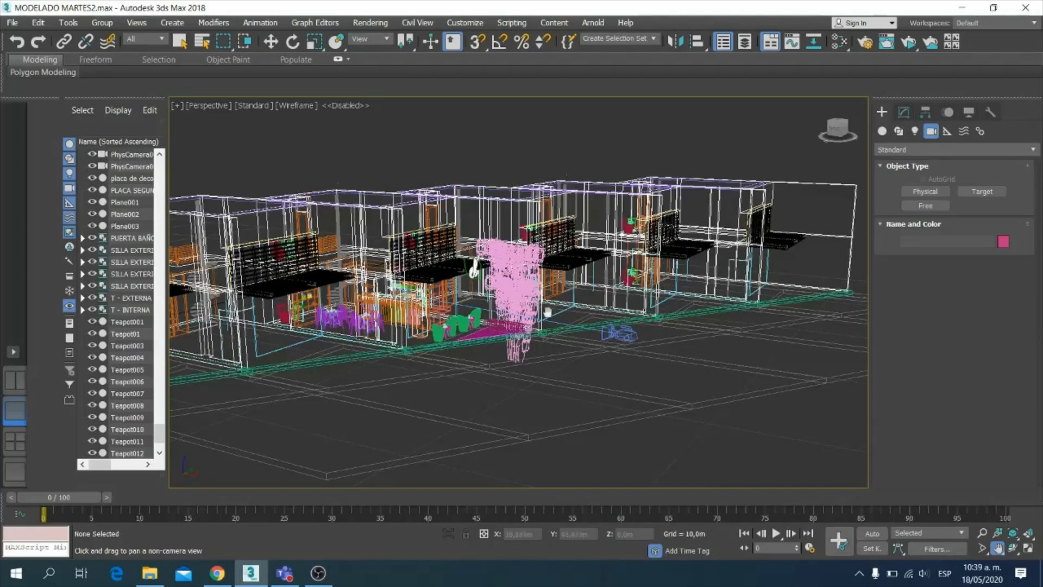
click(298, 106)
click(333, 131)
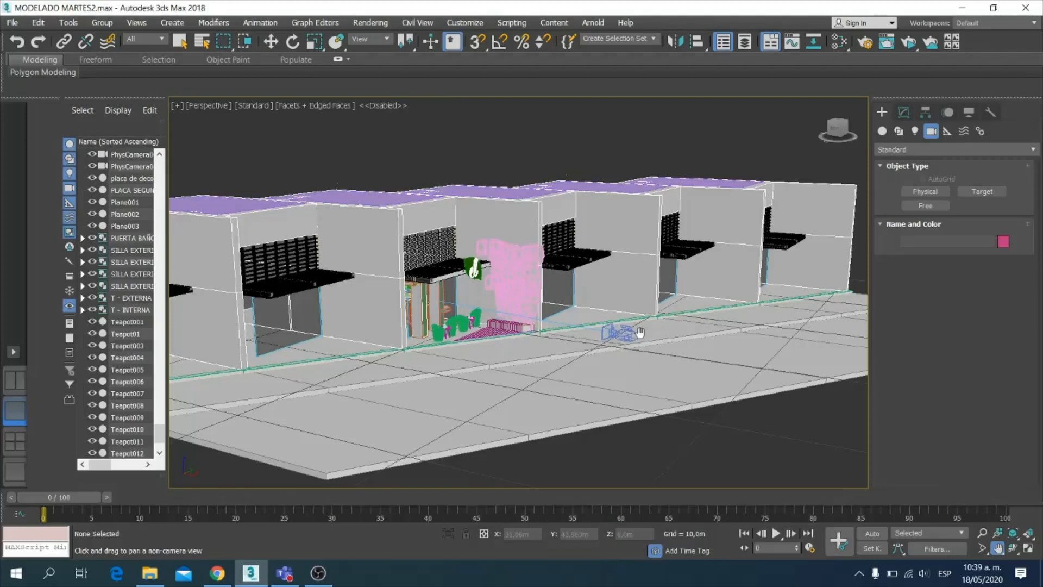
Step: Try to pick the camera directly in the shaded perspective view with the Move tool, clearing any wrongly selected house block
key(w)
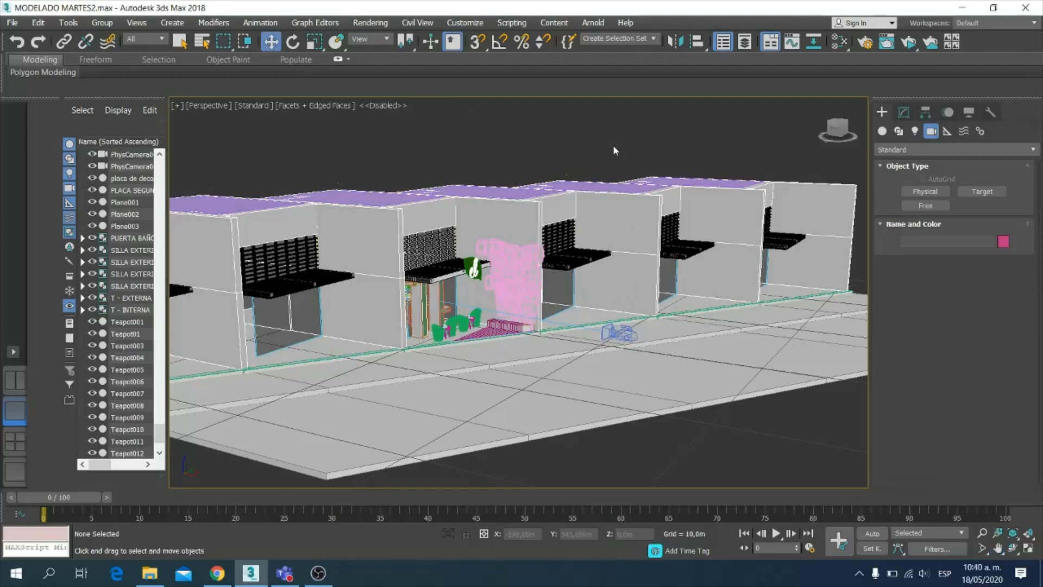
click(617, 331)
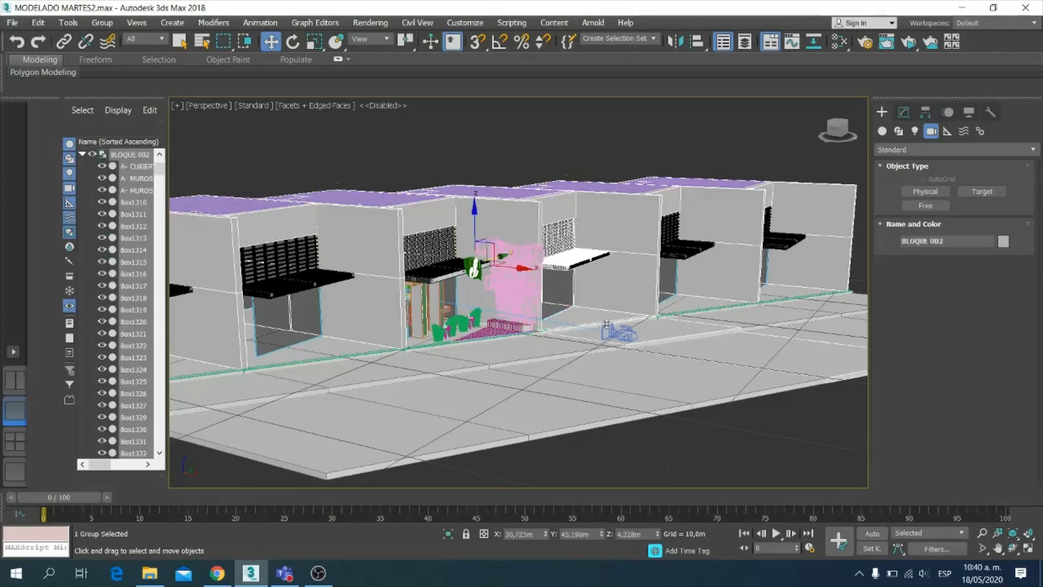
click(609, 327)
click(626, 333)
click(624, 336)
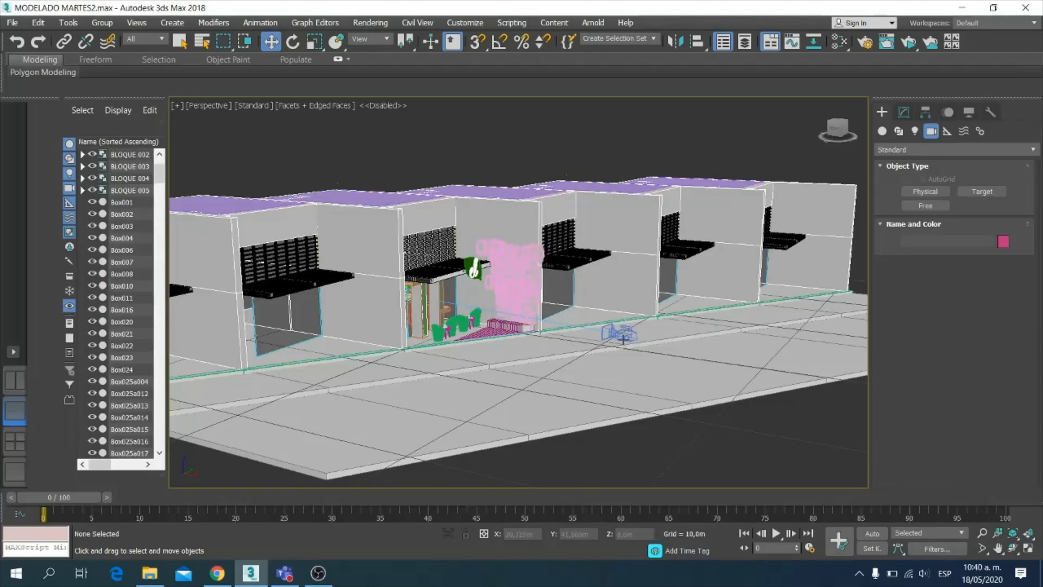
click(623, 337)
click(643, 367)
click(607, 331)
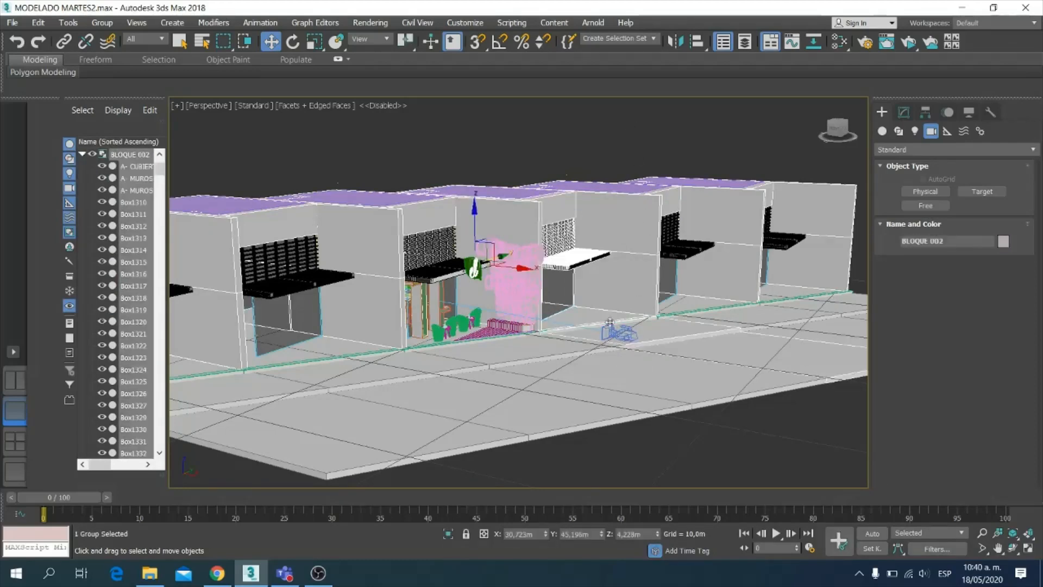
click(605, 142)
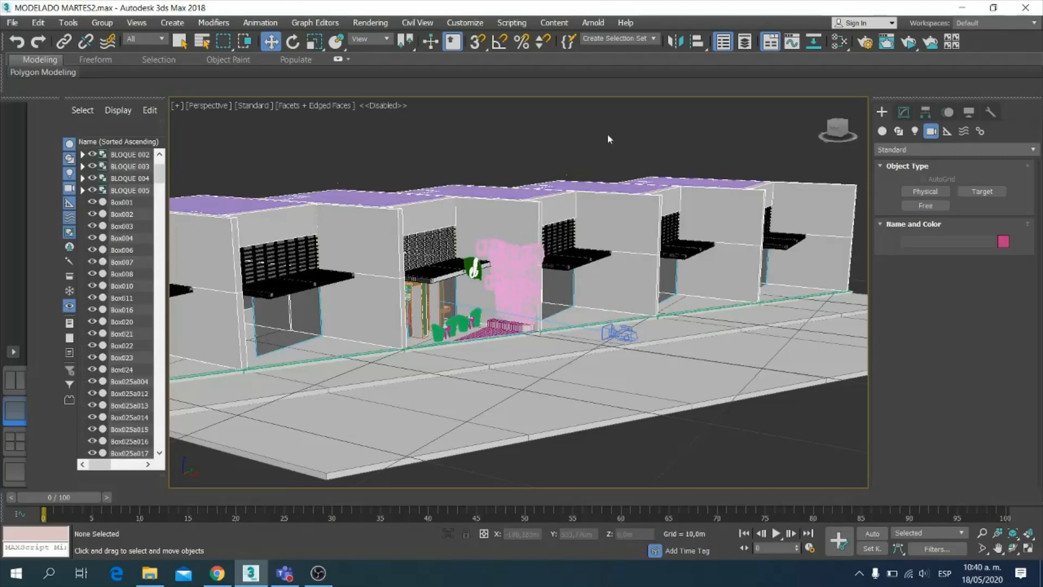
middle_drag(607, 136, 630, 140)
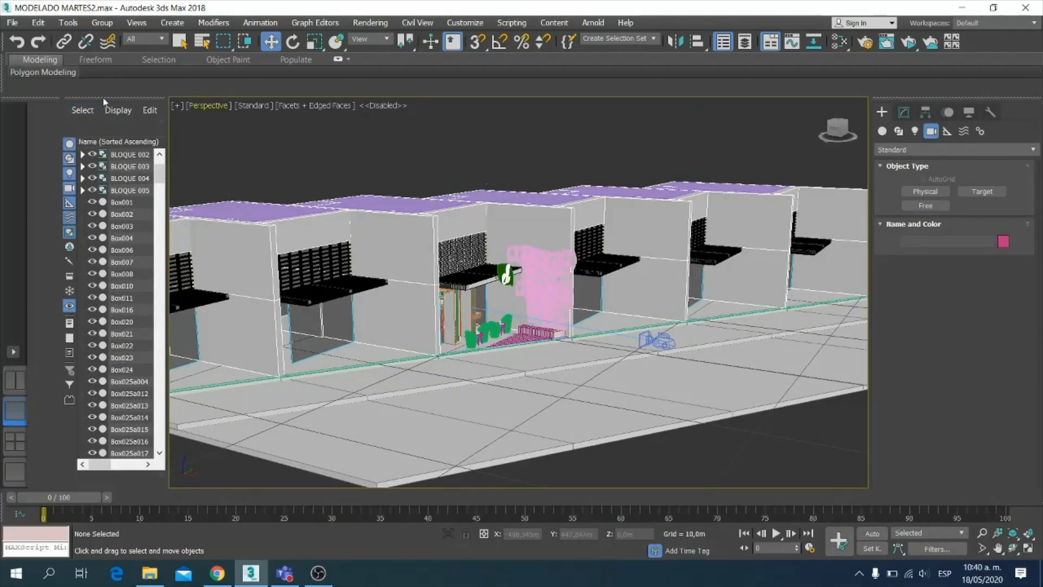
Step: Filter the Scene Explorer to list only lights and cameras by excluding geometry, shapes, helpers, space warps and groups, and widen it to fit the names
click(68, 23)
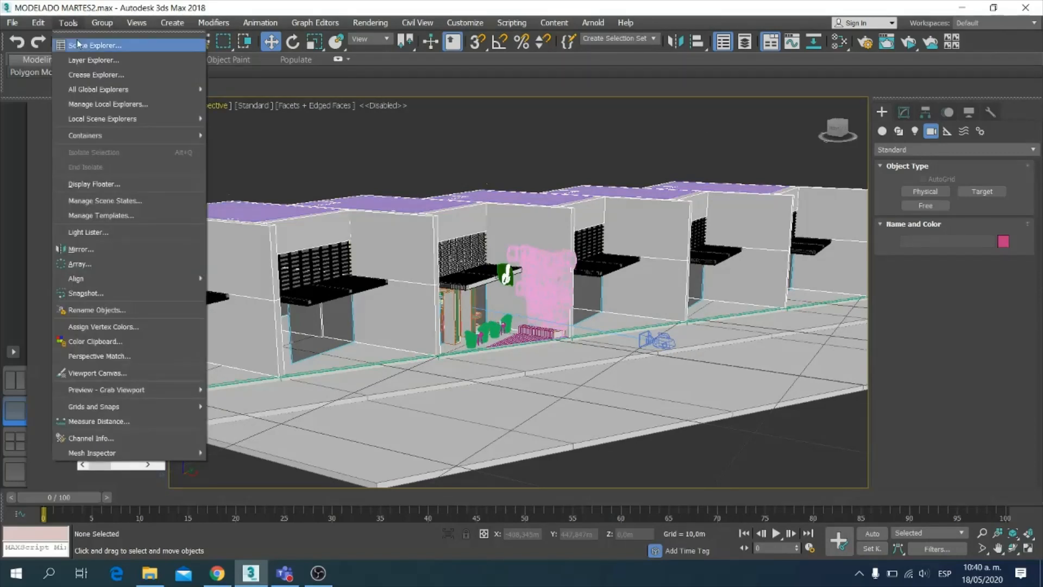
click(81, 45)
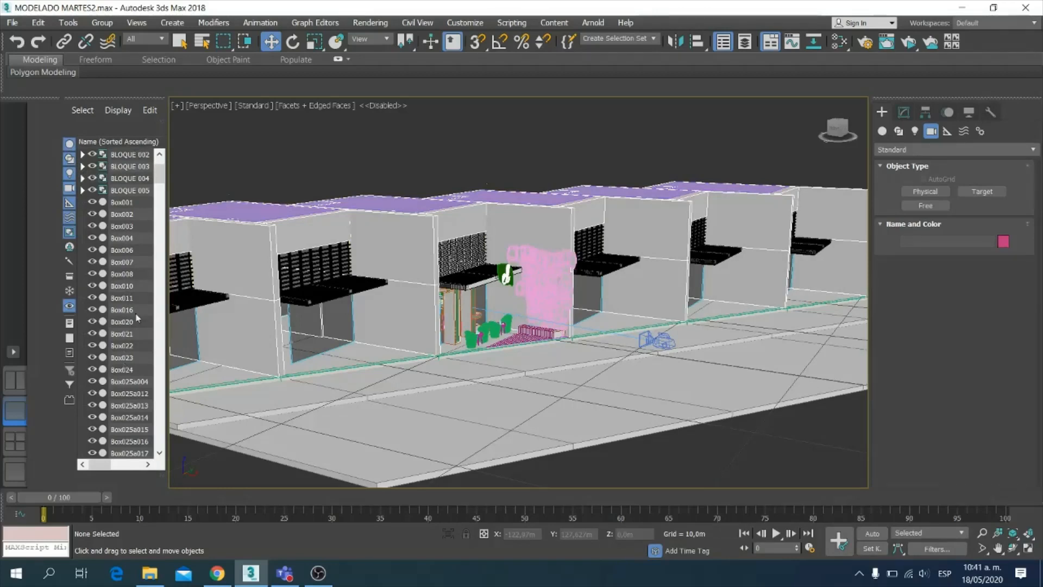
click(69, 144)
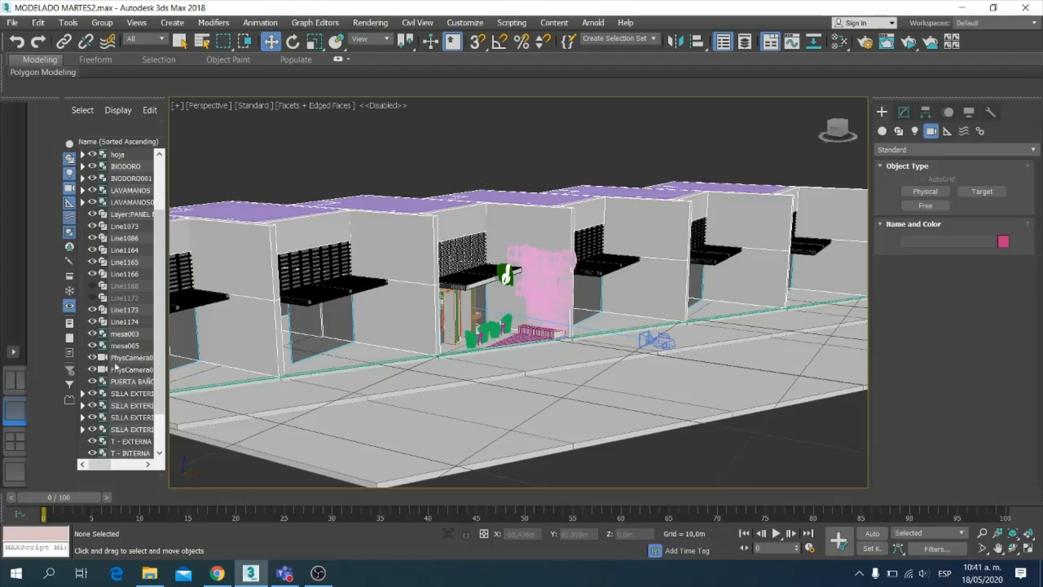
click(69, 159)
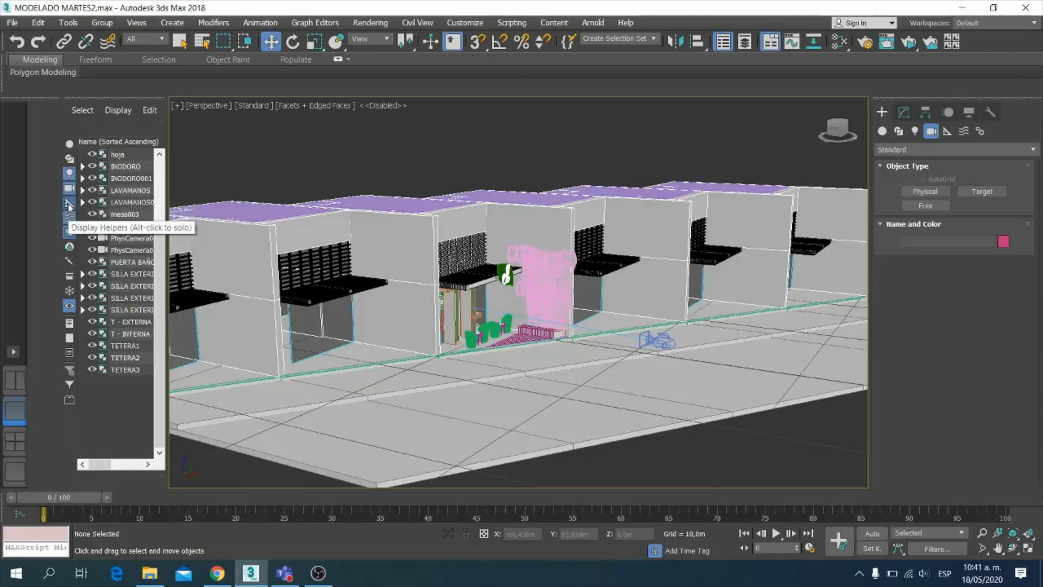
click(71, 236)
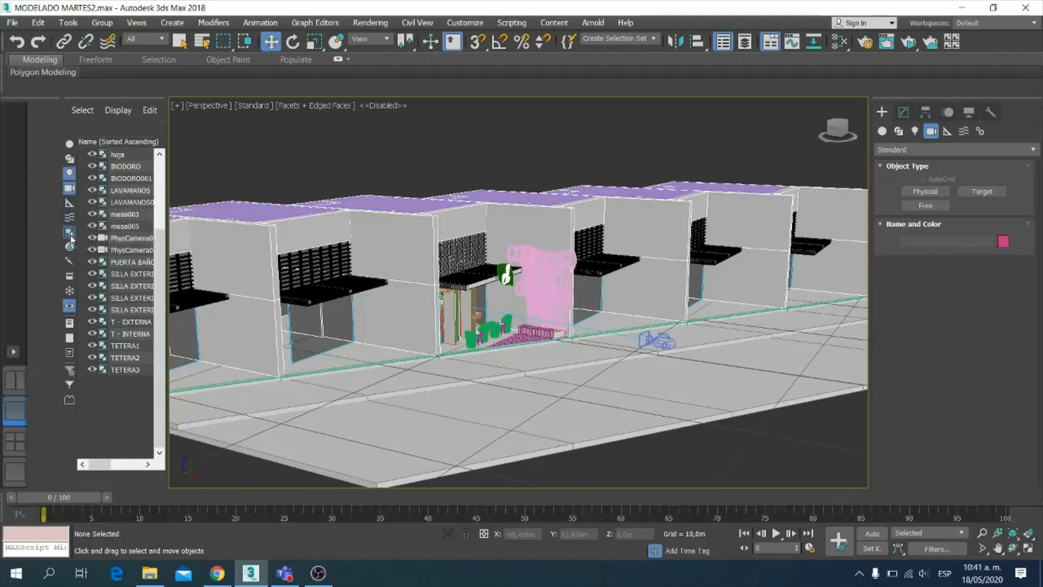
click(70, 238)
click(69, 306)
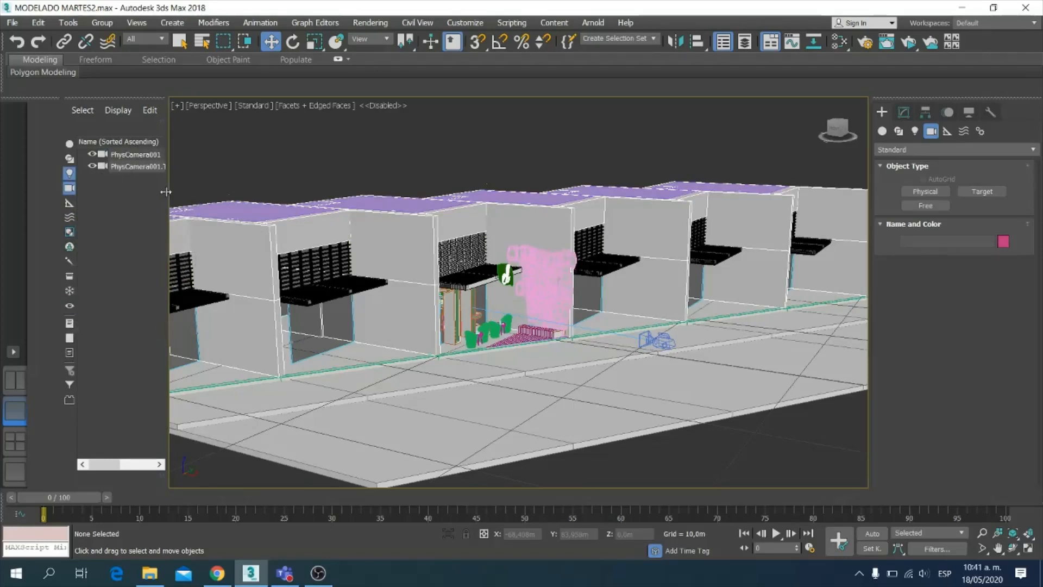
drag(169, 191, 209, 195)
key(d)
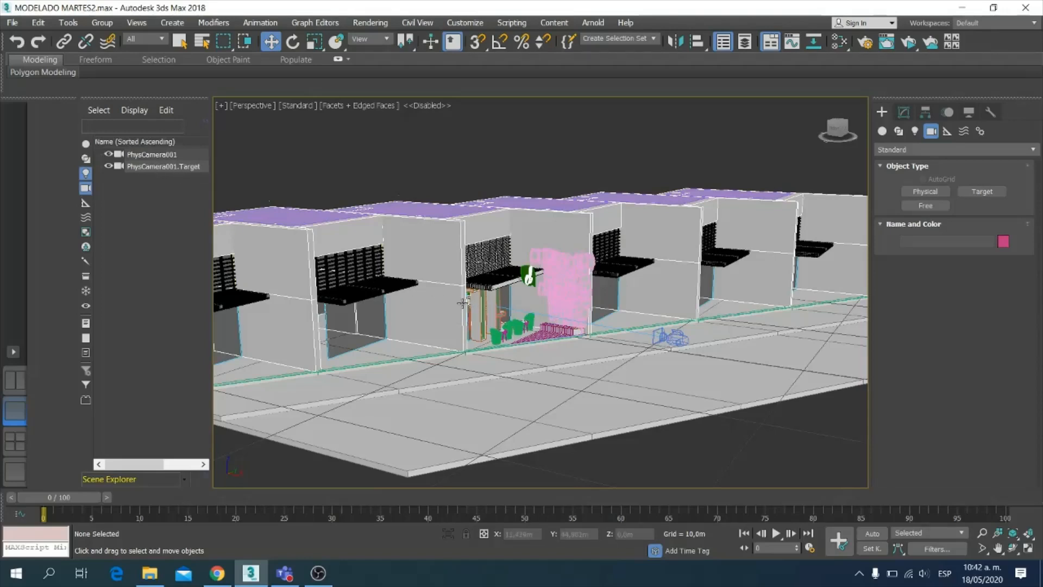
Step: Select the camera target and the camera in turn from the Scene Explorer list, and clear the selection
click(163, 166)
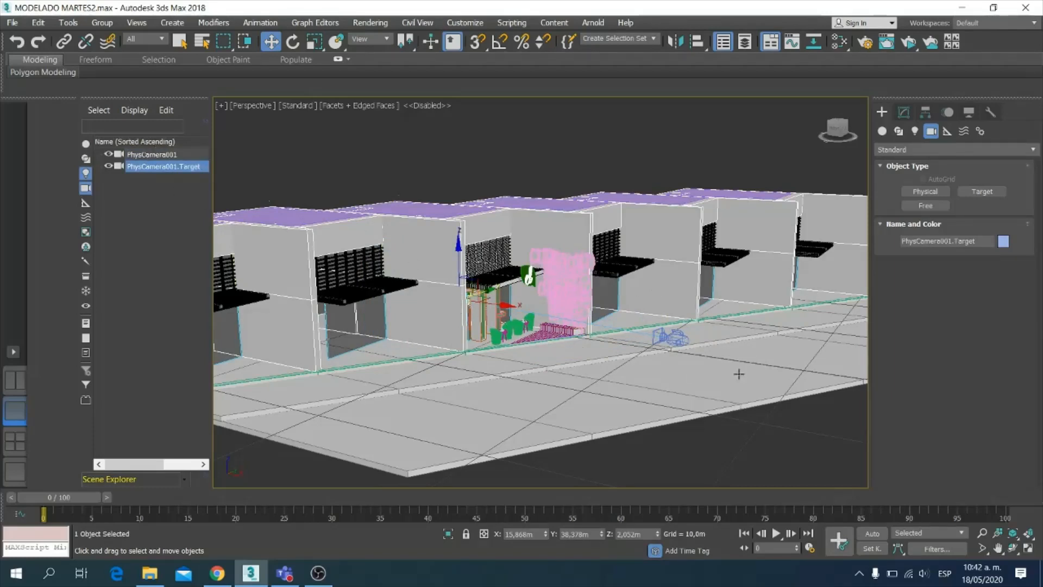
click(682, 337)
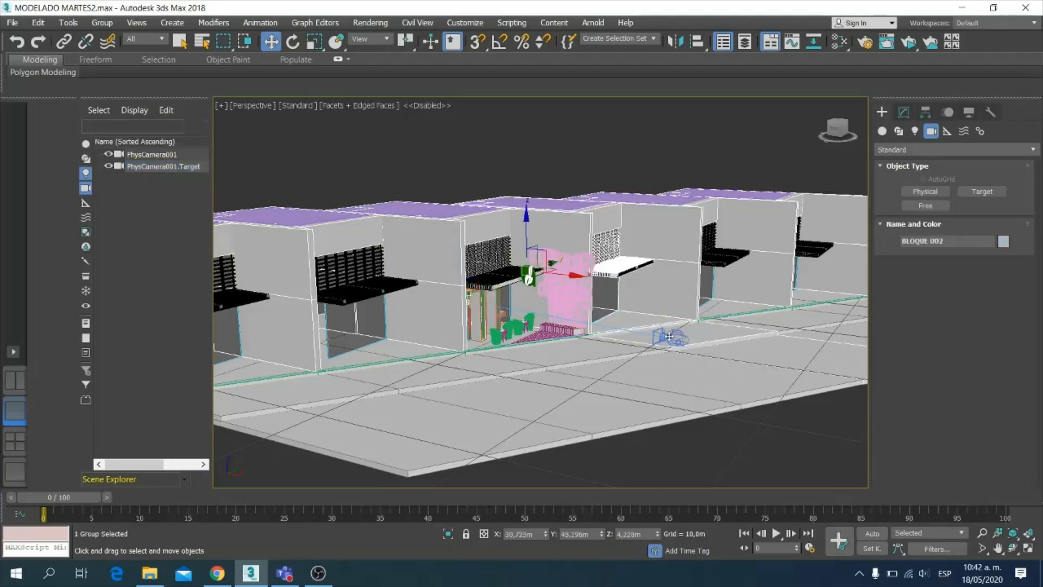
click(749, 441)
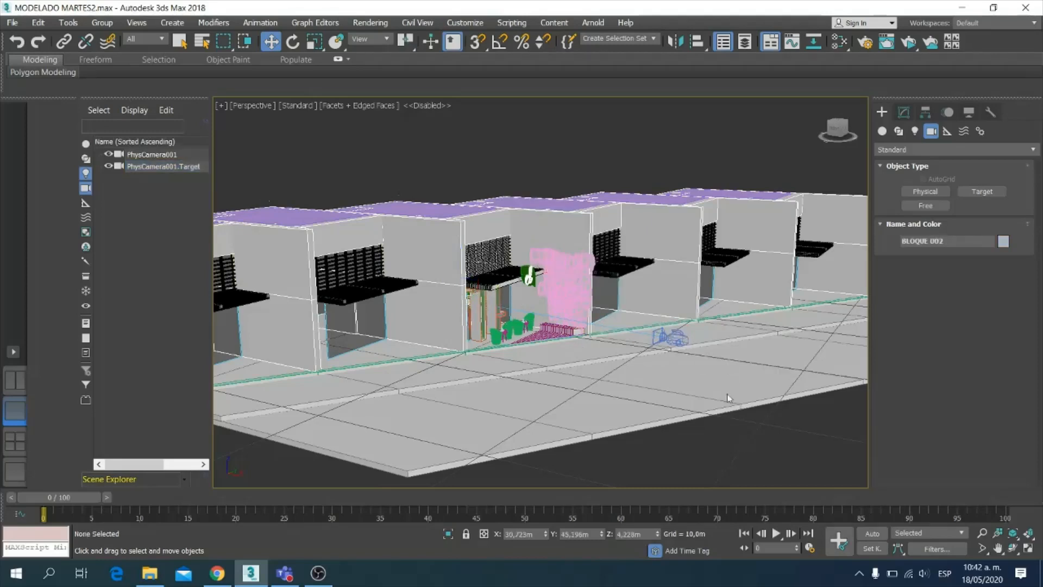
click(152, 155)
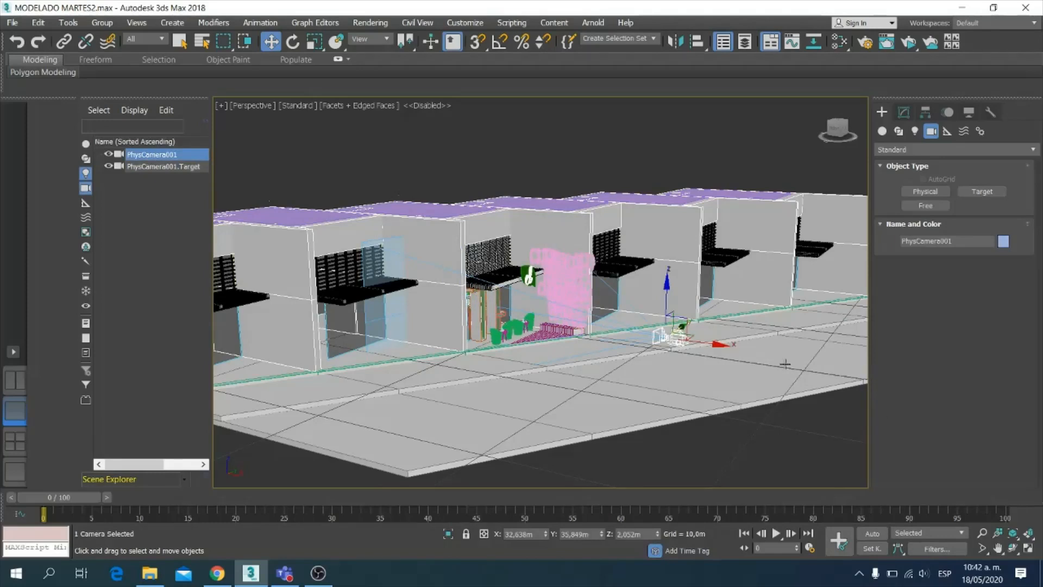
click(162, 167)
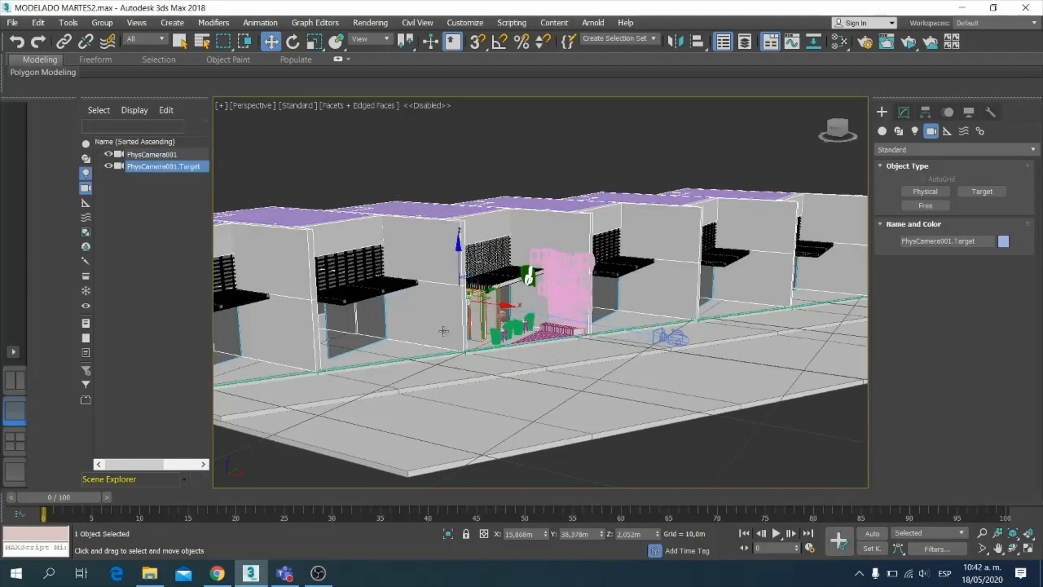
click(139, 188)
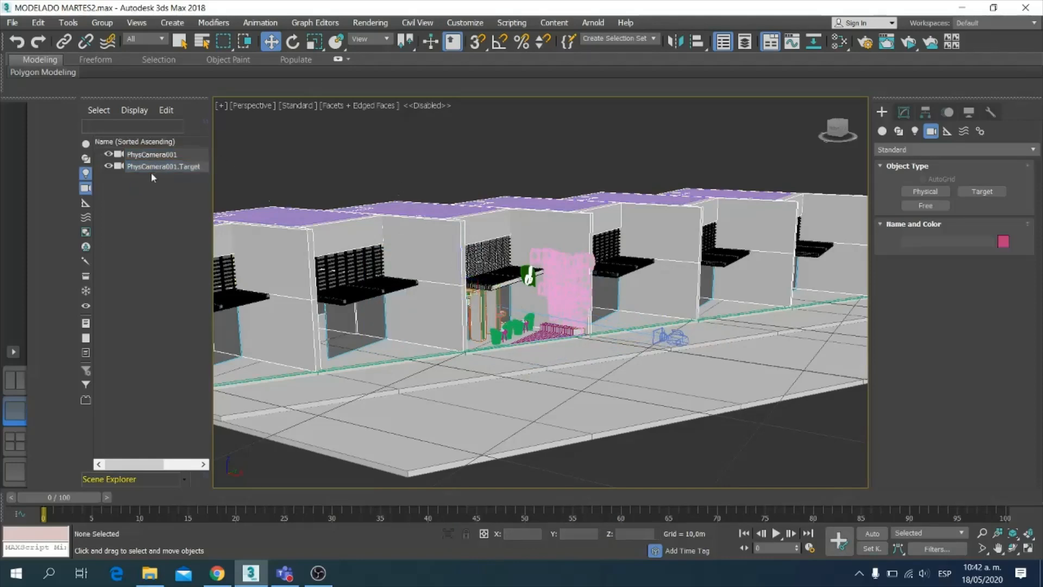
Step: Rename the physical camera in the Scene Explorer as PhysCamera001 EXTERIOR and clear the selection
click(163, 154)
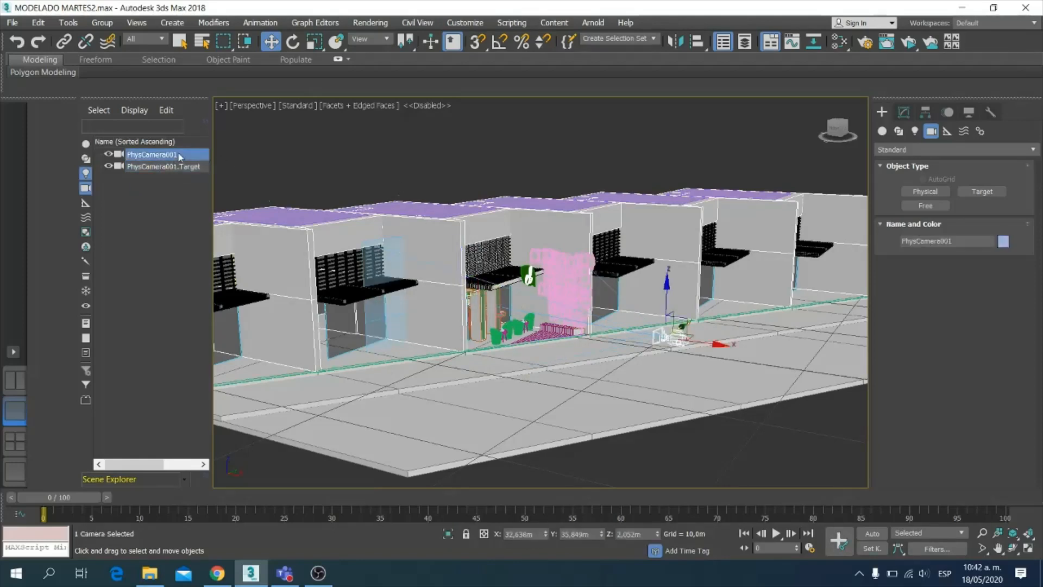
click(179, 155)
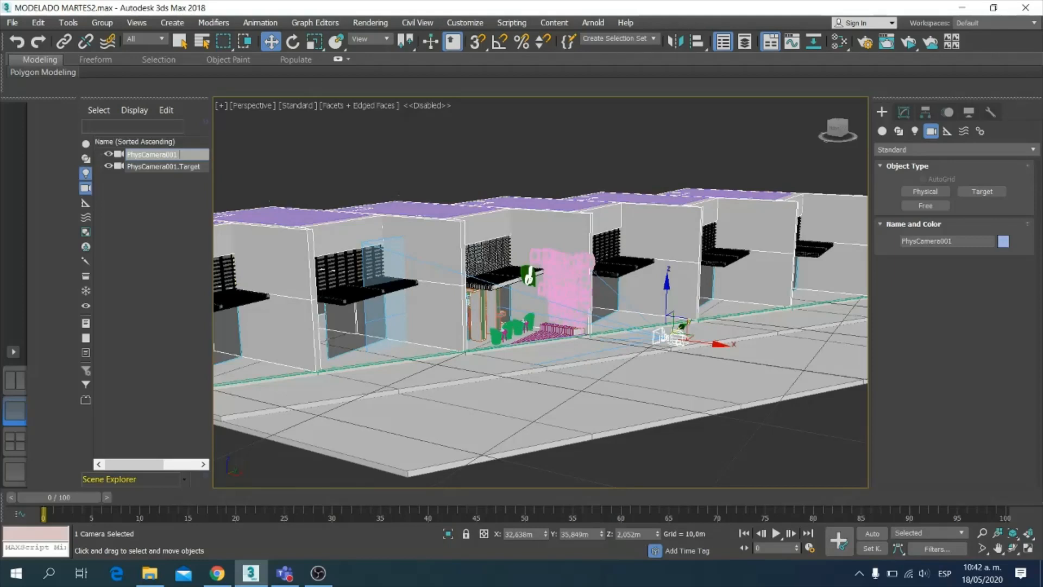
text(XTERIOR)
click(148, 219)
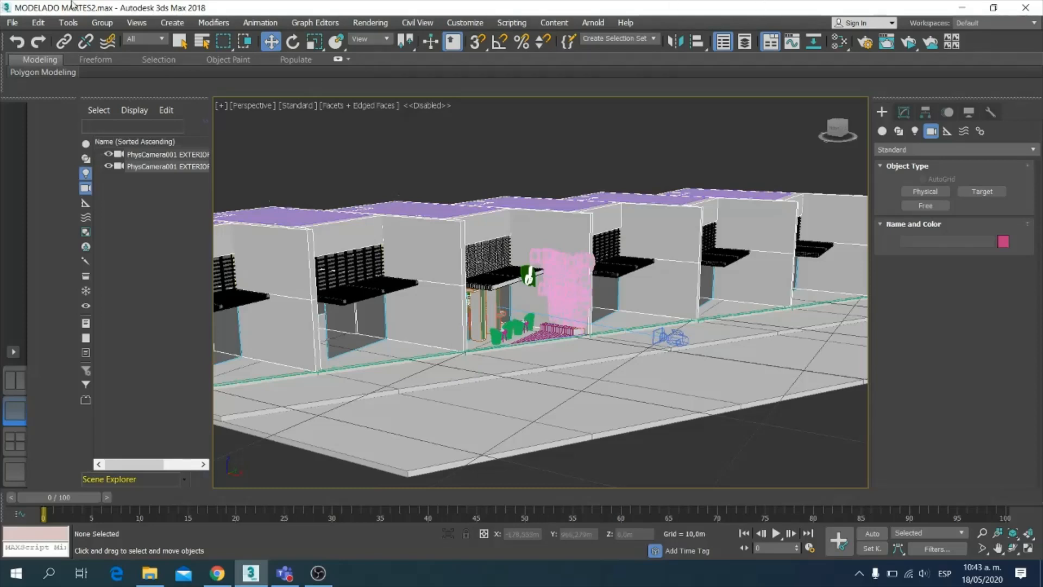
Step: Switch the perspective viewport to the view through the PhysCamera001 EXTERIOR camera
click(255, 105)
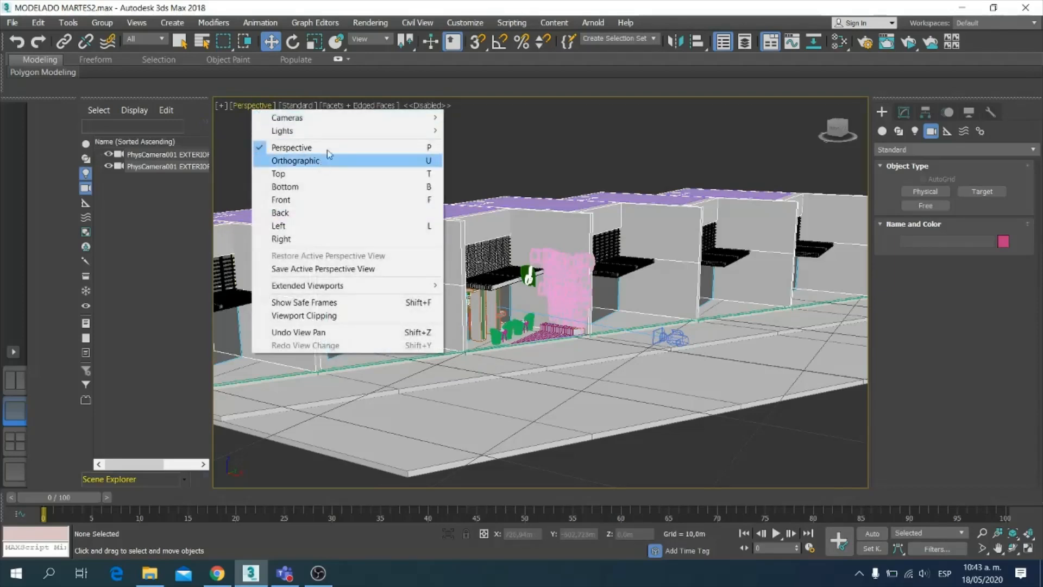
mouse_move(298, 119)
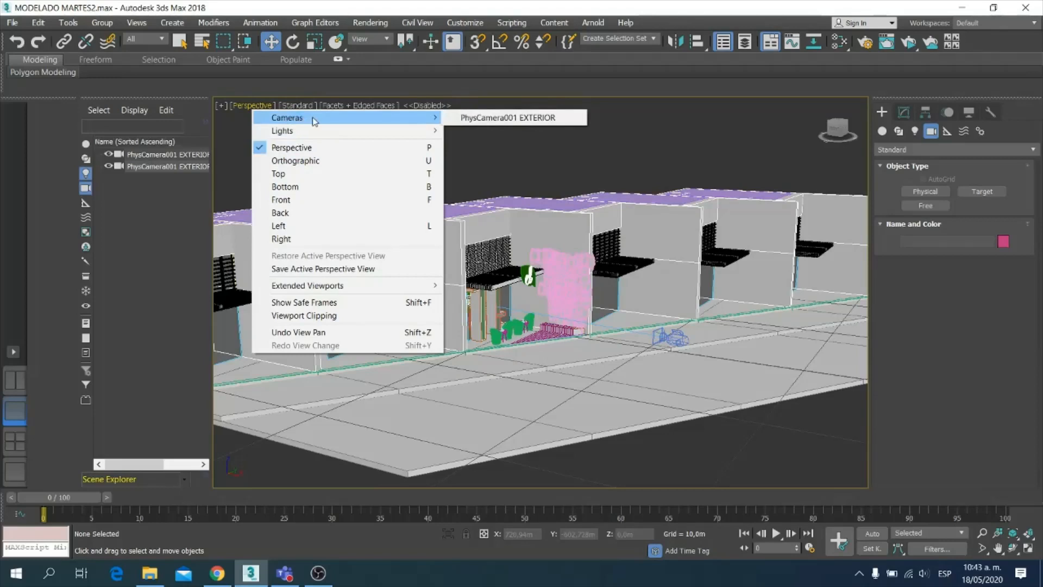
click(490, 120)
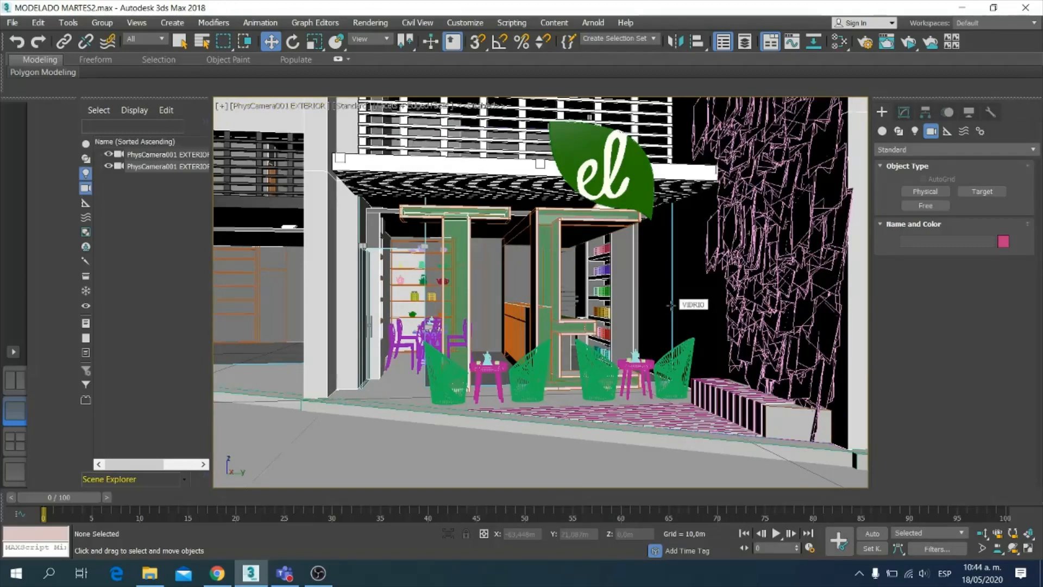
Step: View the scene in Perspective, Top and Front in turn, return to Perspective, and check which cameras are available for the viewport
key(p)
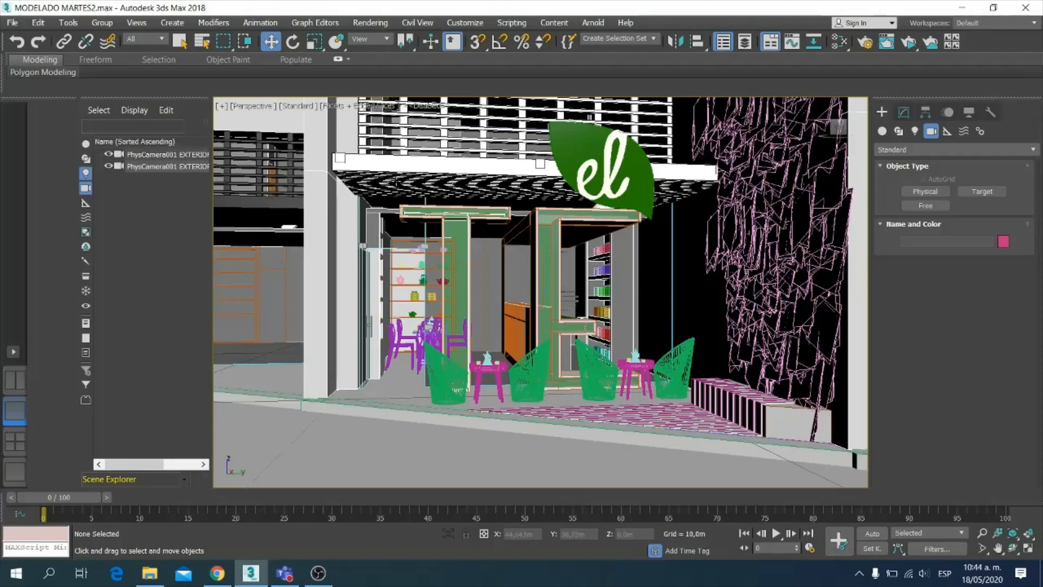
key(t)
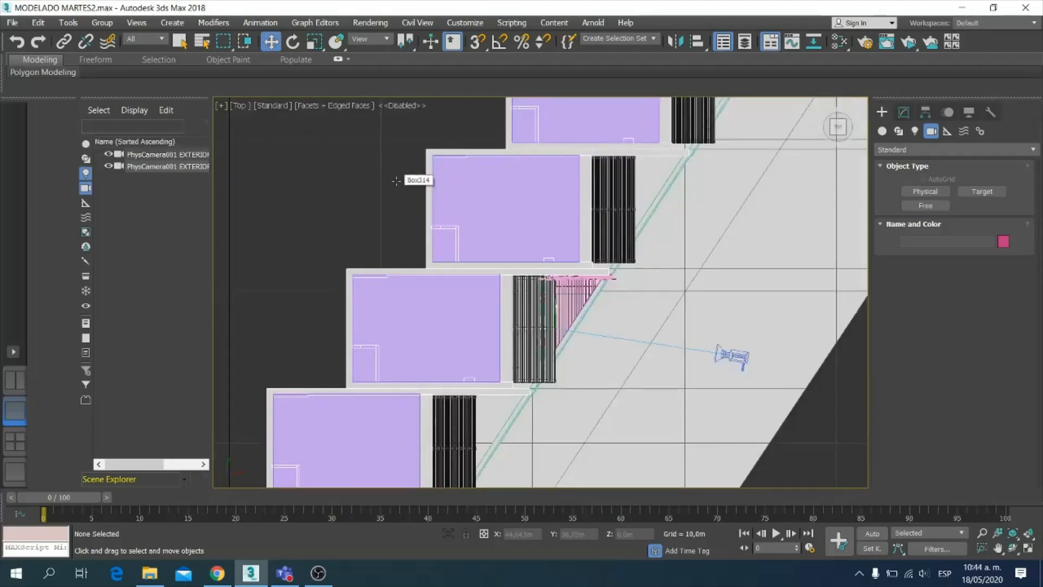
text(hF)
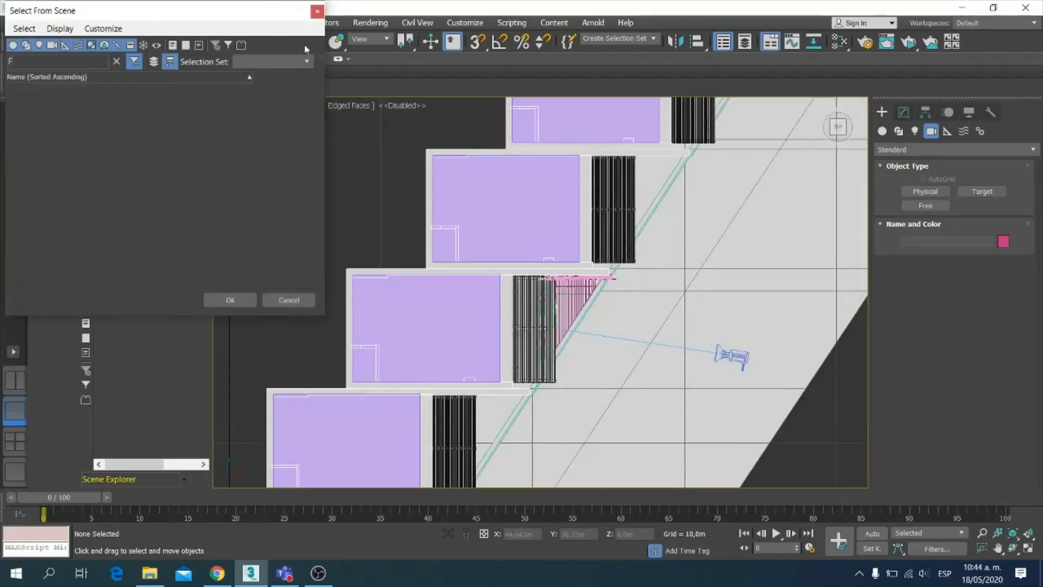
click(317, 12)
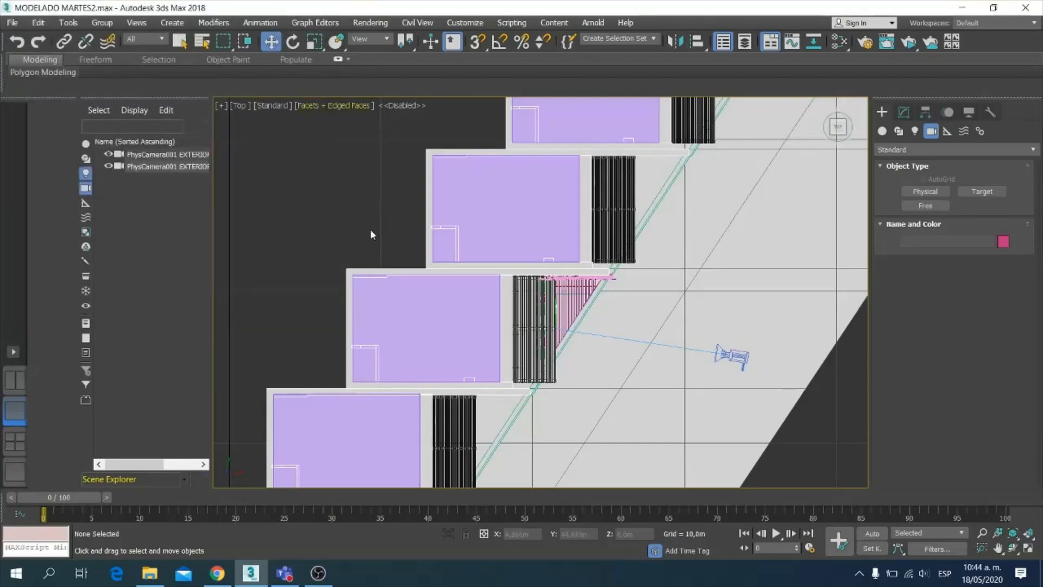
key(f)
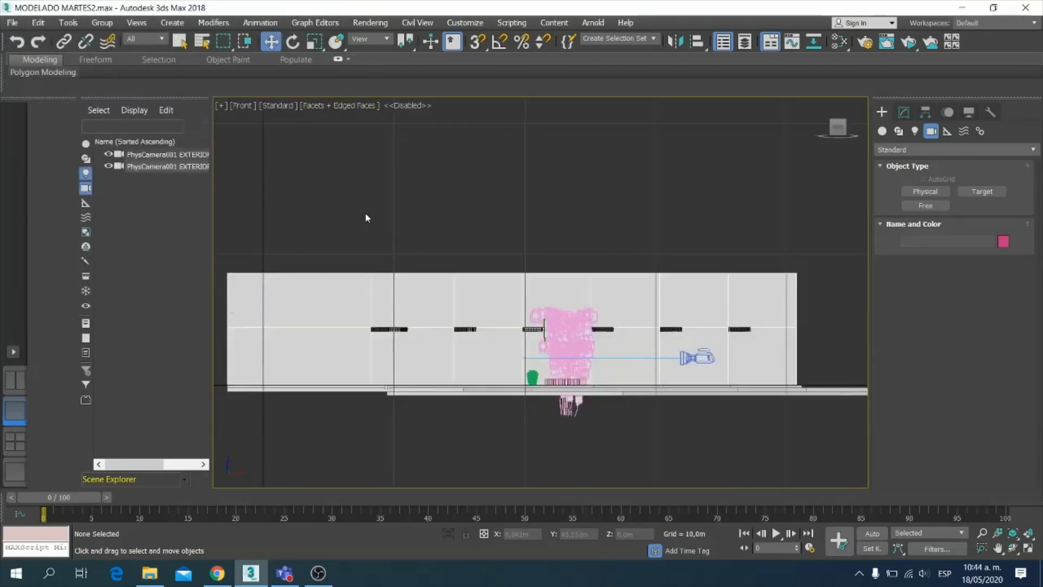
key(p)
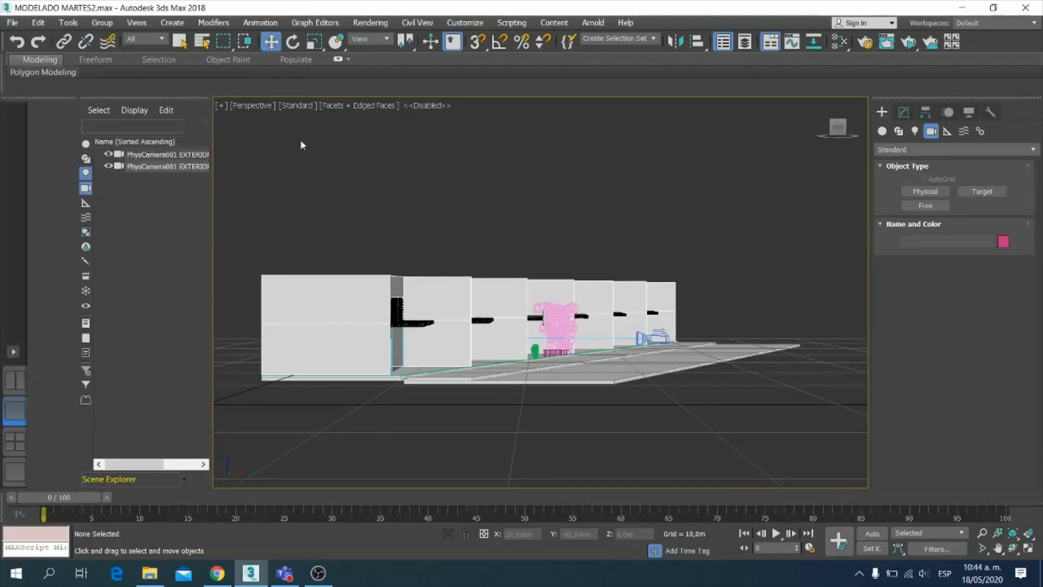
click(245, 104)
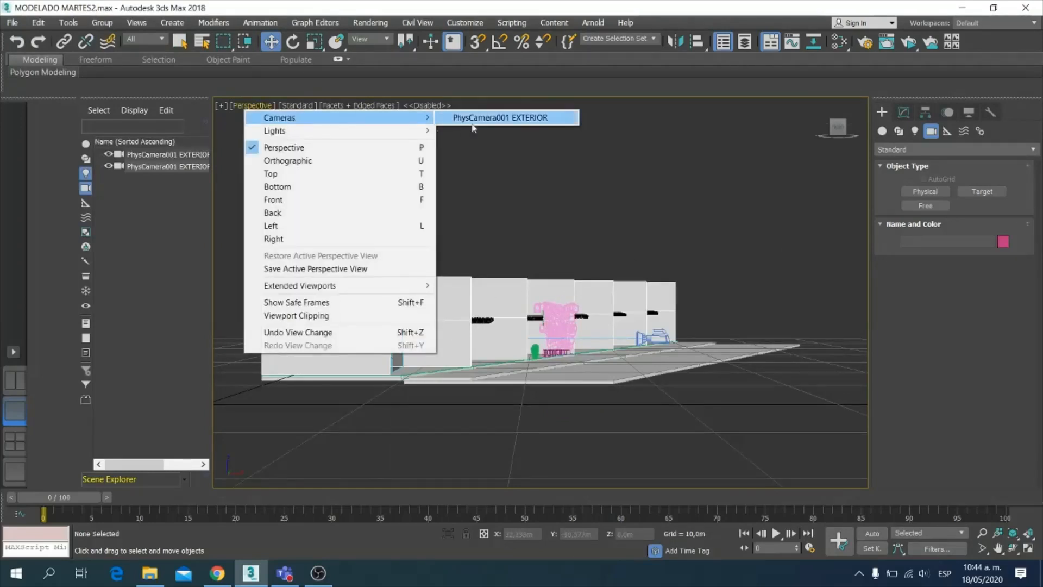
click(698, 207)
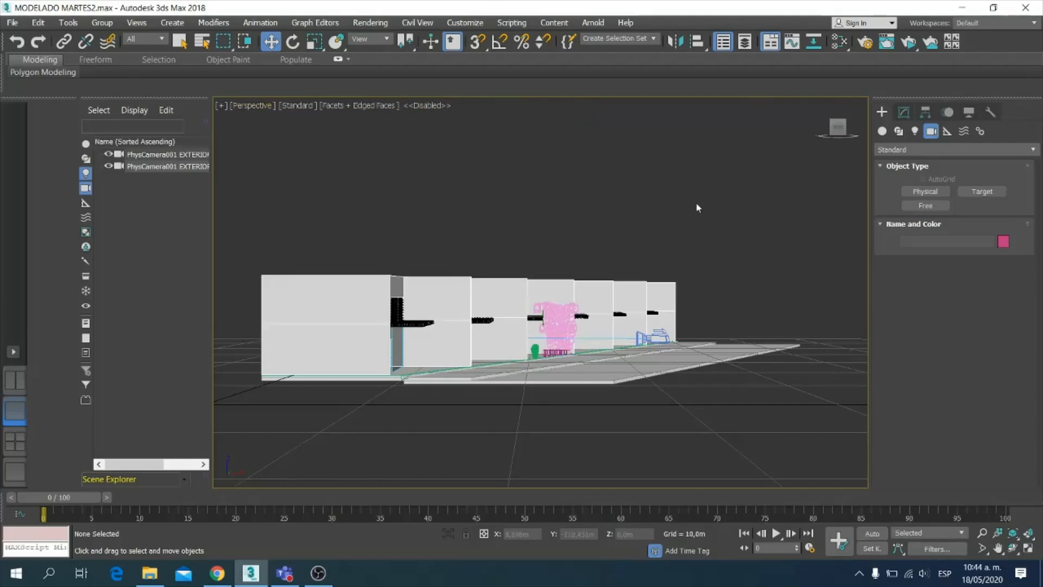
Step: Return to the PhysCamera001 EXTERIOR view and reposition the camera by panning until the storefront, sign and terrace furniture are framed
key(c)
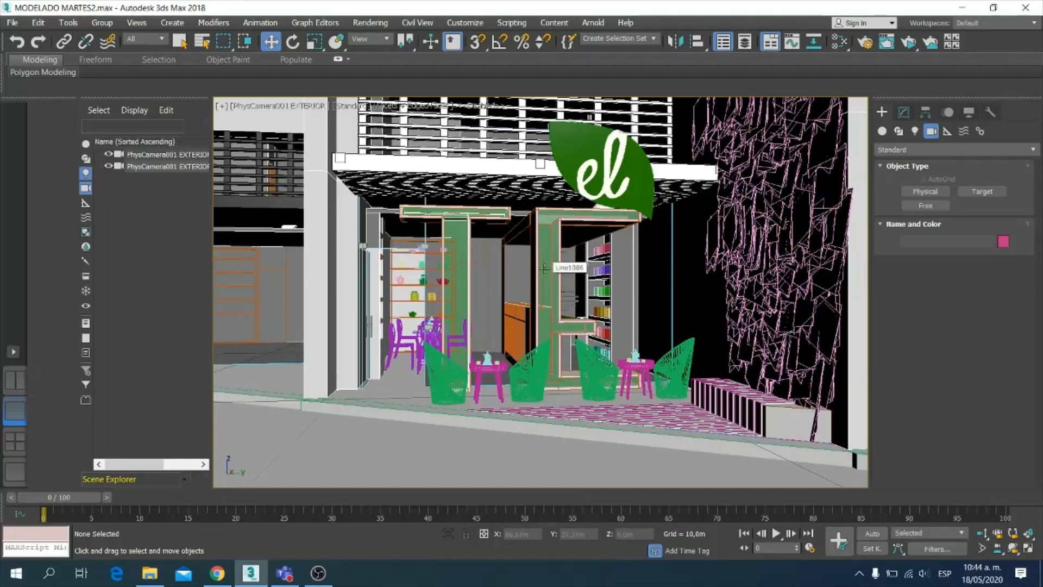
mouse_move(712, 294)
middle_down()
mouse_move(649, 291)
mouse_move(717, 298)
middle_up()
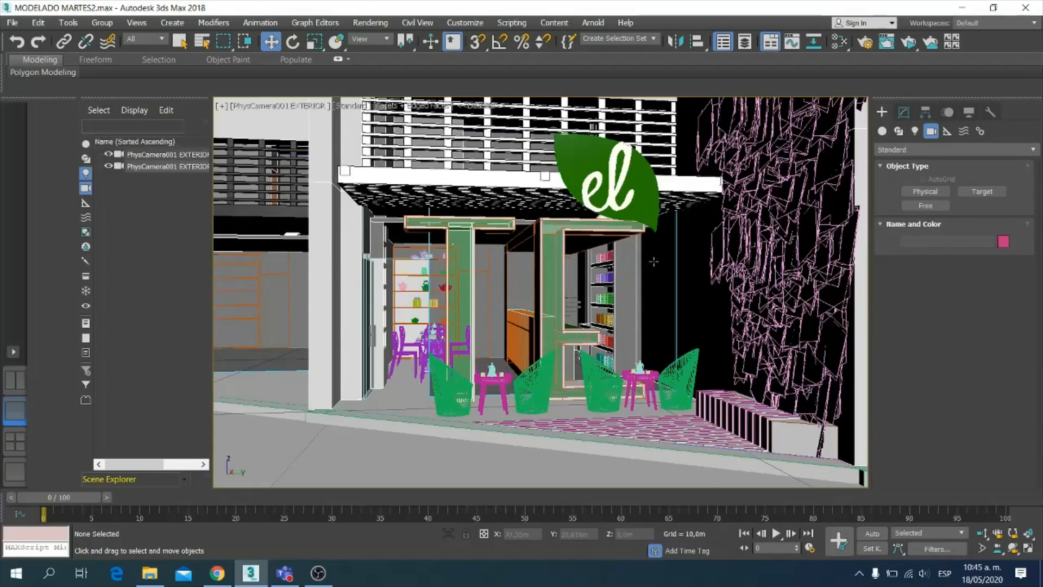
middle_drag(653, 262, 627, 296)
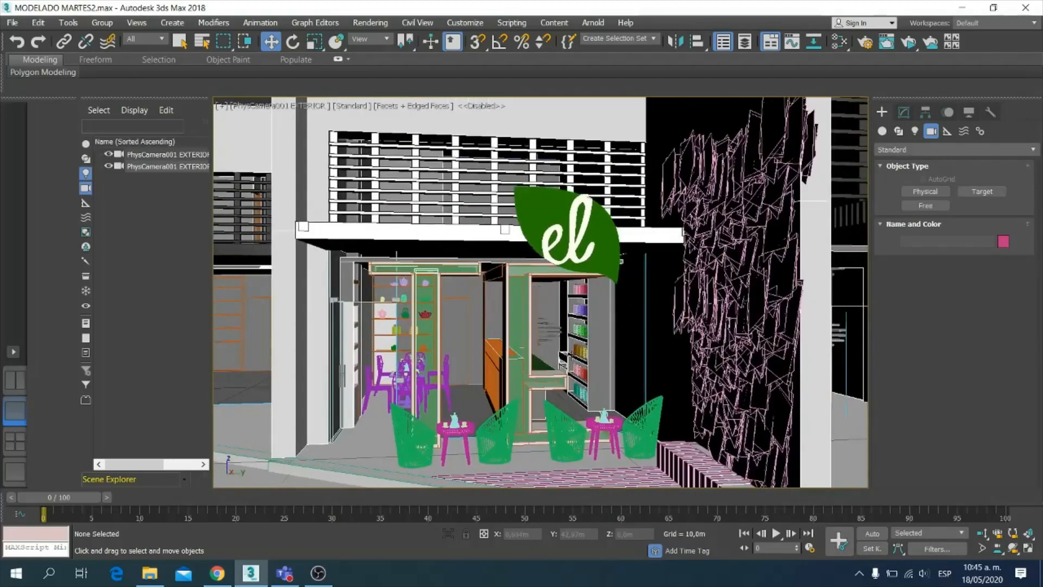
middle_drag(571, 353, 562, 334)
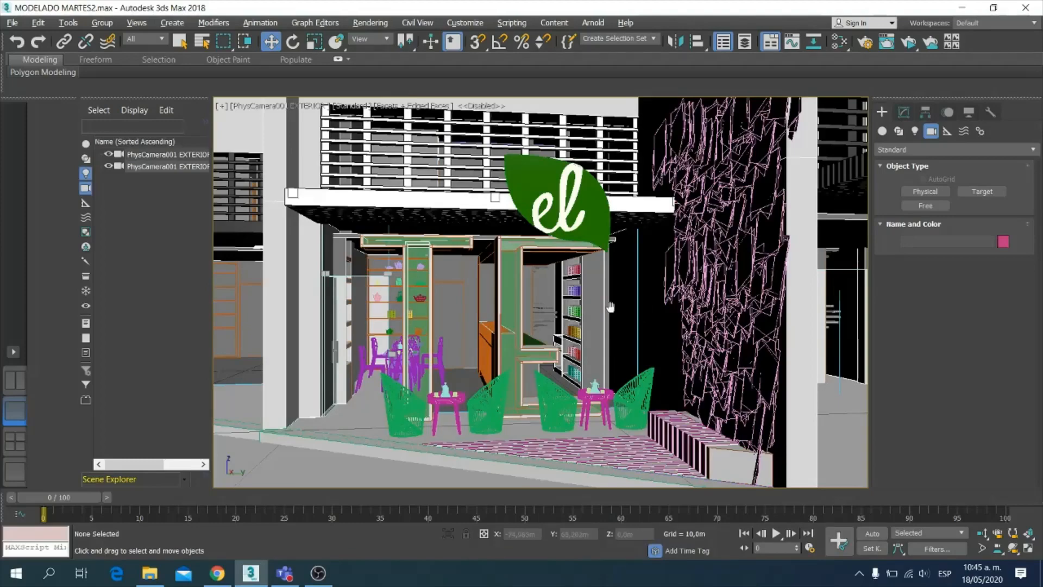
middle_drag(610, 310, 646, 314)
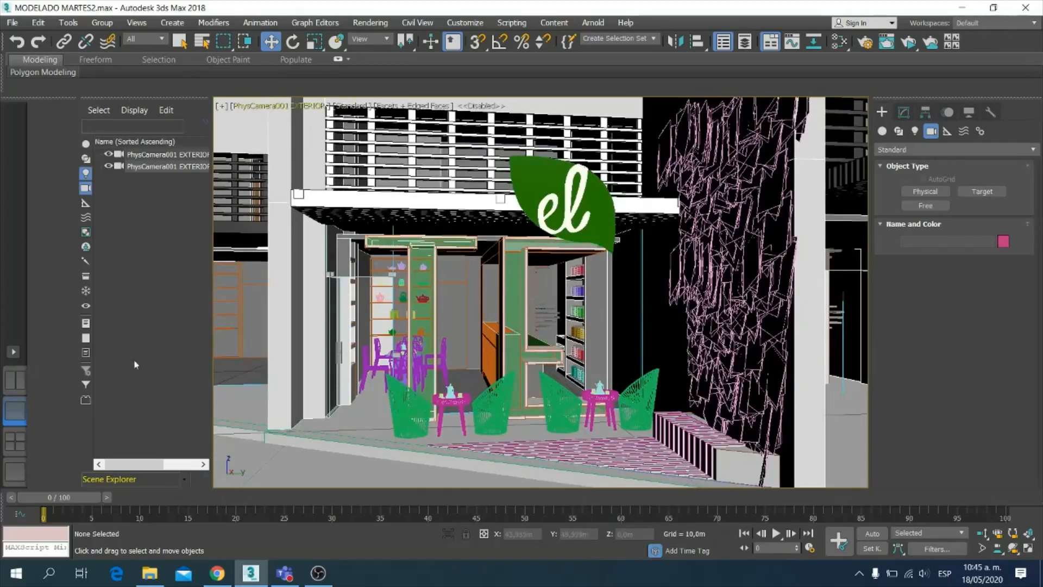
Step: Split the workspace into two side-by-side viewports and show the house fronts with the camera in a perspective view in the first
click(14, 383)
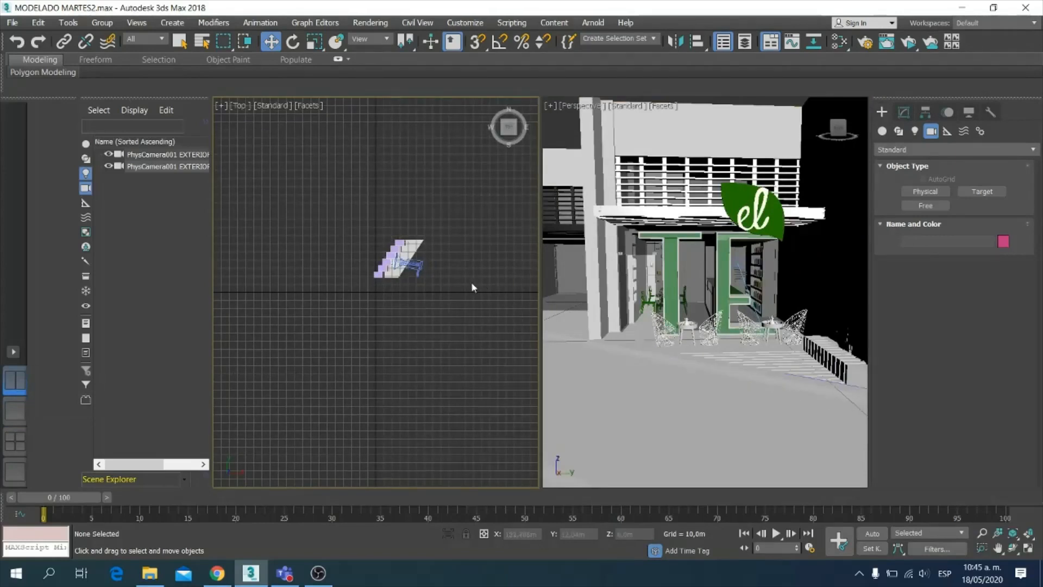
key(p)
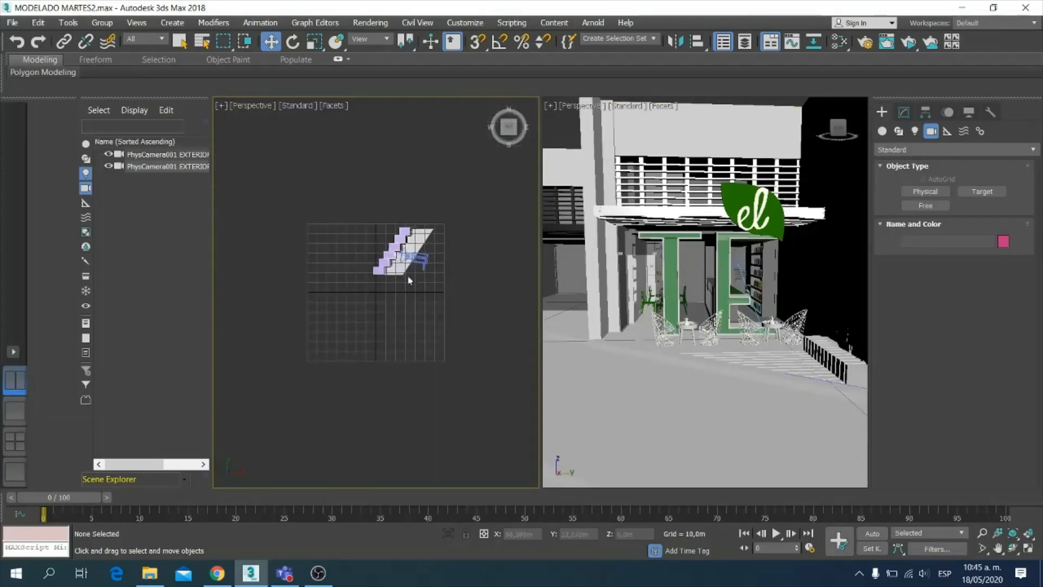
scroll(399, 269, up, 8)
middle_drag(363, 273, 294, 270)
scroll(294, 270, up, 5)
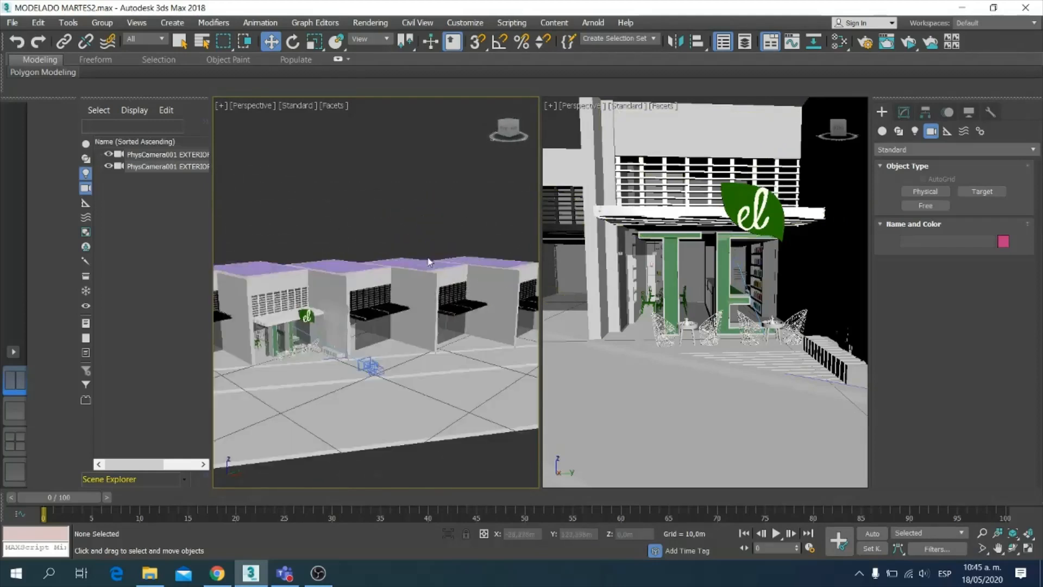
scroll(381, 326, up, 2)
middle_drag(380, 326, 386, 320)
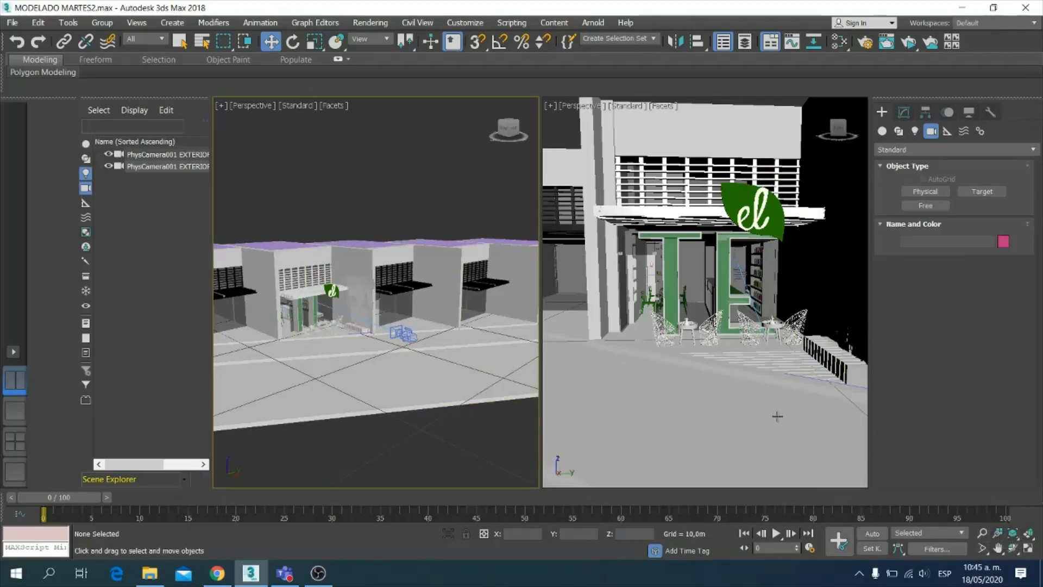
click(643, 394)
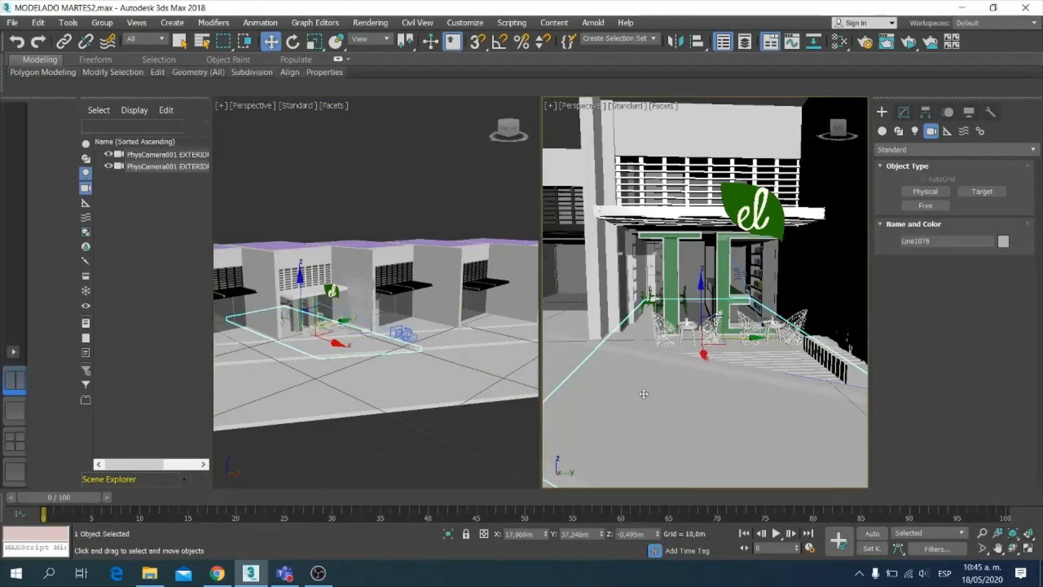
shift+drag(643, 393, 677, 388)
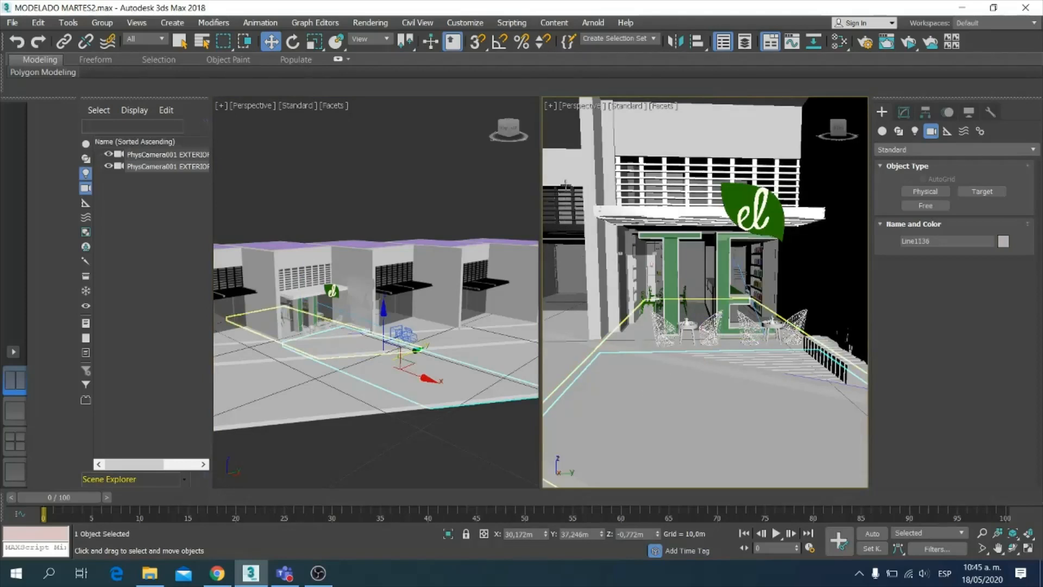
key(shift+s)
Step: Show the PhysCamera001 EXTERIOR view in the second viewport and activate each viewport in turn to compare their navigation controls
key(c)
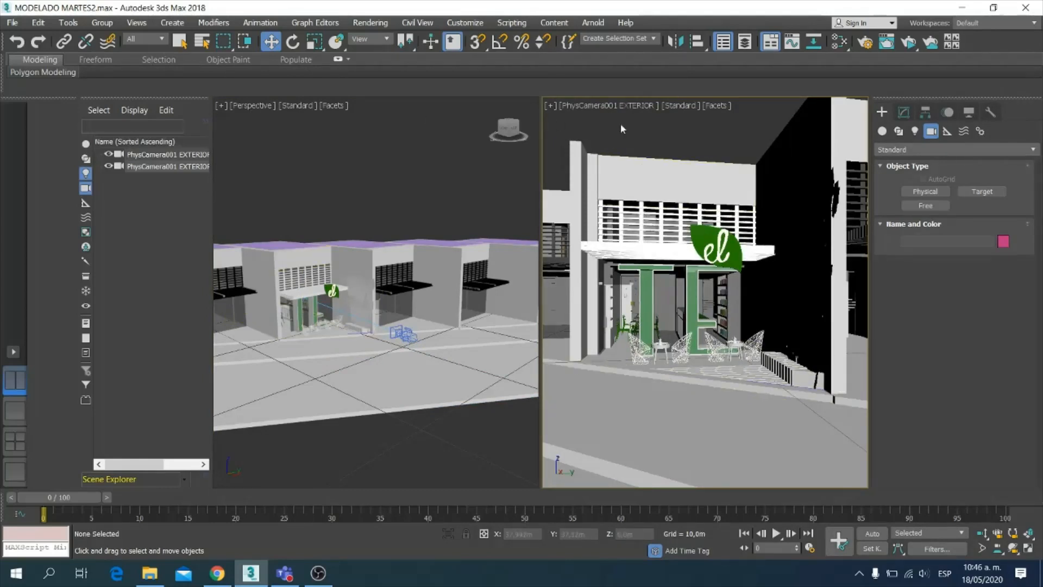
click(471, 191)
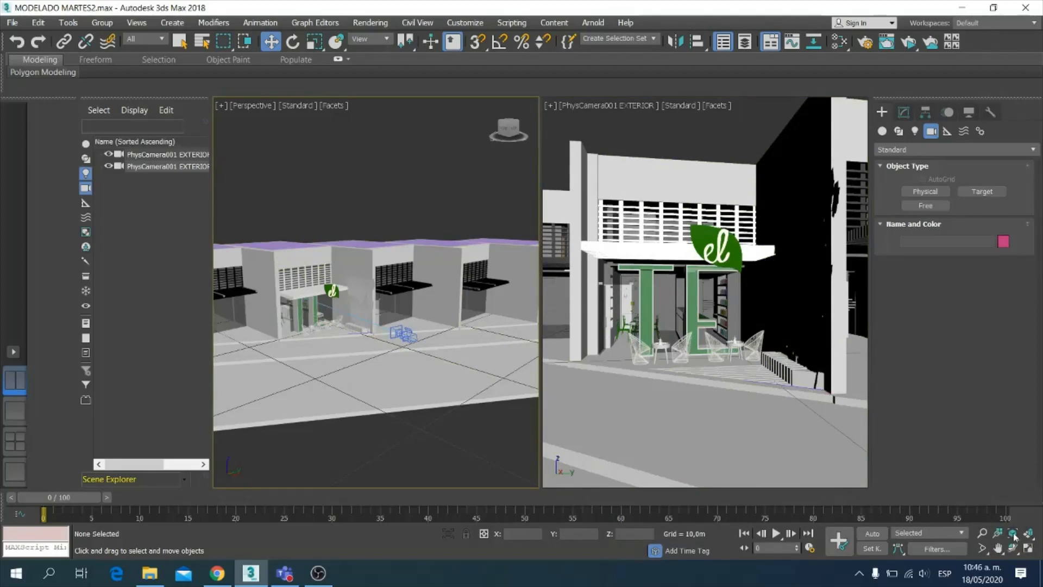
click(710, 141)
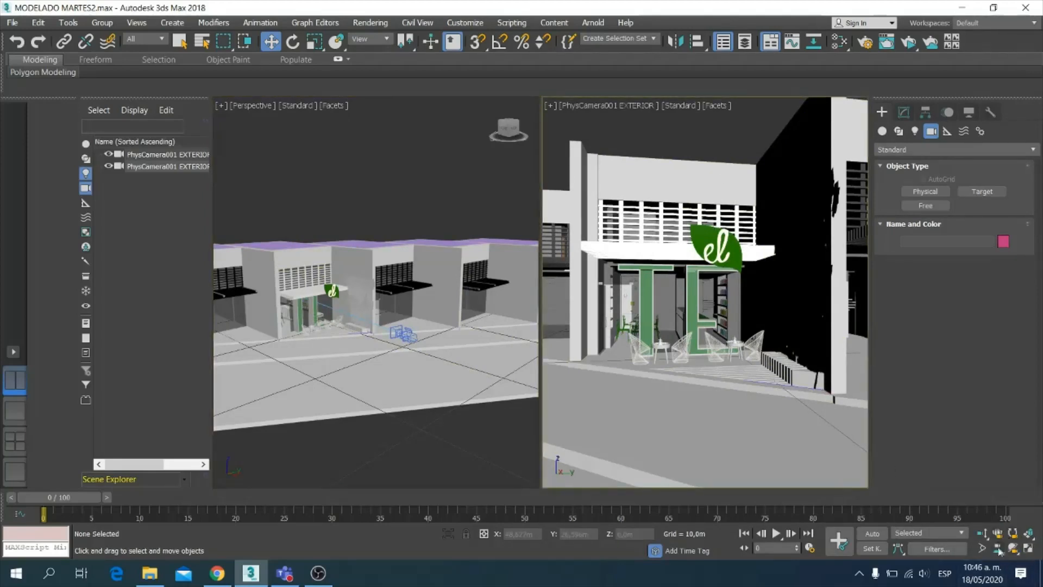
Step: Set the perspective viewport to an elevated angle showing the house roofs, the storefront and the camera in front of it
click(339, 199)
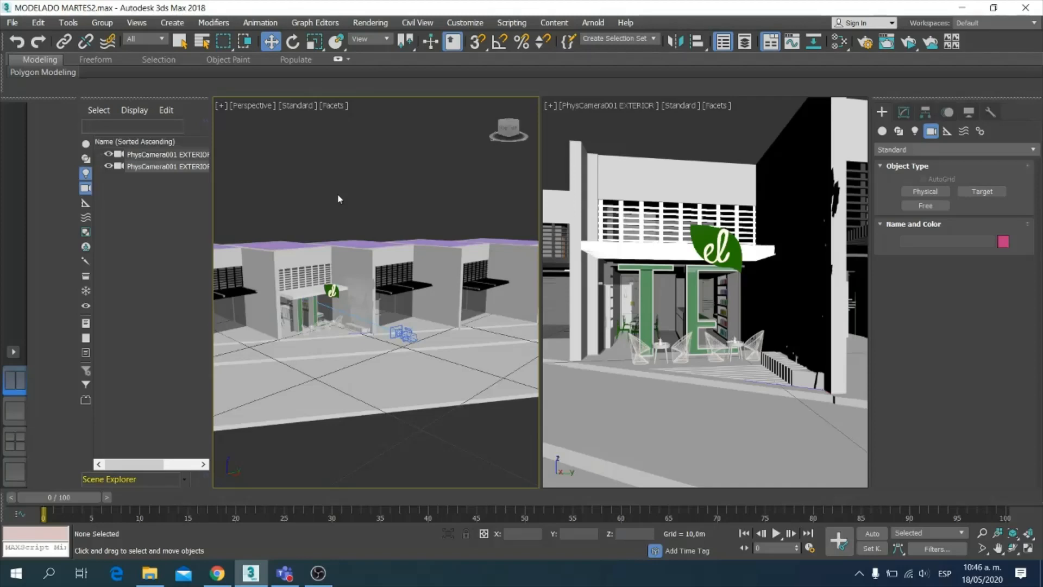
scroll(338, 198, up, 5)
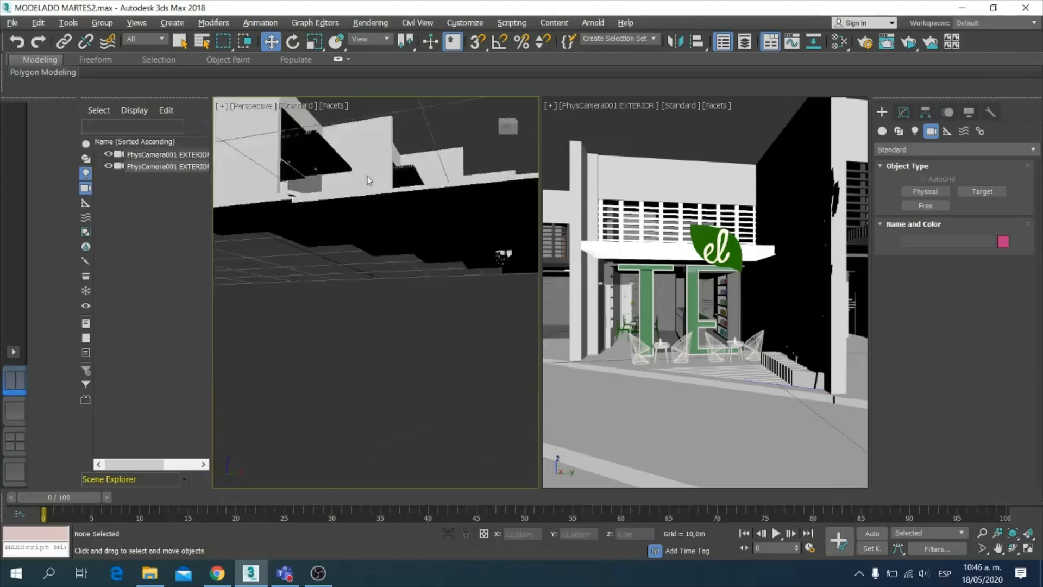
scroll(353, 200, down, 5)
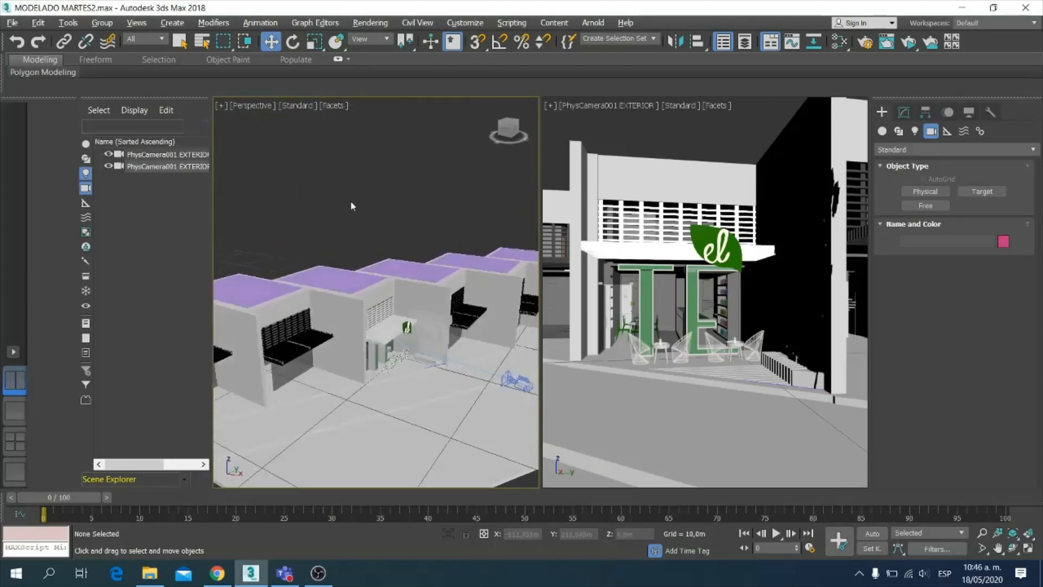
scroll(334, 197, up, 2)
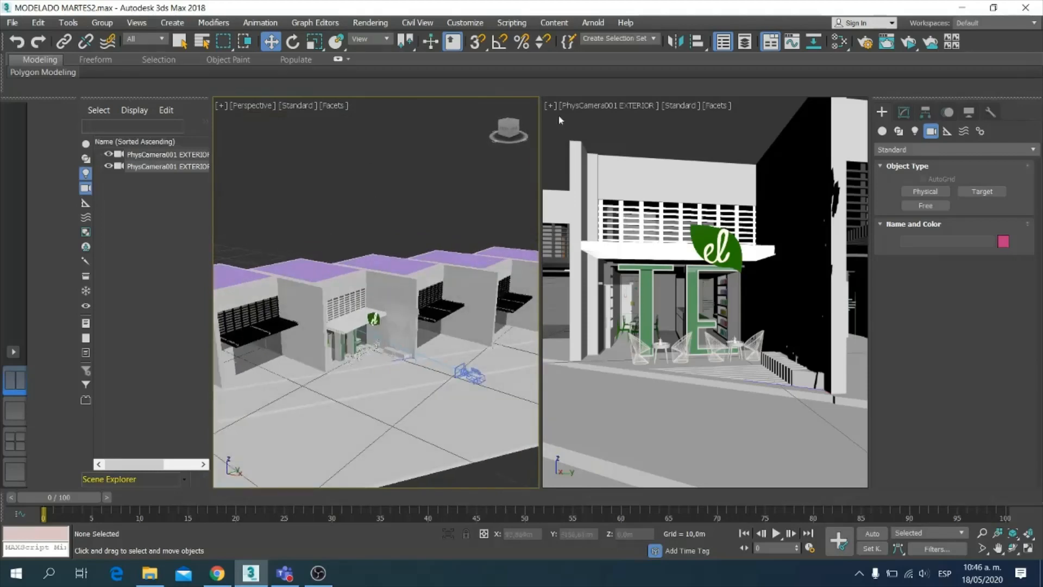
Step: Shift the physical camera slightly by panning within its own viewport to reframe the storefront
click(637, 132)
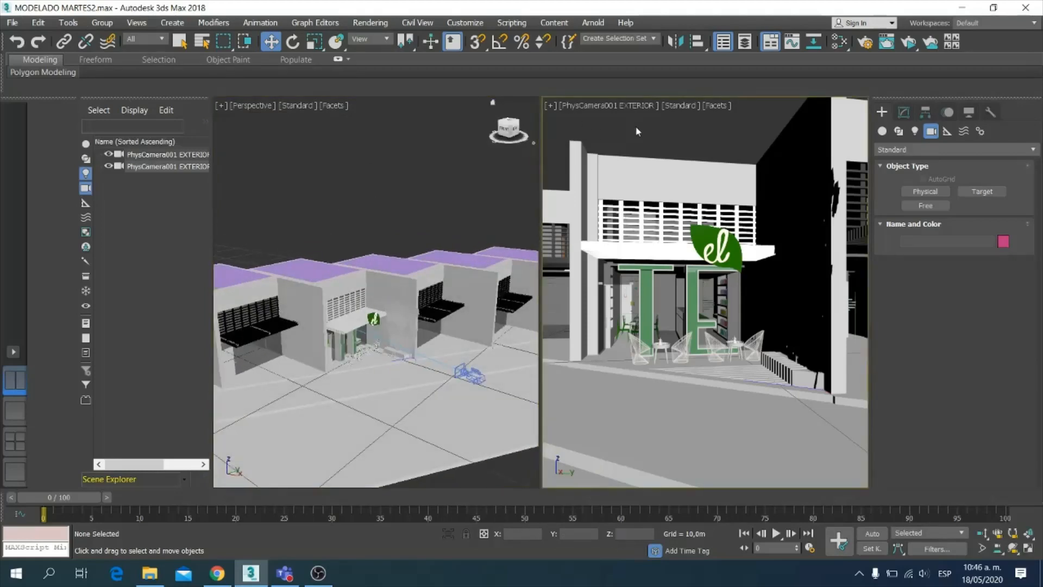
middle_drag(637, 132, 696, 169)
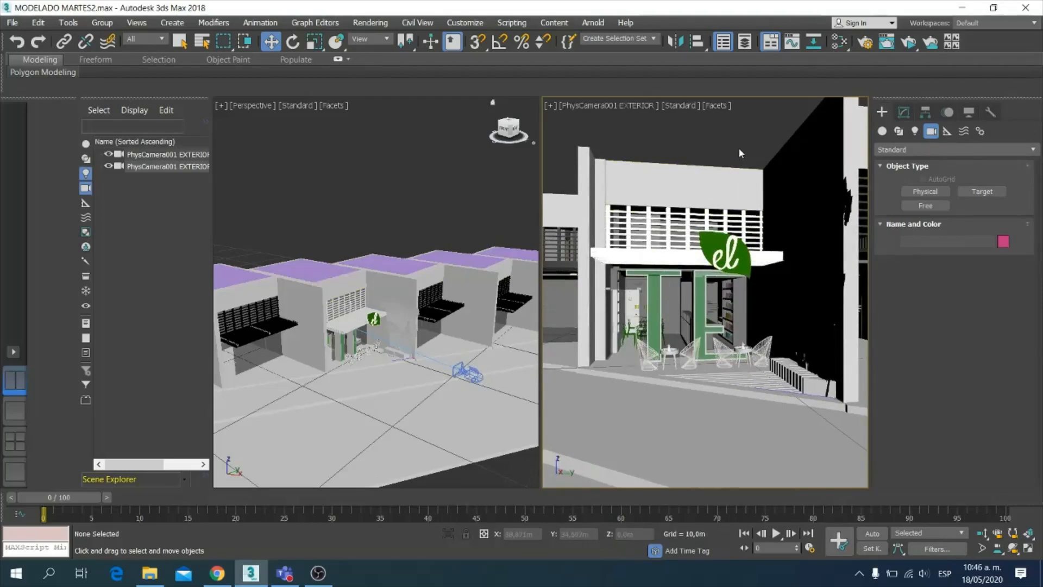
mouse_move(738, 148)
middle_down()
mouse_move(751, 158)
mouse_move(705, 172)
mouse_move(831, 182)
mouse_move(734, 184)
mouse_move(745, 191)
mouse_move(771, 174)
mouse_move(755, 154)
mouse_move(732, 177)
mouse_move(738, 170)
mouse_move(713, 155)
mouse_move(716, 122)
mouse_move(742, 152)
middle_up()
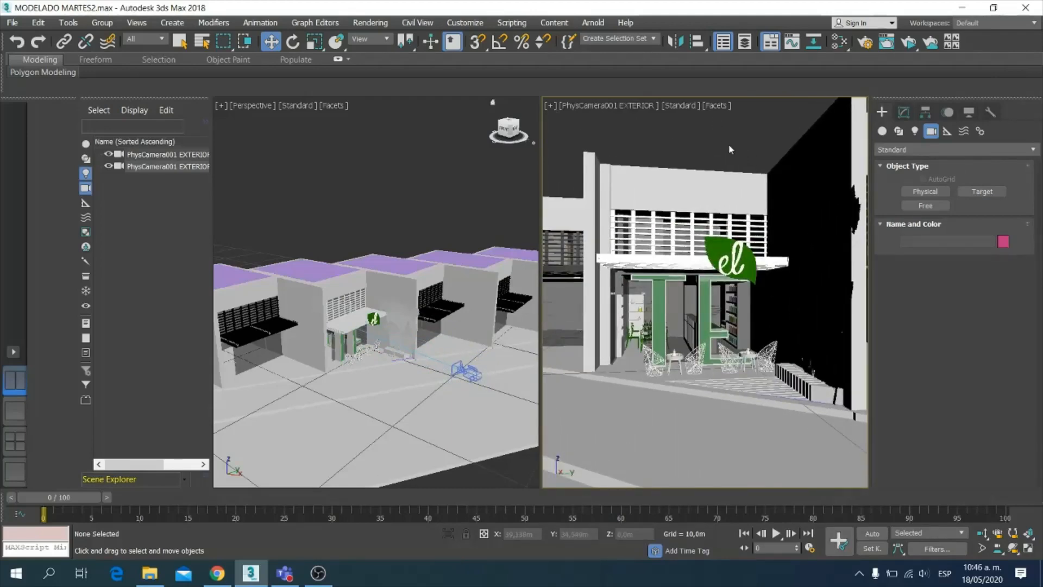
Step: Pan the exterior physical camera within its viewport to frame the storefront together with the planted side wall
click(1000, 549)
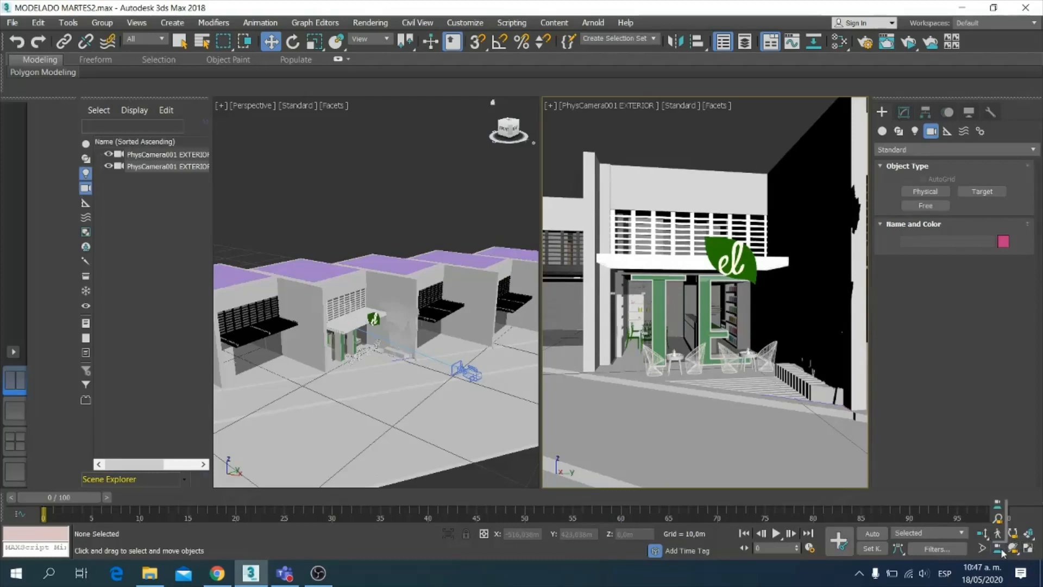
click(1013, 548)
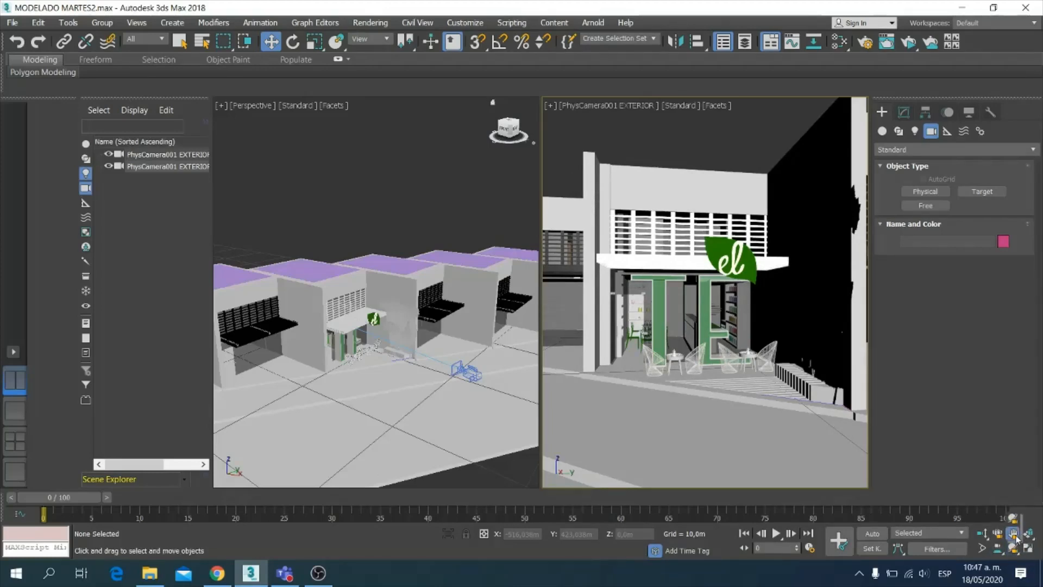
click(1013, 533)
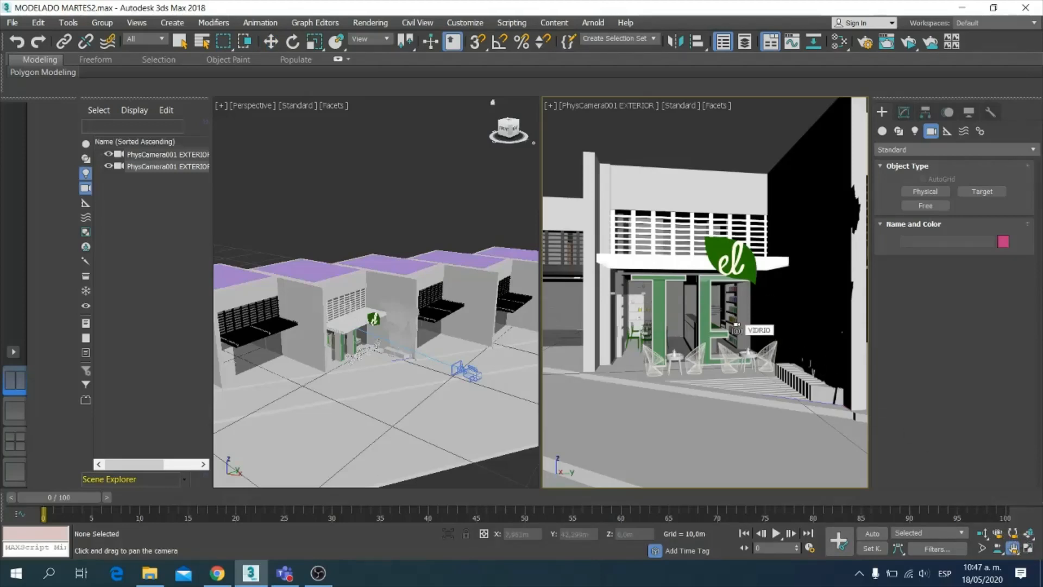
drag(736, 329, 766, 322)
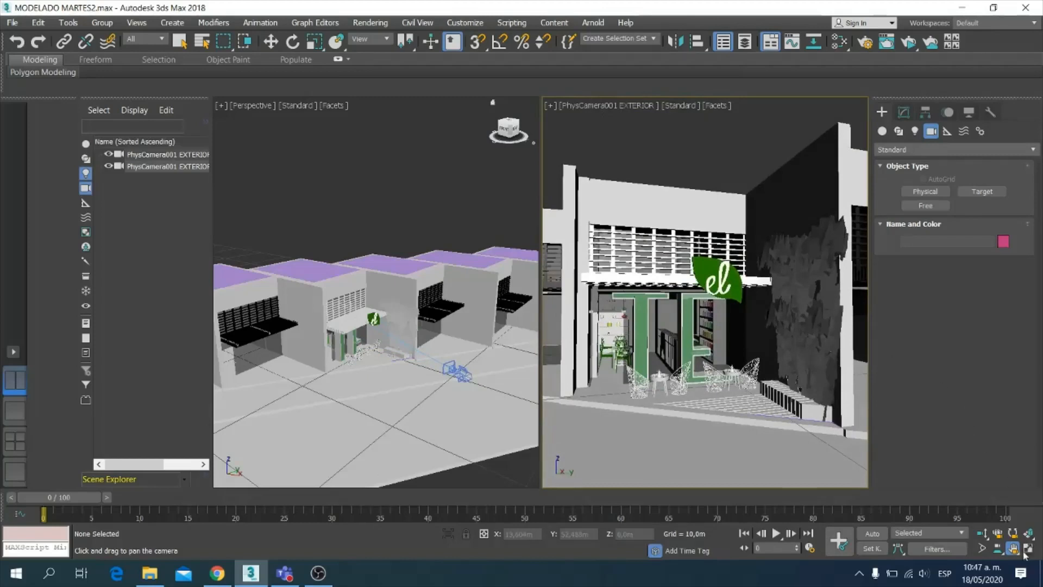
Step: Orbit the exterior camera up over the roofs and back down to a street-level view of the storefront
drag(1013, 549, 1016, 521)
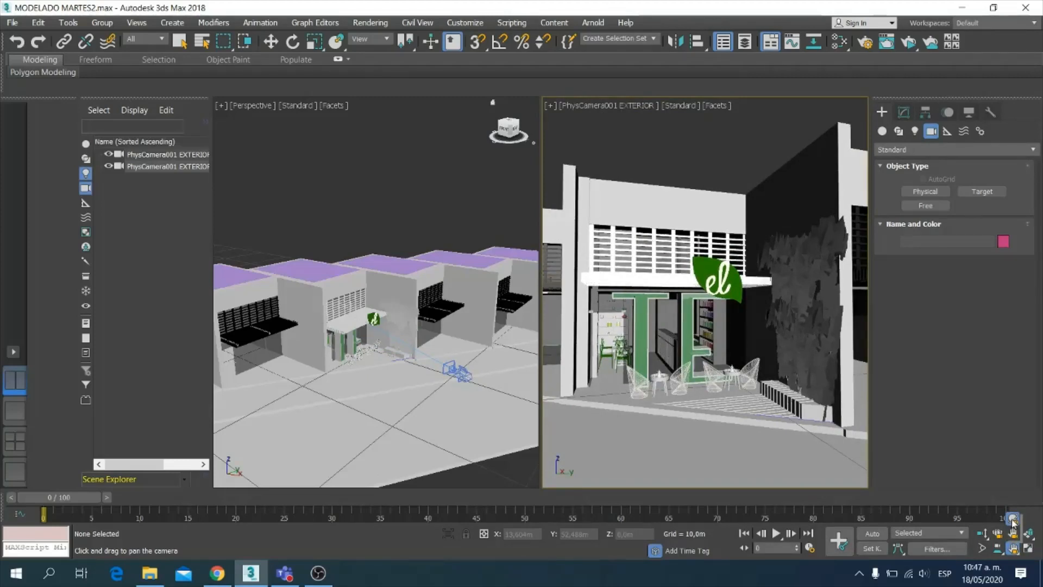
drag(1013, 521, 1012, 522)
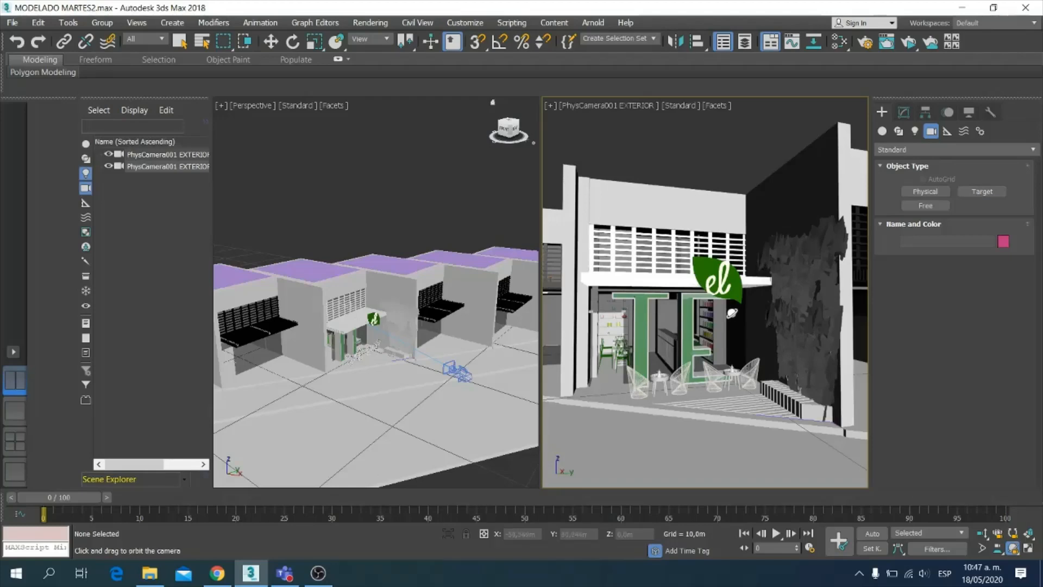
drag(732, 312, 642, 390)
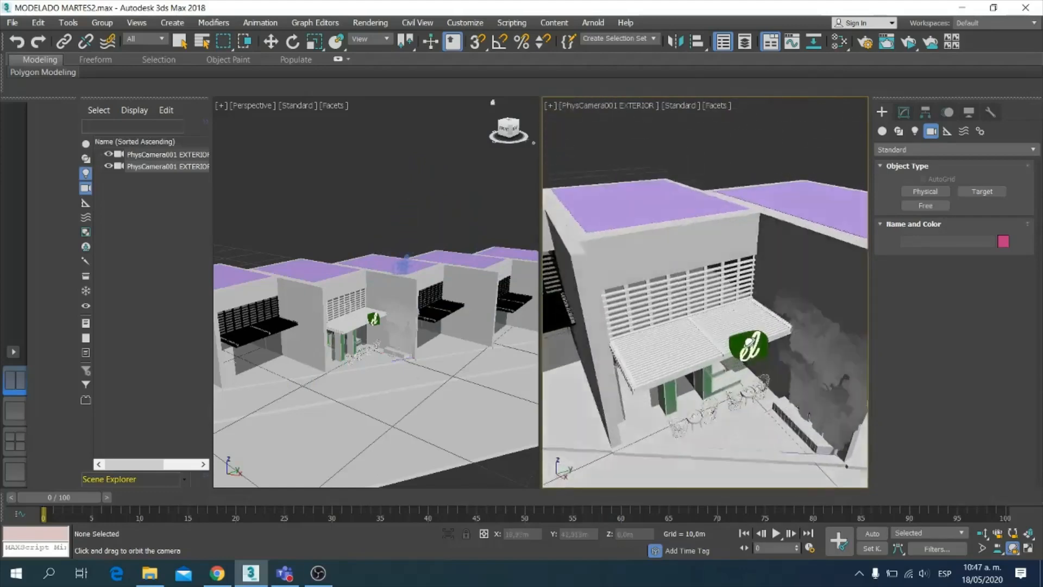
drag(764, 379, 736, 314)
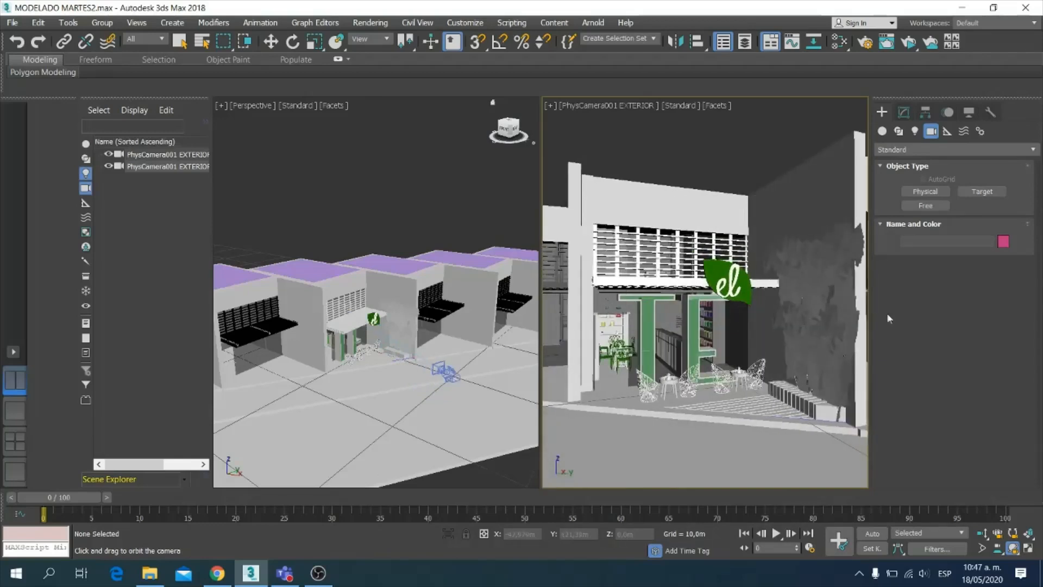
Step: Dolly the exterior camera back and forth, closing in on the storefront entrance and terrace seating
click(982, 535)
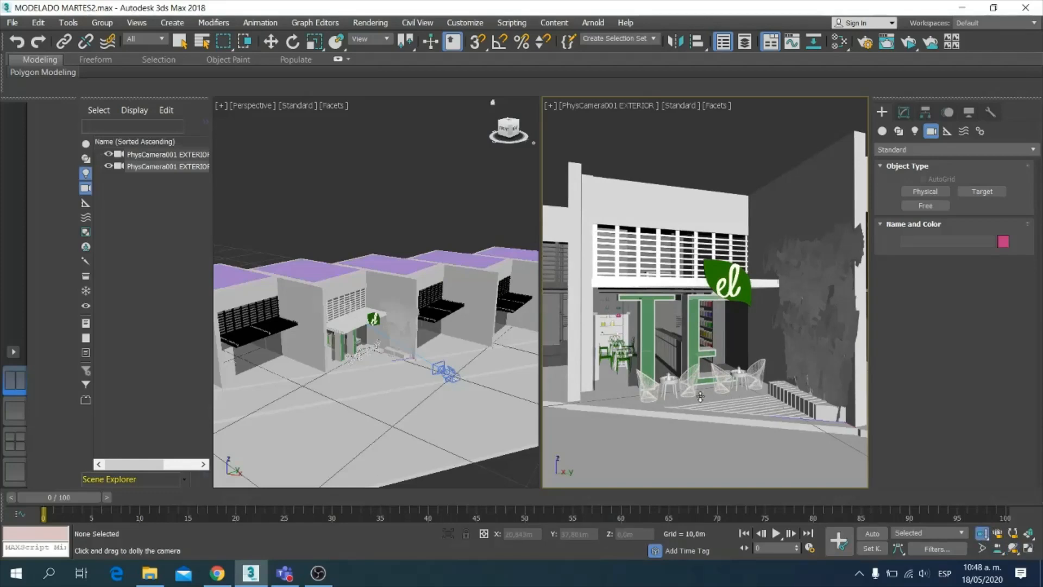
mouse_move(690, 399)
mouse_down()
mouse_move(687, 358)
mouse_move(682, 403)
mouse_move(658, 345)
mouse_move(668, 342)
mouse_move(669, 398)
mouse_move(668, 344)
mouse_move(692, 396)
mouse_up()
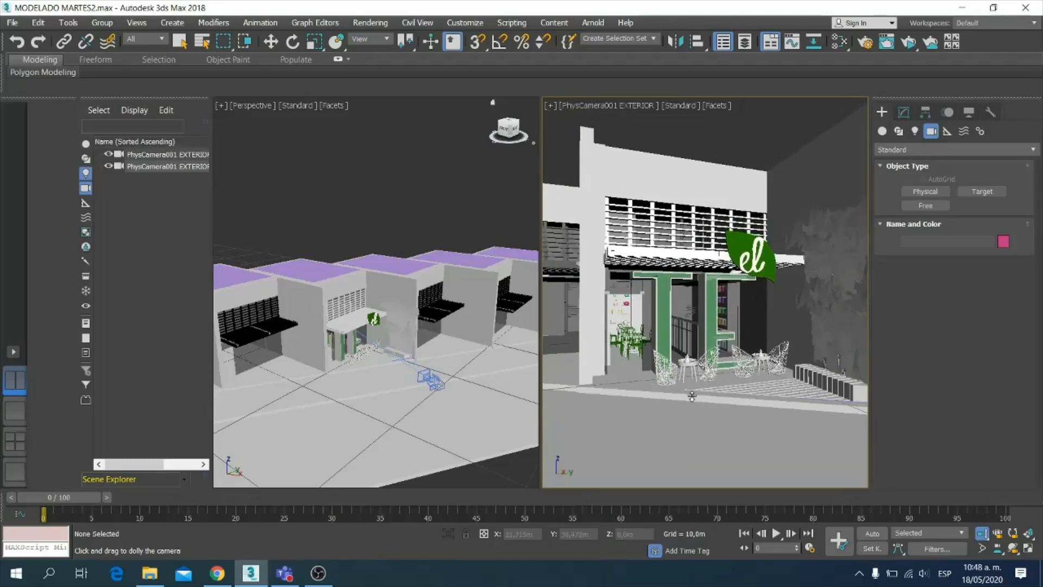
drag(791, 346, 770, 357)
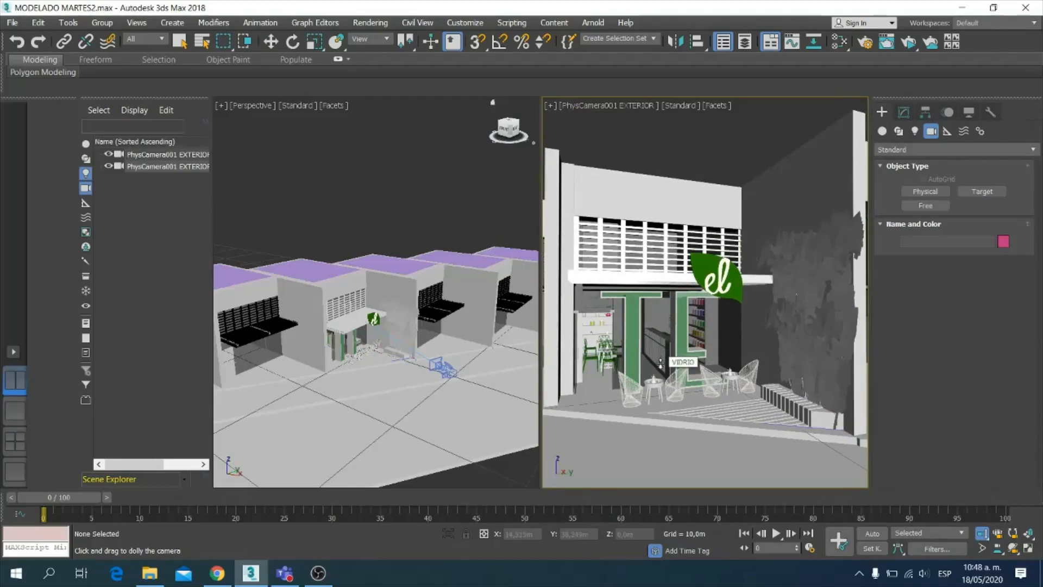
mouse_move(660, 363)
mouse_down()
mouse_move(665, 337)
mouse_move(666, 380)
mouse_up()
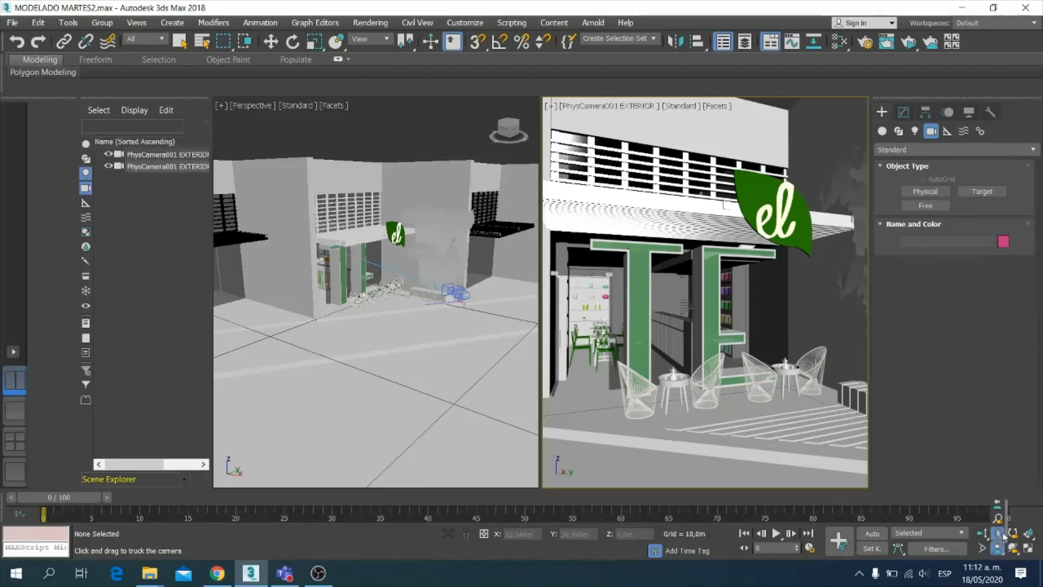
Step: Walk the exterior camera through the entrance into the dining area and turn it back toward the storefront
drag(999, 547, 998, 520)
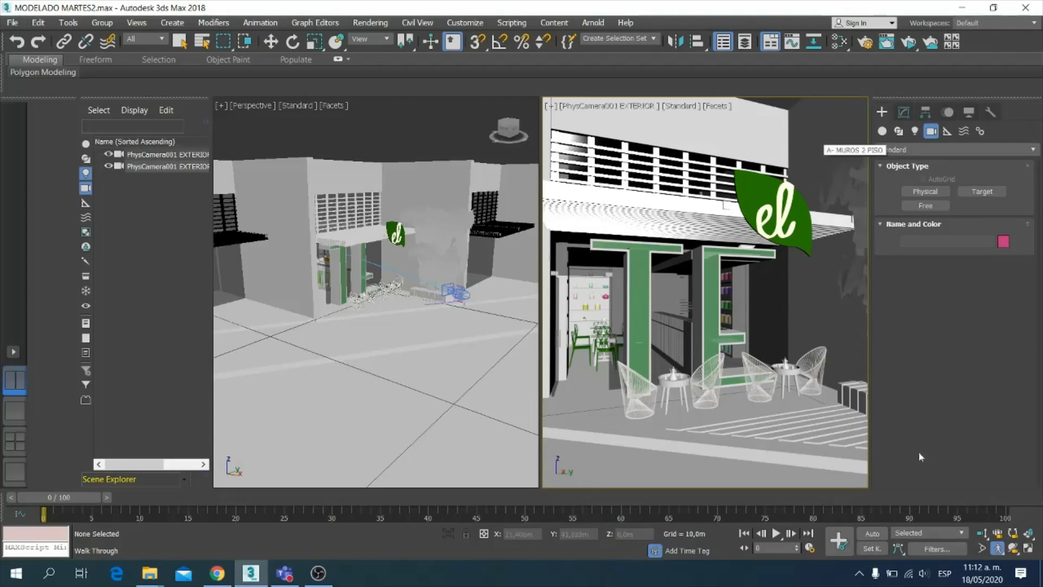
click(1002, 551)
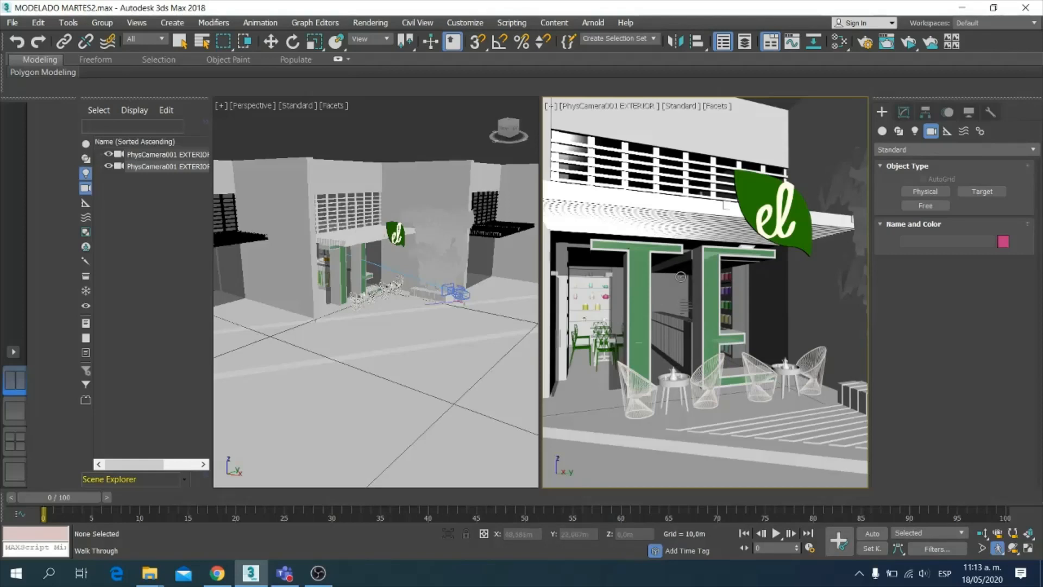
mouse_move(681, 276)
mouse_down()
mouse_move(640, 264)
mouse_move(646, 236)
mouse_move(747, 242)
mouse_move(768, 284)
mouse_move(685, 304)
mouse_move(674, 283)
mouse_move(656, 278)
mouse_move(663, 287)
mouse_up()
key(w)
key(w)
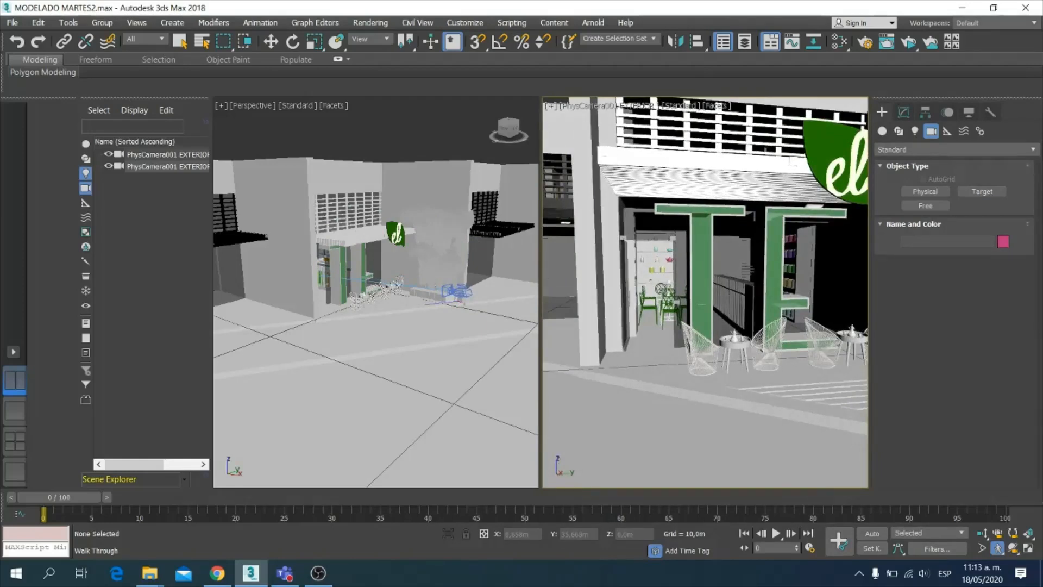
key(w)
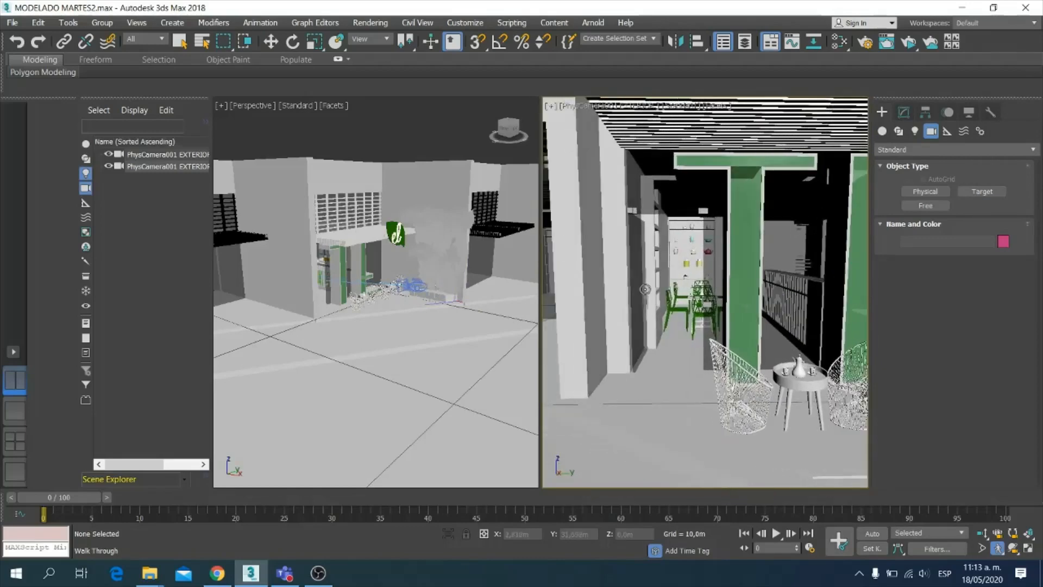
key(w)
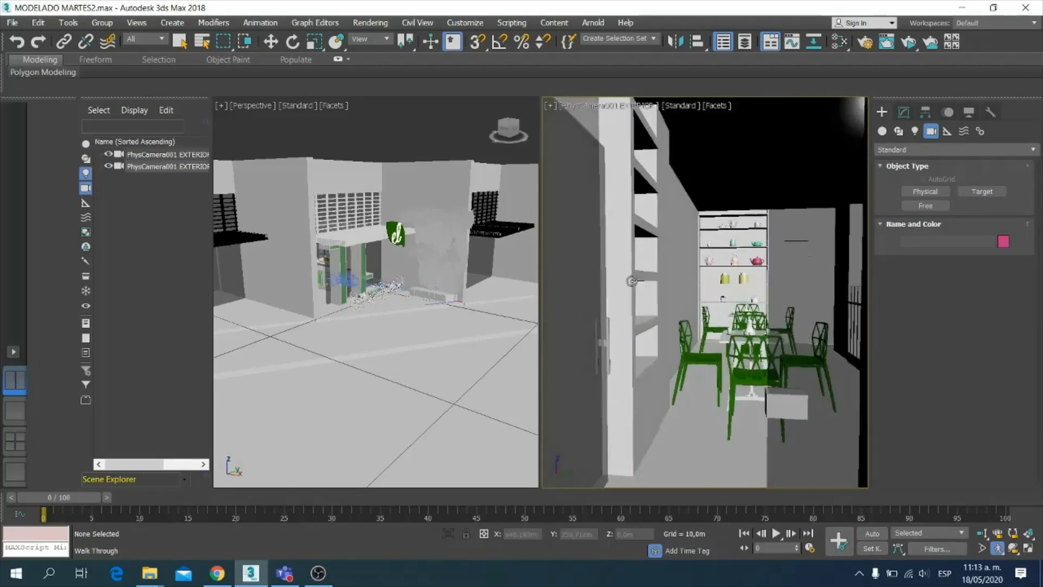
key(w)
drag(658, 277, 942, 283)
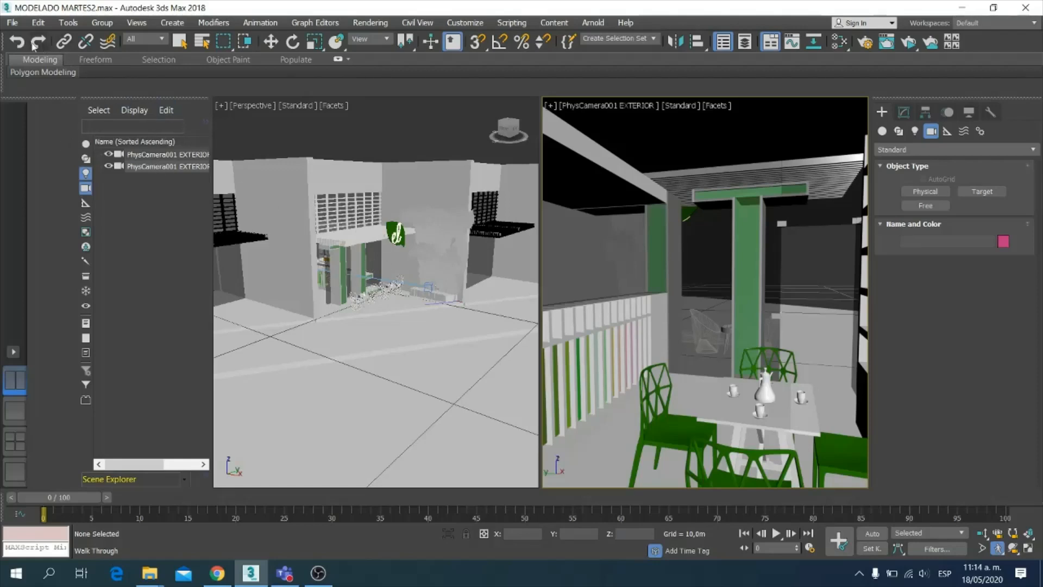
Step: Undo the walk-through moves of the exterior camera and leave Walk Through mode
click(16, 43)
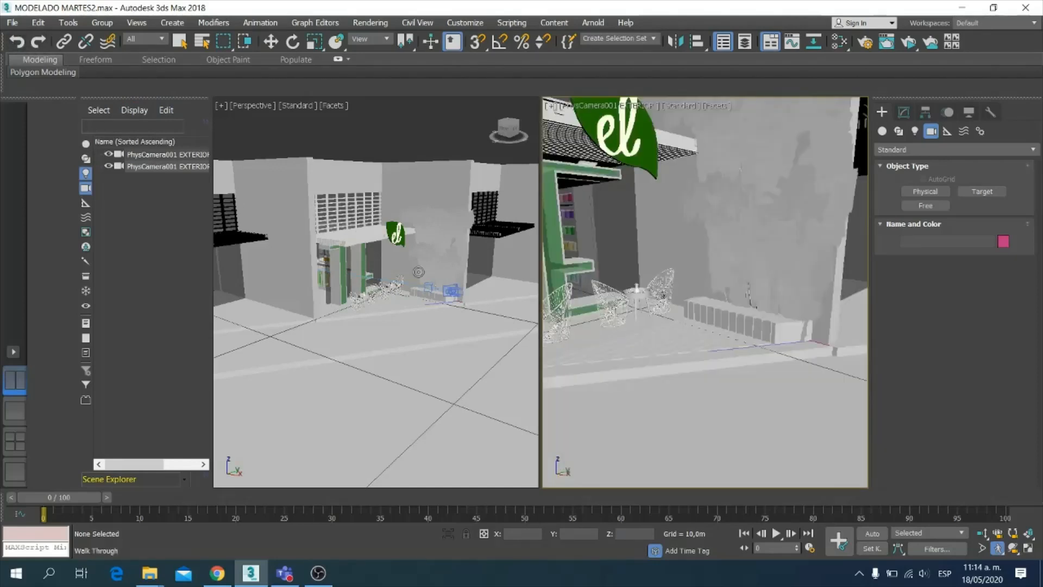
click(16, 42)
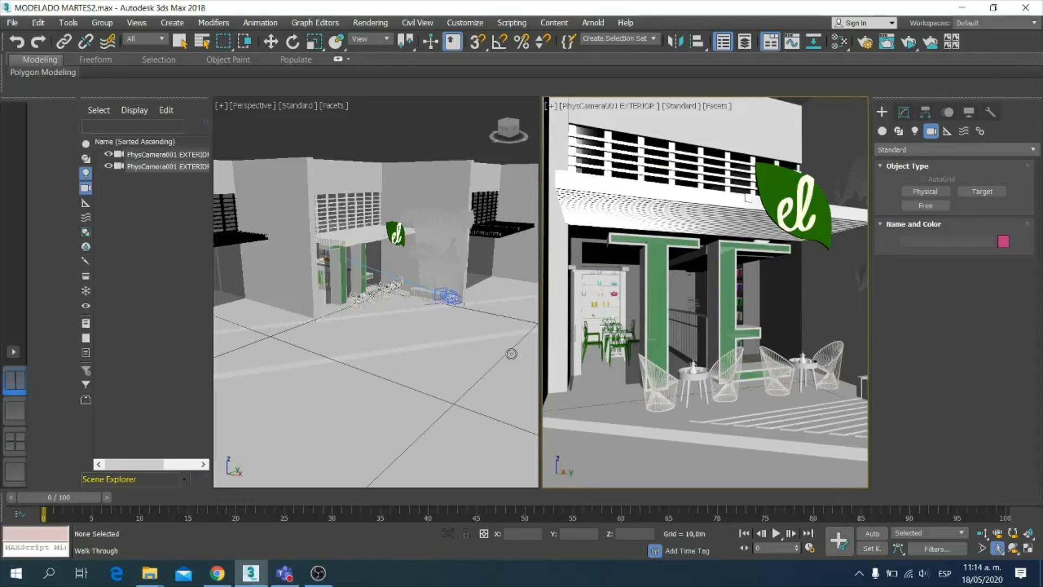
key(q)
Step: Use Walk Through in the perspective viewport to reach the dining area and look past the green tables toward the entrance
click(470, 360)
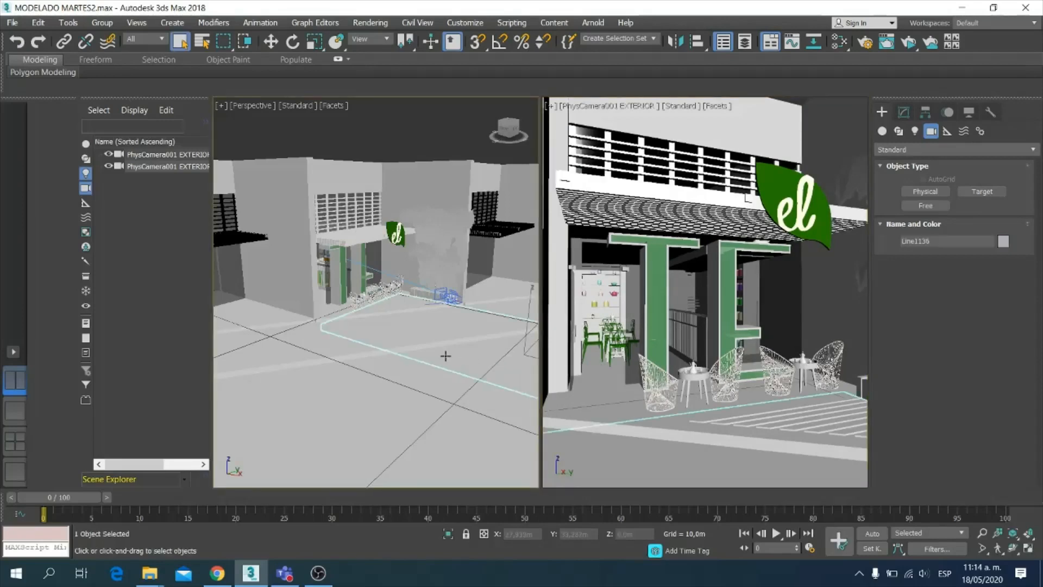
click(402, 145)
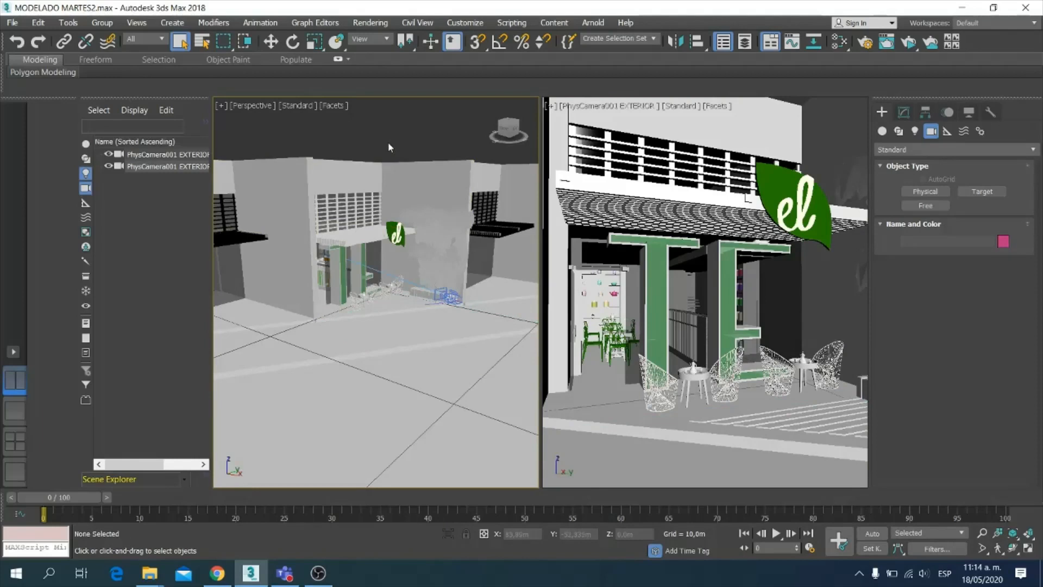
click(999, 549)
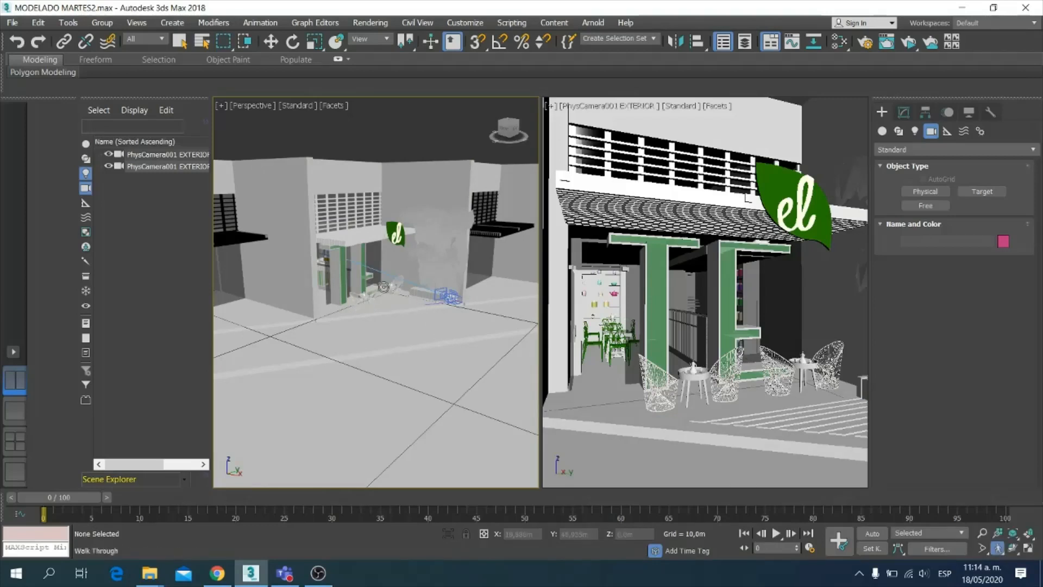
key(w)
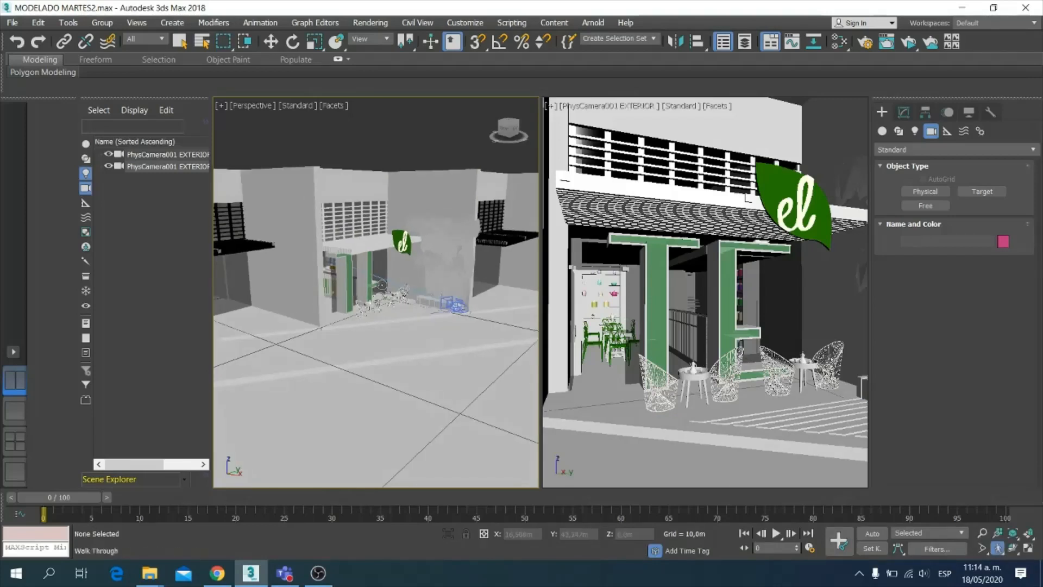
key(w)
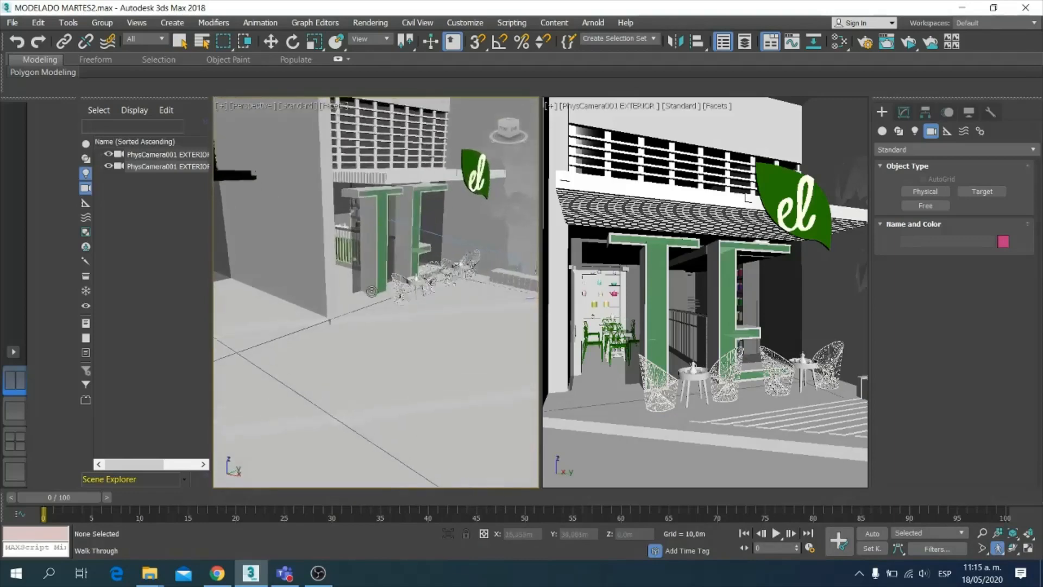
drag(372, 292, 552, 262)
key(w)
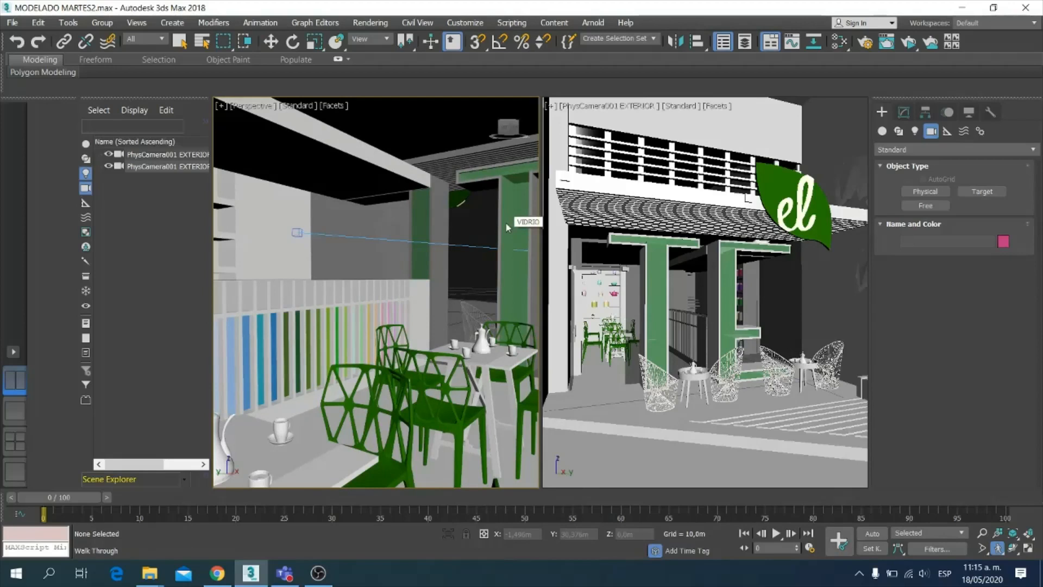
Step: Create a targeted Physical camera from the interior perspective view and rename it PhysCamera001 INTERIOR
key(ctrl+c)
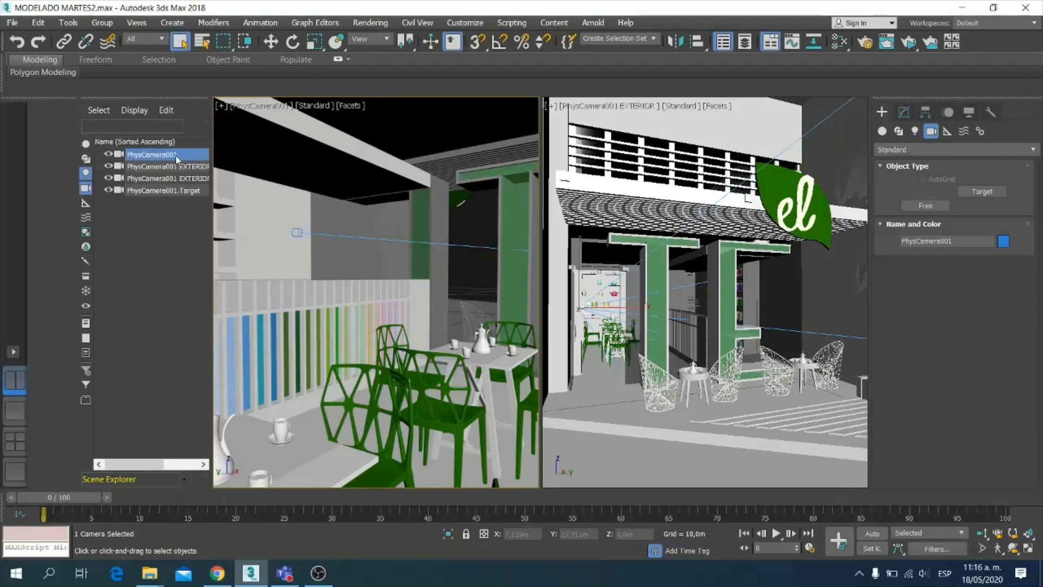
click(175, 156)
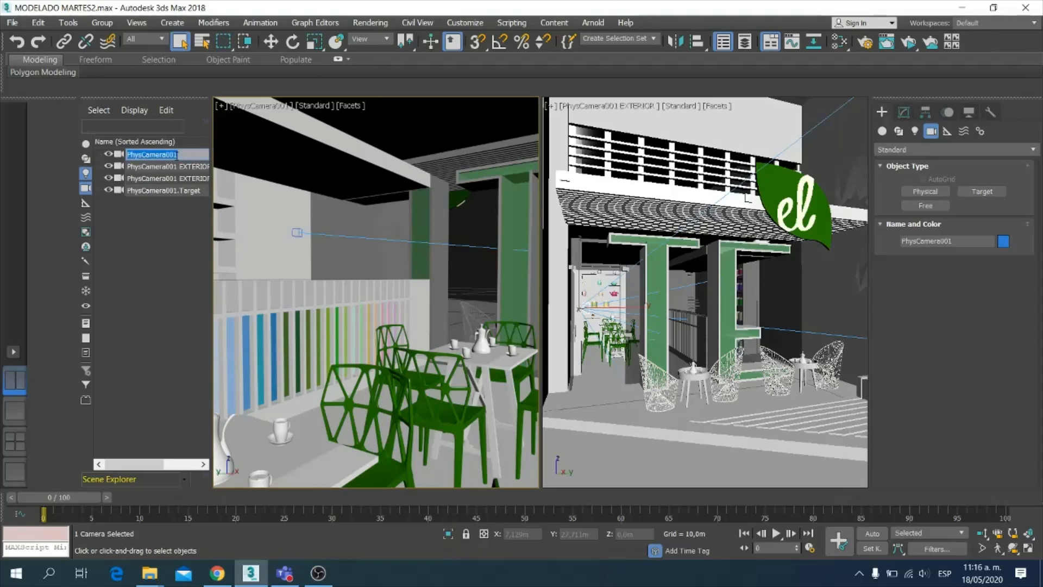
key(End)
text(INTERIOR)
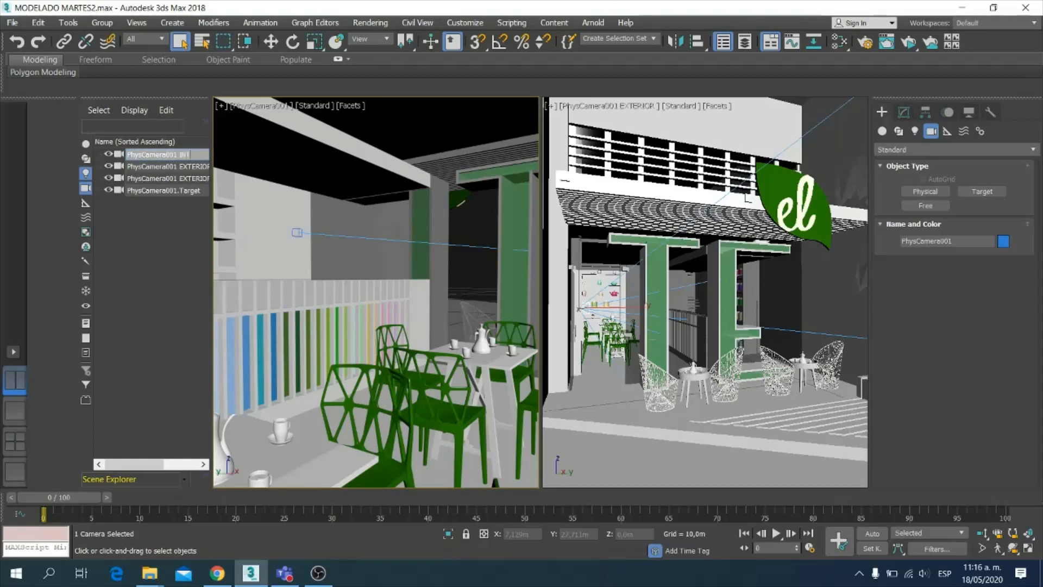
key(Return)
click(159, 256)
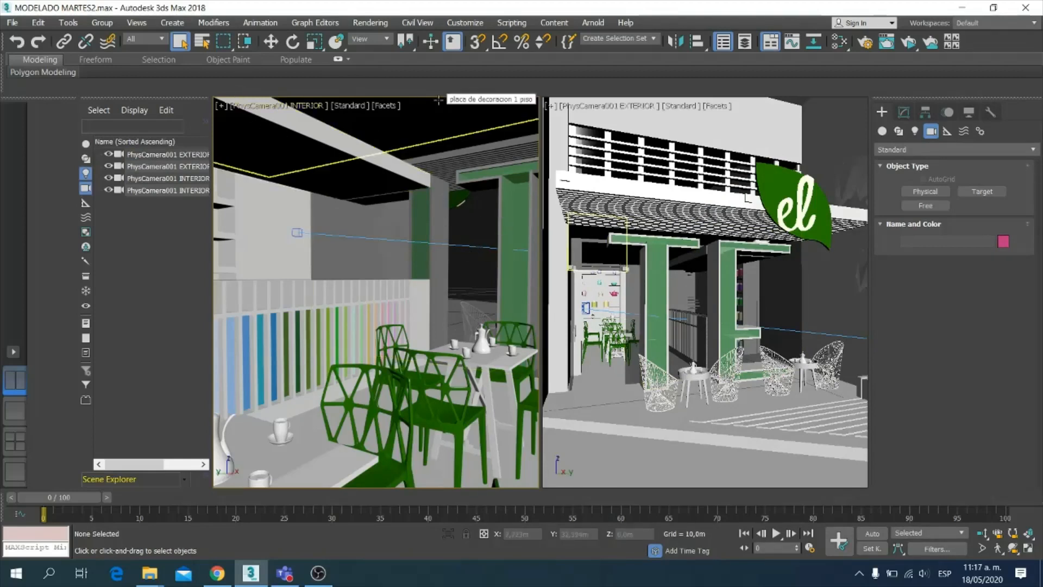
Step: Show the row of houses from the Top in the first viewport and in an elevated Perspective view in the second
key(t)
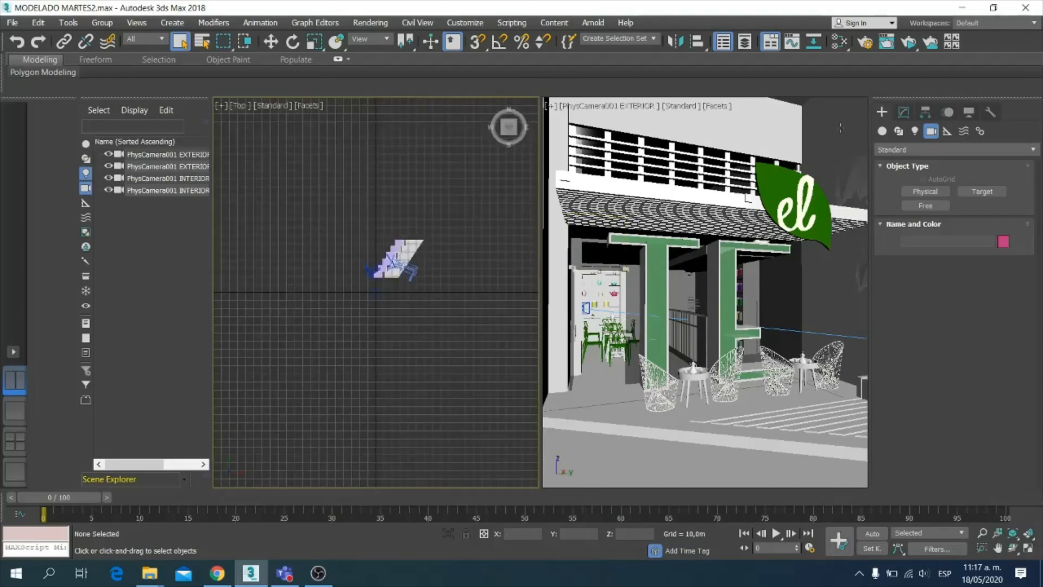
click(815, 129)
key(t)
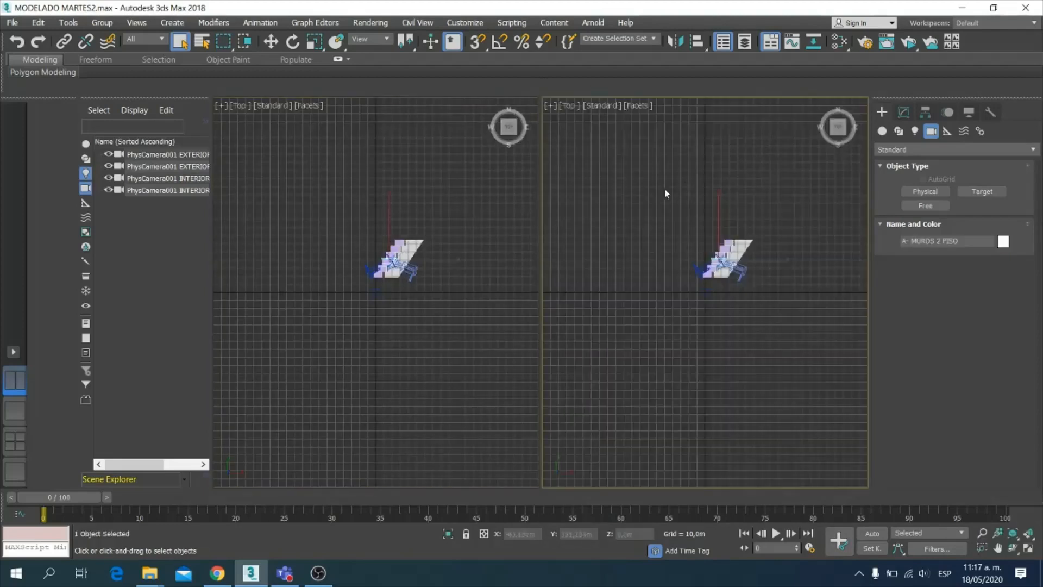
click(635, 227)
key(p)
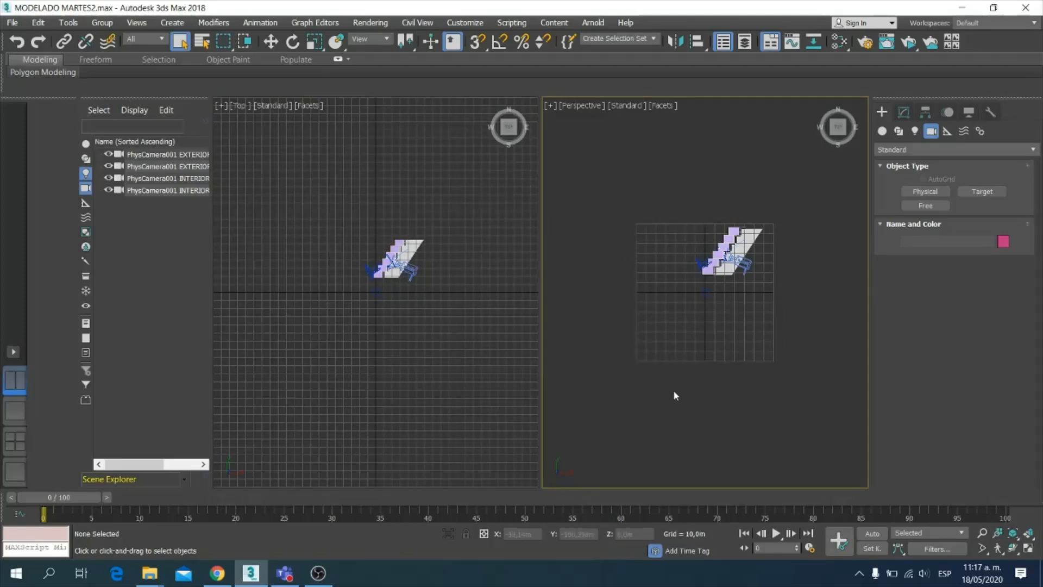
alt+middle_drag(673, 389, 713, 318)
scroll(750, 272, up, 5)
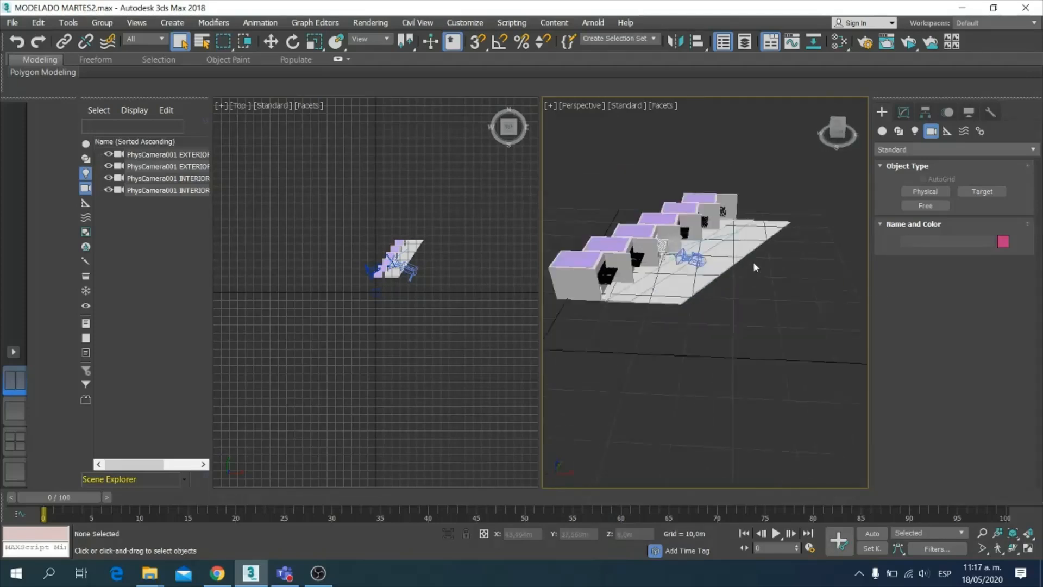
click(411, 207)
scroll(424, 239, up, 4)
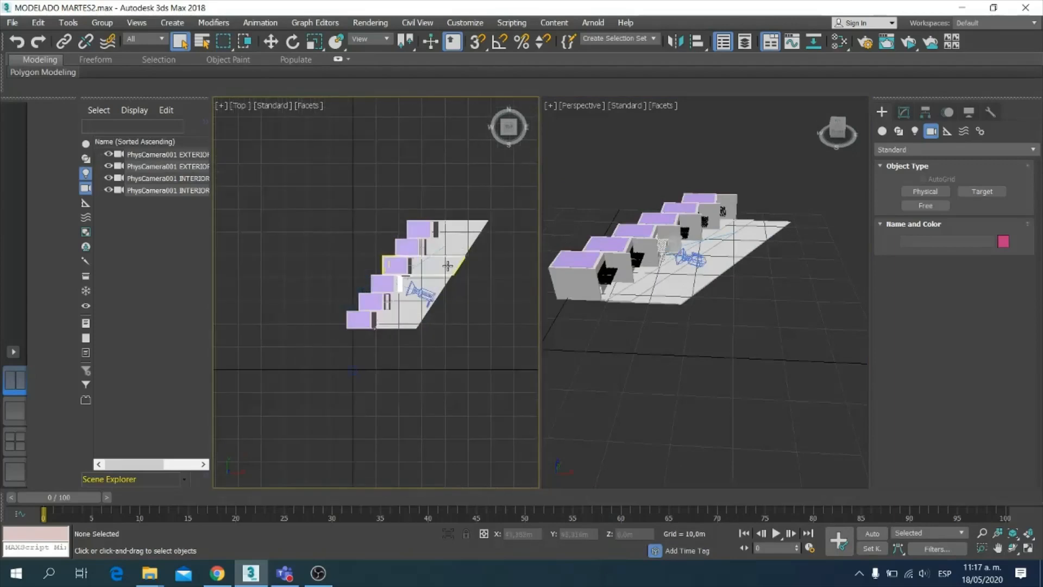
middle_drag(448, 265, 395, 264)
click(758, 428)
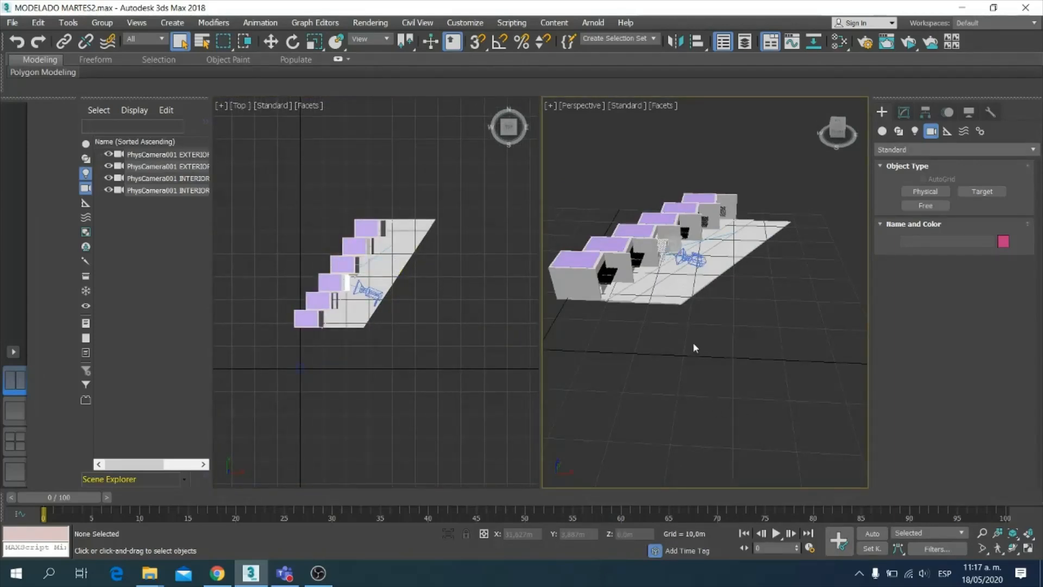
click(581, 104)
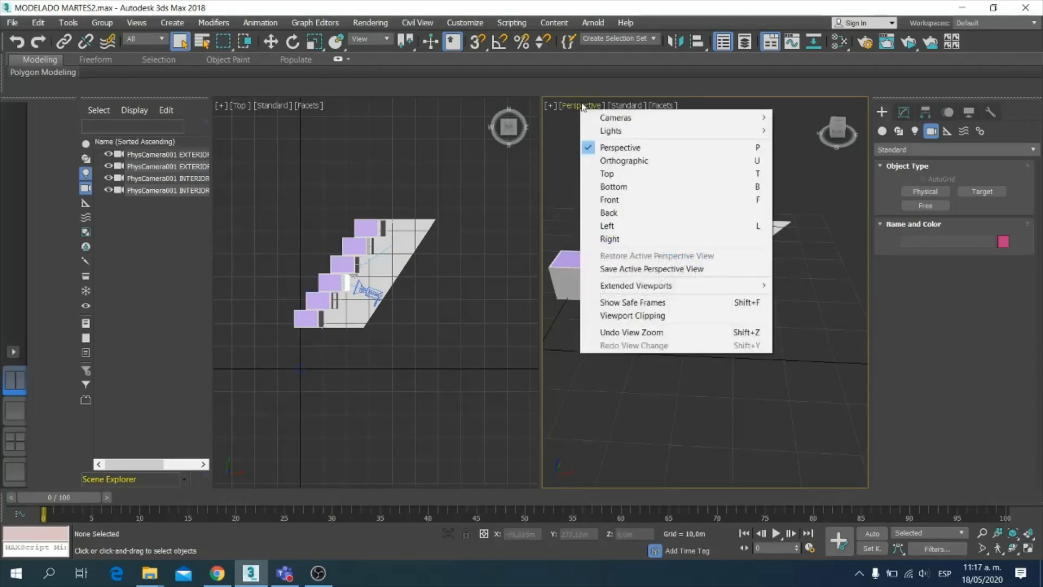
mouse_move(614, 122)
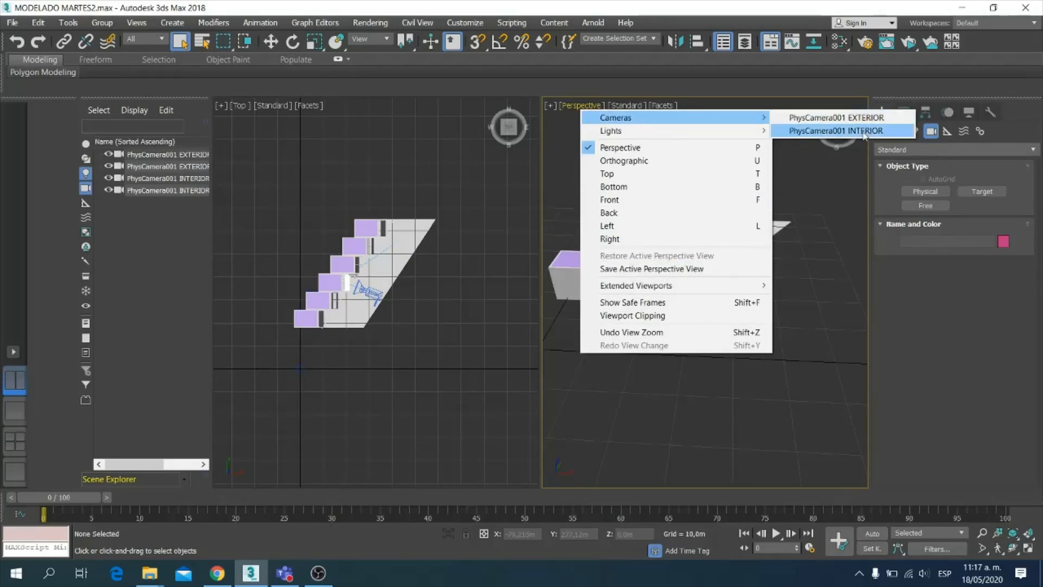
click(807, 266)
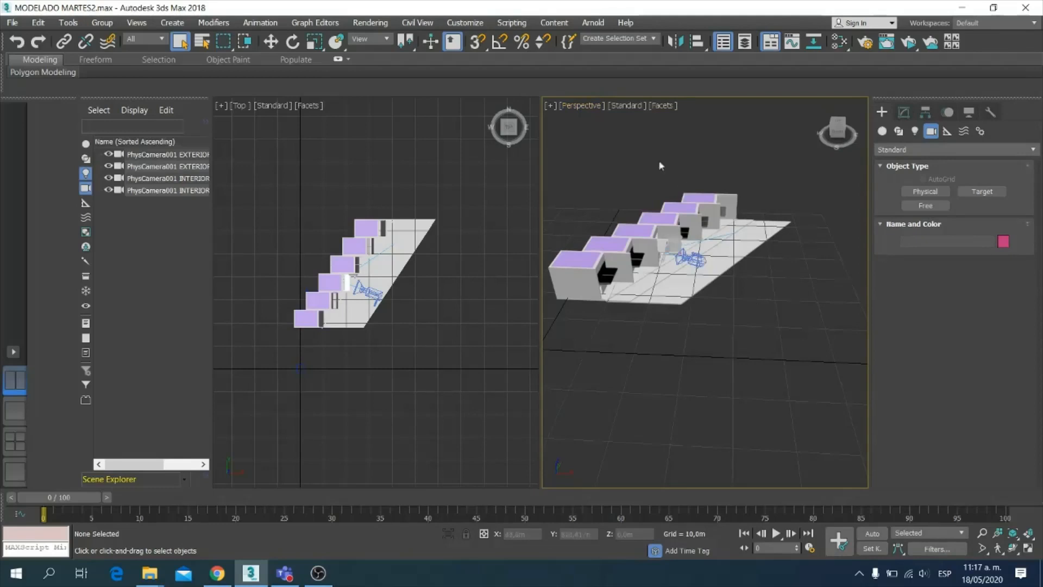
click(580, 105)
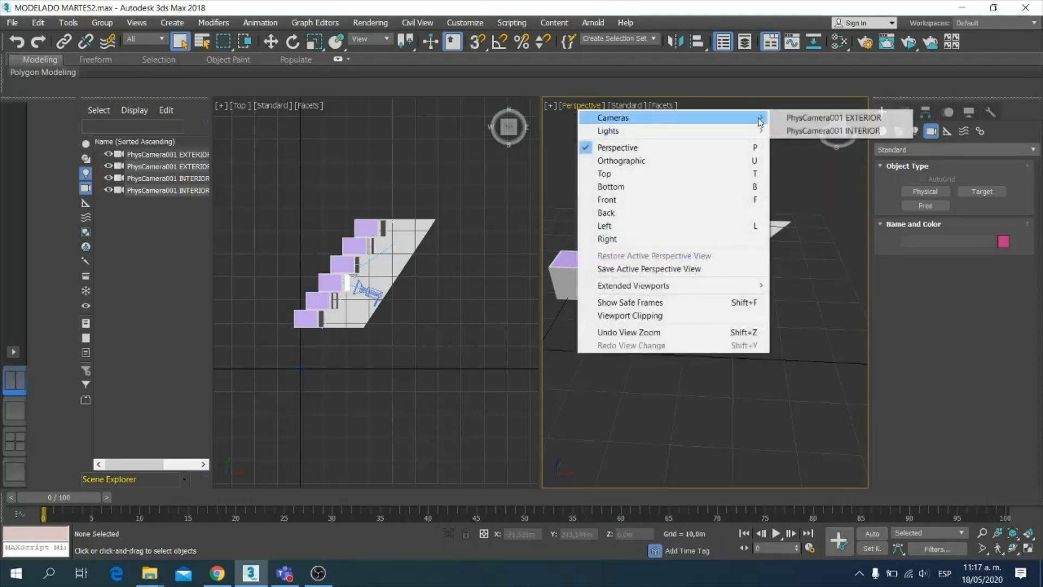
click(817, 269)
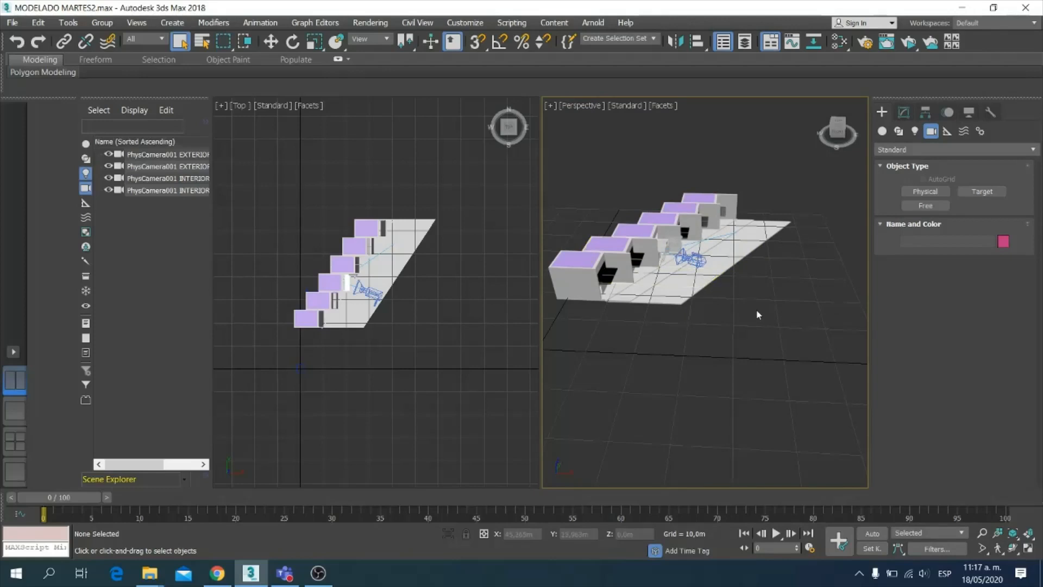
Step: Show the PhysCamera001 INTERIOR view in the second viewport and the PhysCamera001 EXTERIOR view in the first
key(c)
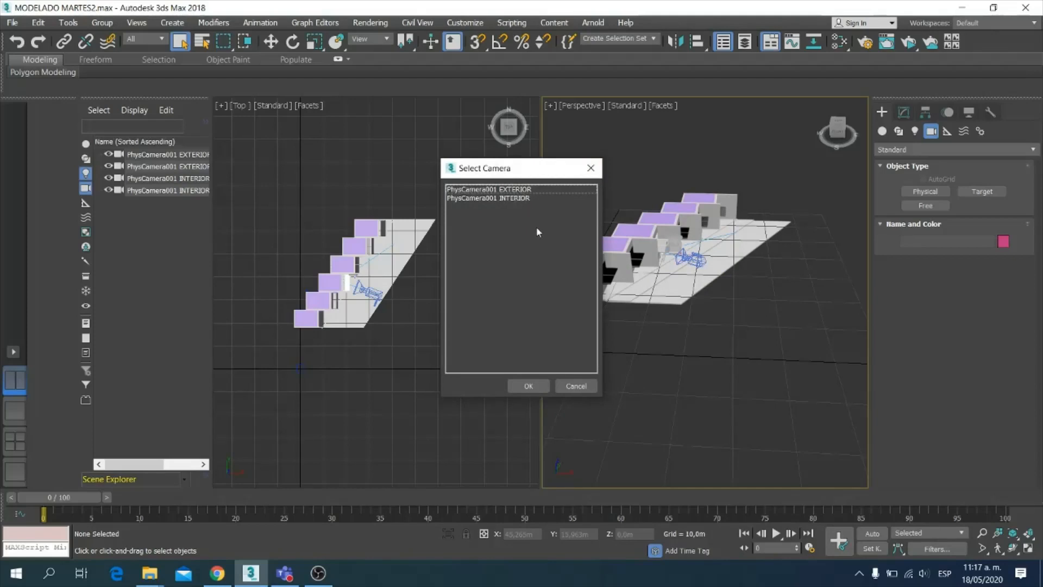
click(513, 199)
double_click(514, 199)
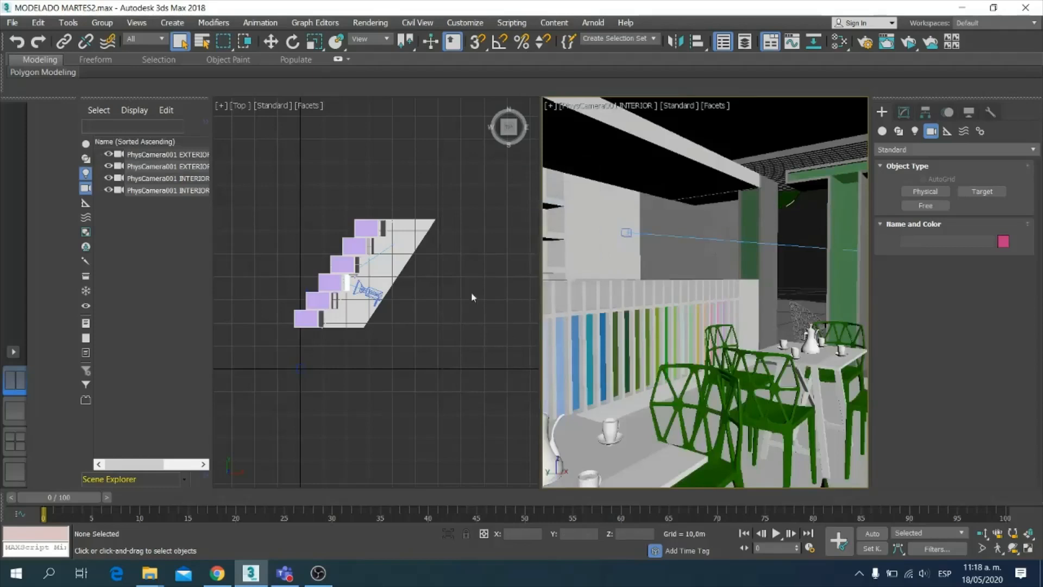
click(471, 267)
key(c)
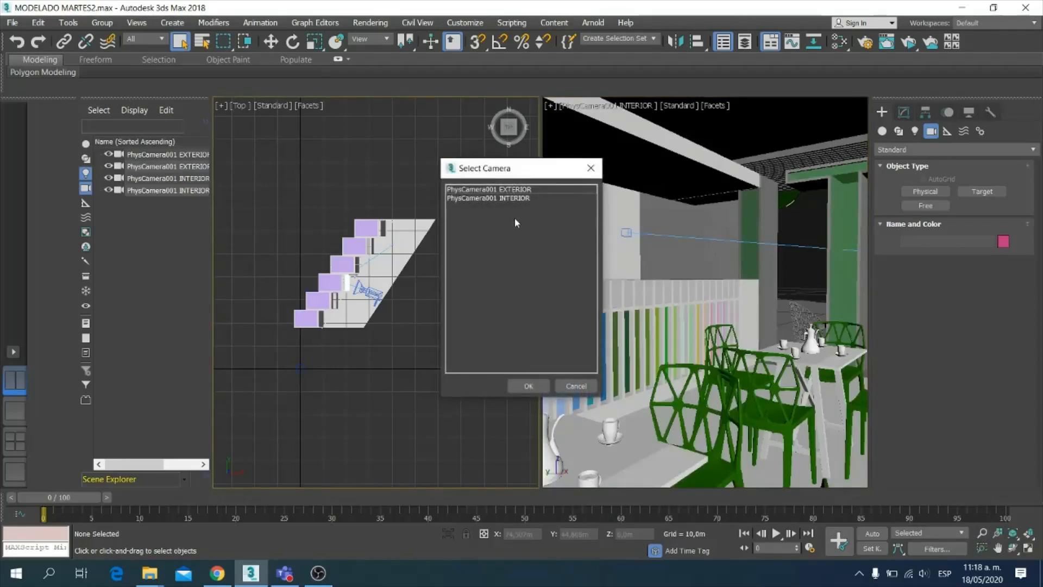
double_click(516, 189)
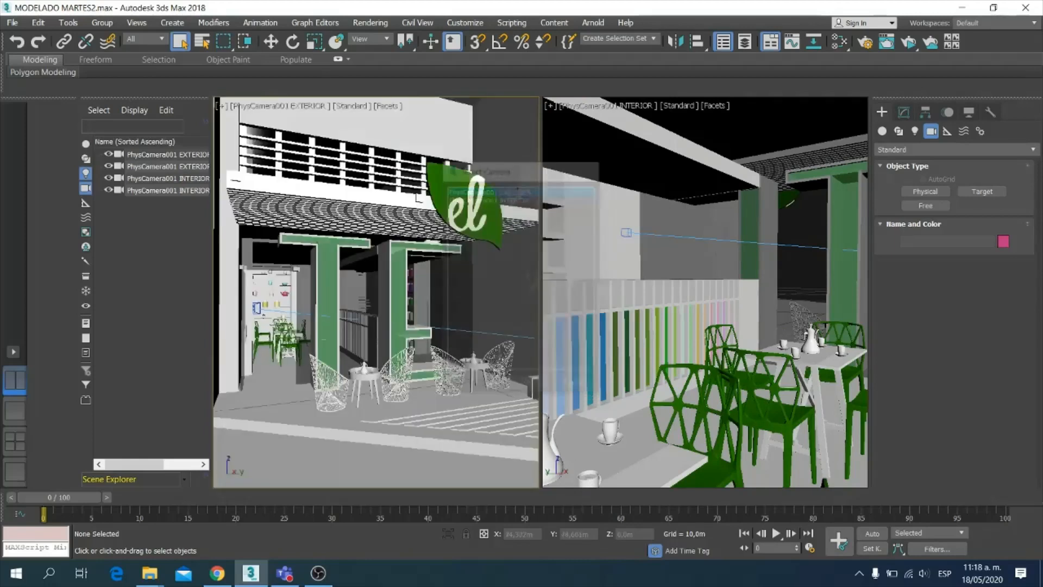
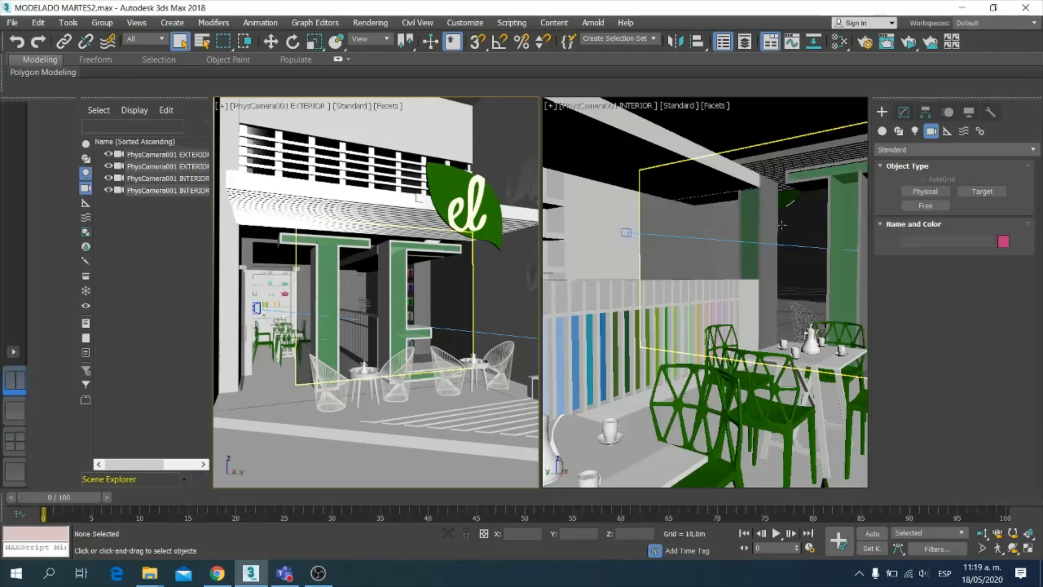
Step: Widen the Scene Explorer to read the full camera names, then select PhysCamera001 INTERIOR and display its Physical Camera lens parameters
click(788, 130)
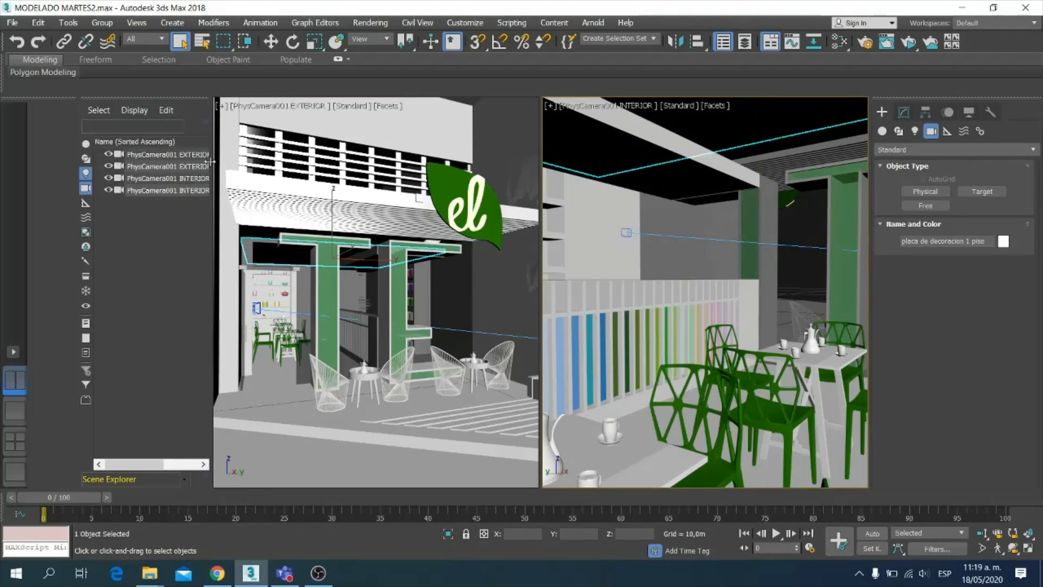
drag(209, 162, 251, 167)
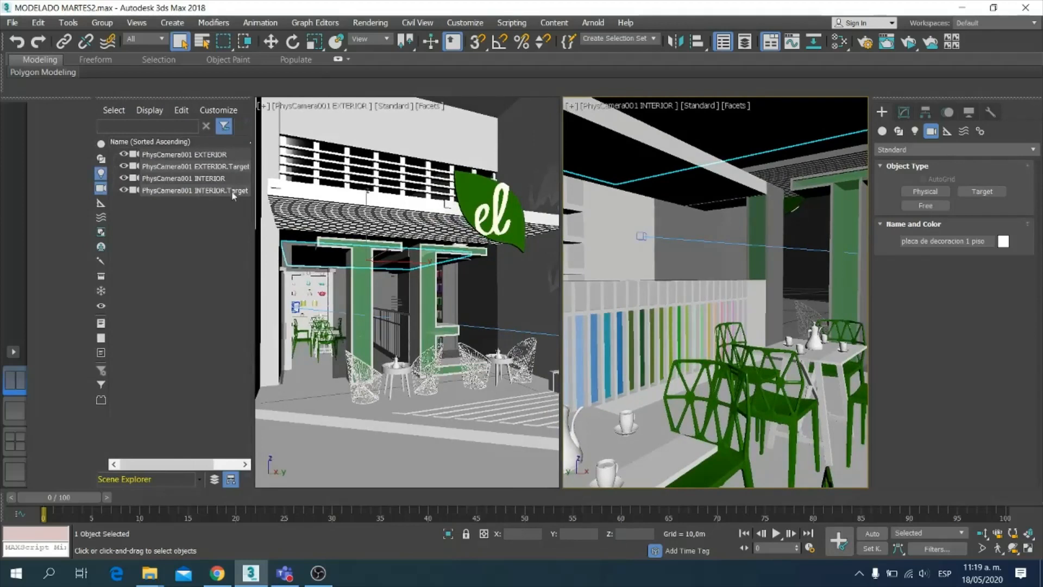
click(207, 181)
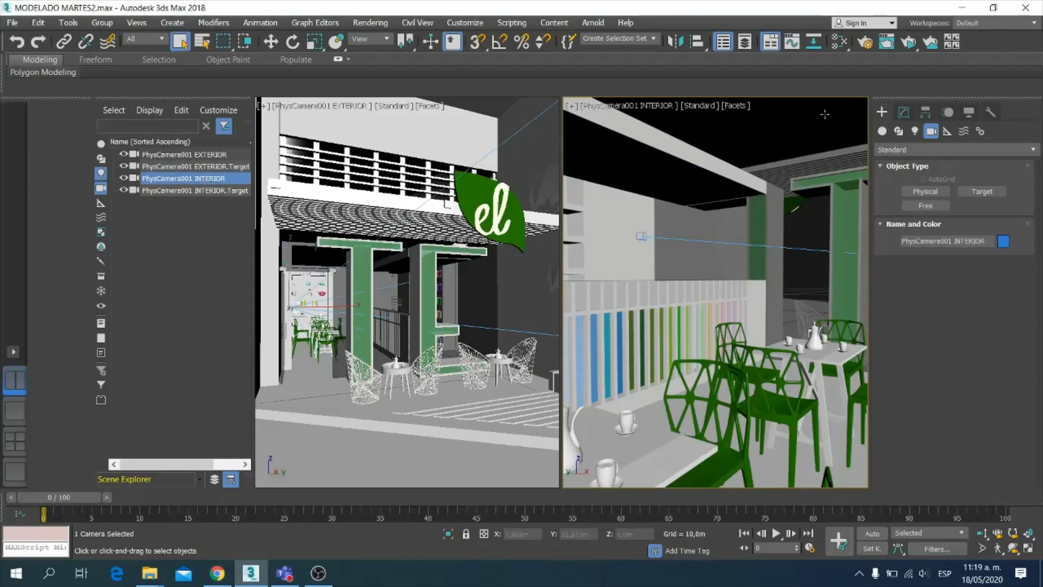
click(904, 110)
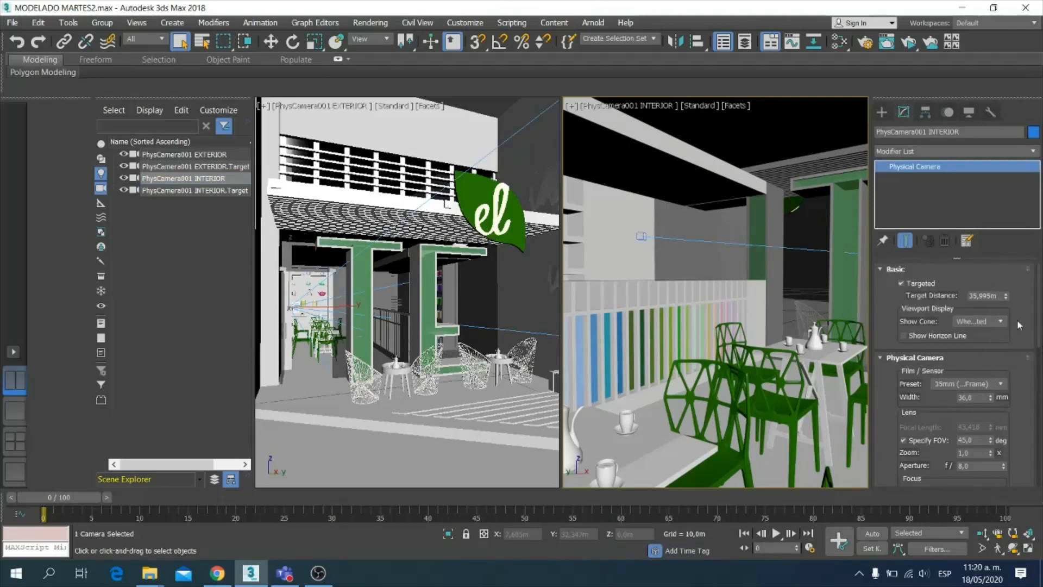
scroll(1017, 319, down, 1)
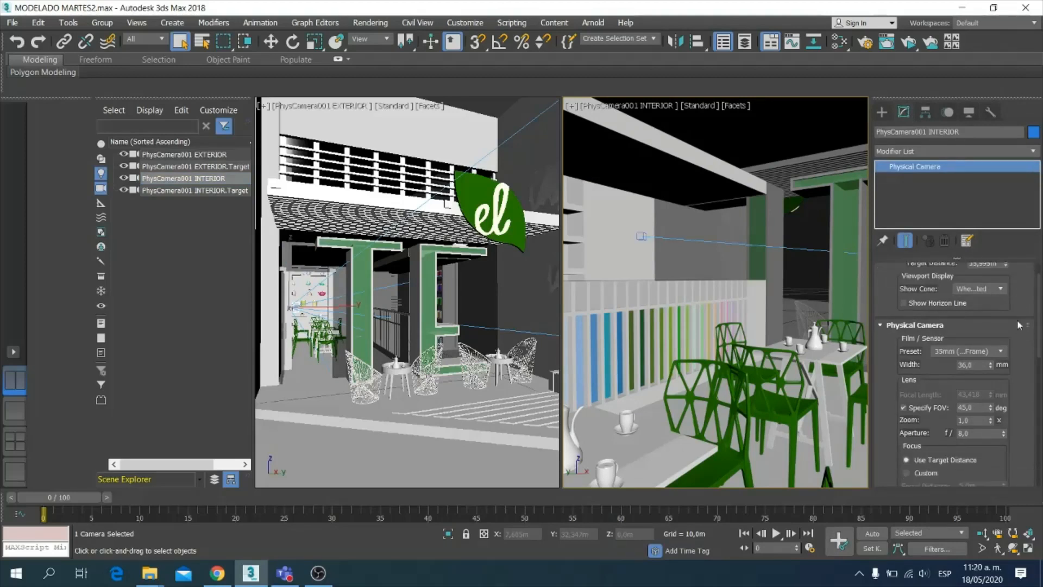
scroll(1017, 319, down, 3)
scroll(1017, 320, down, 1)
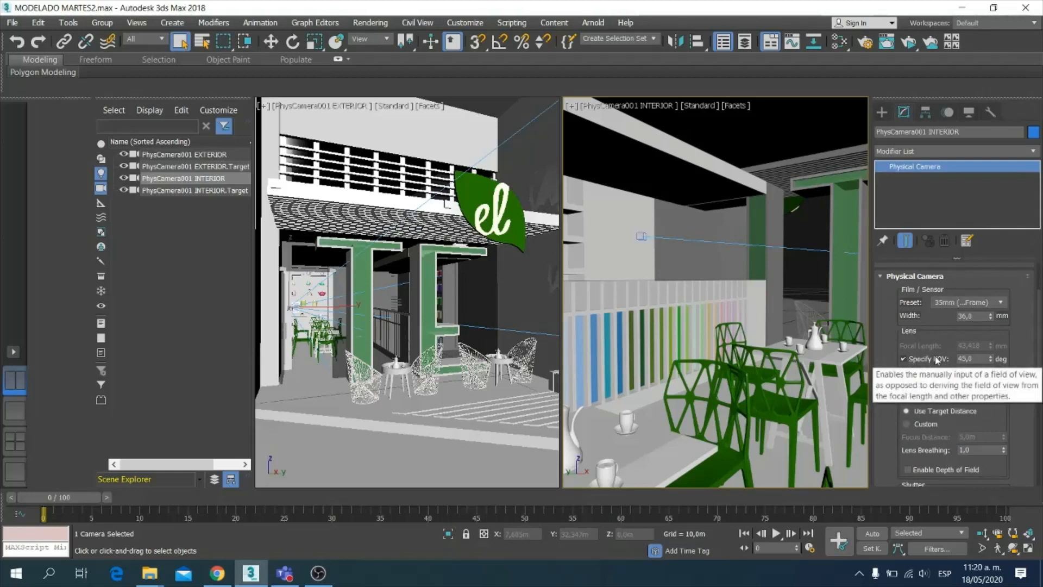
Step: Turn off Specify FOV for the interior camera and set its focal length to 20 mm
click(904, 358)
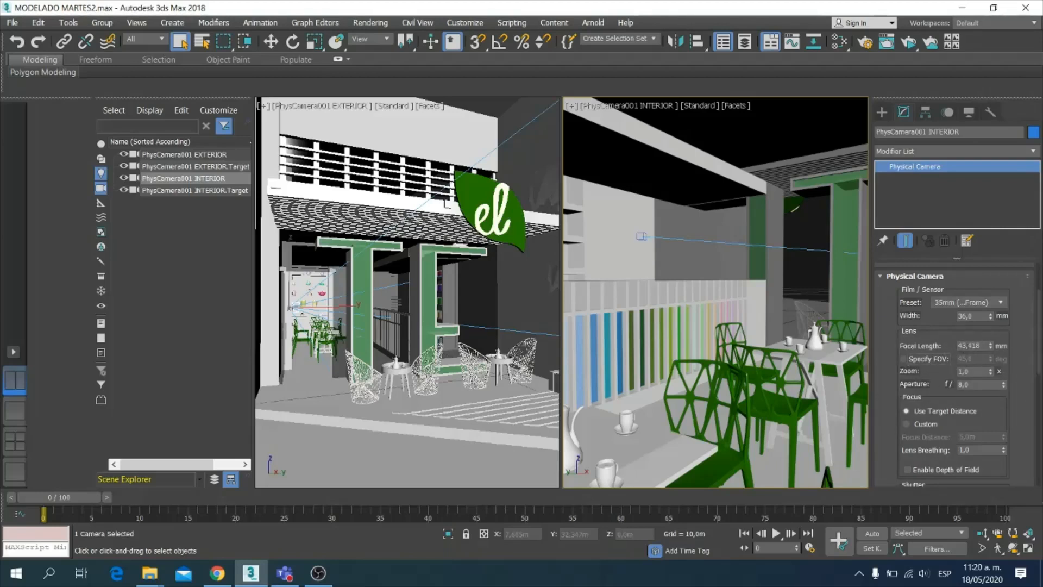
click(983, 345)
text(20)
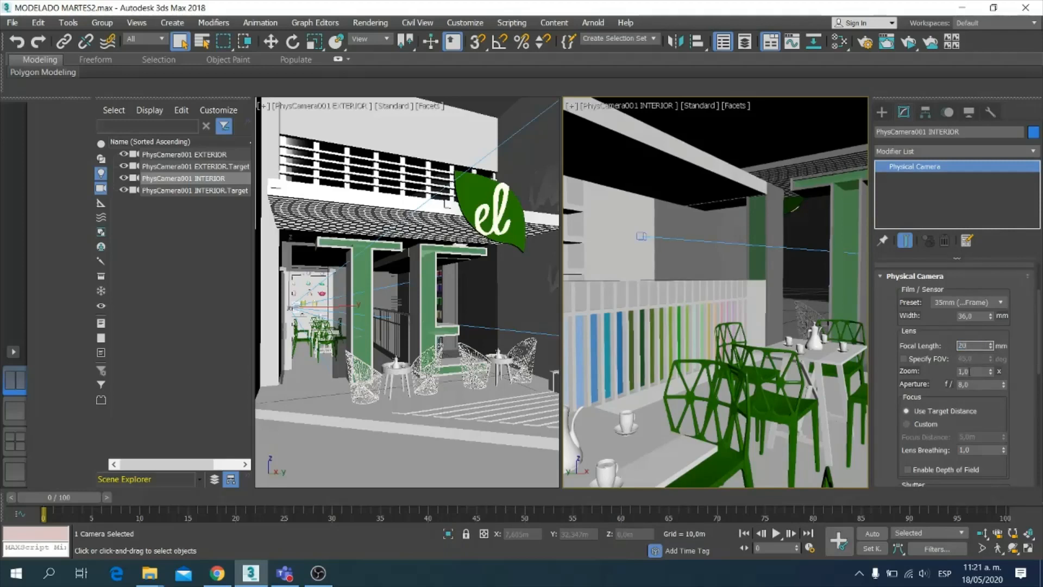
click(968, 371)
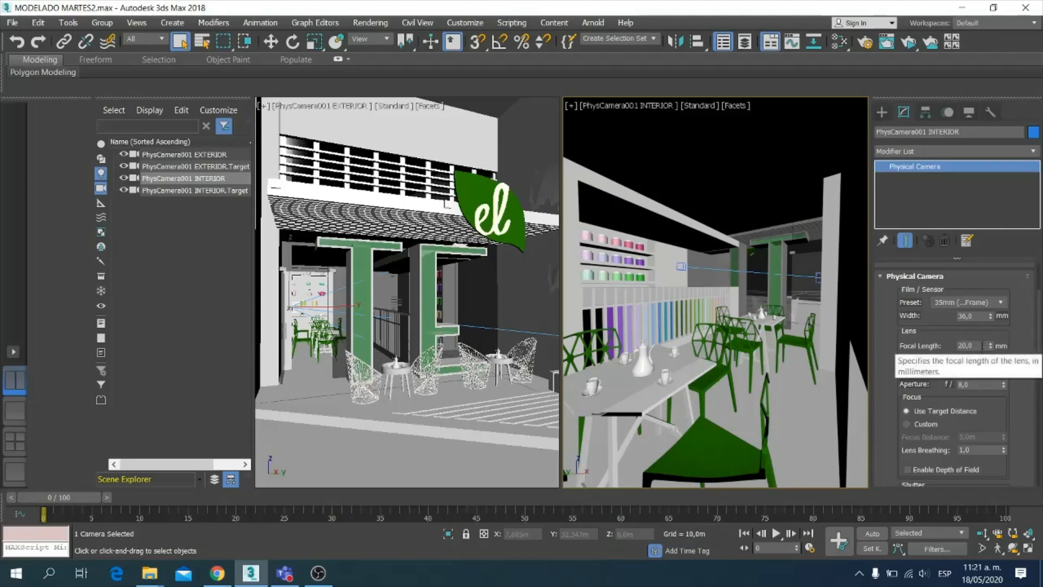
Step: Try focal lengths of 25 mm and 35 mm on the interior camera
click(976, 346)
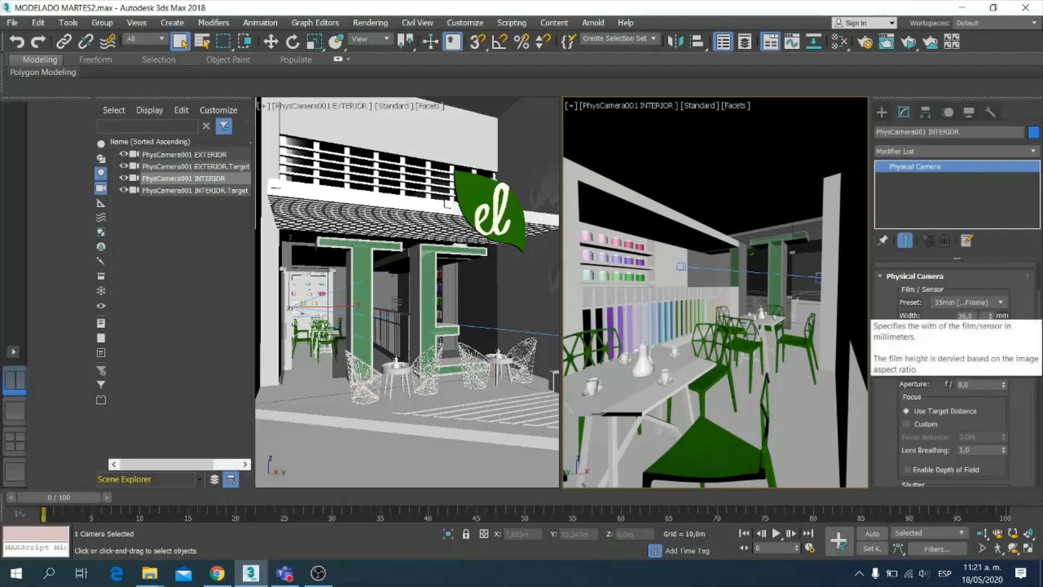
click(980, 315)
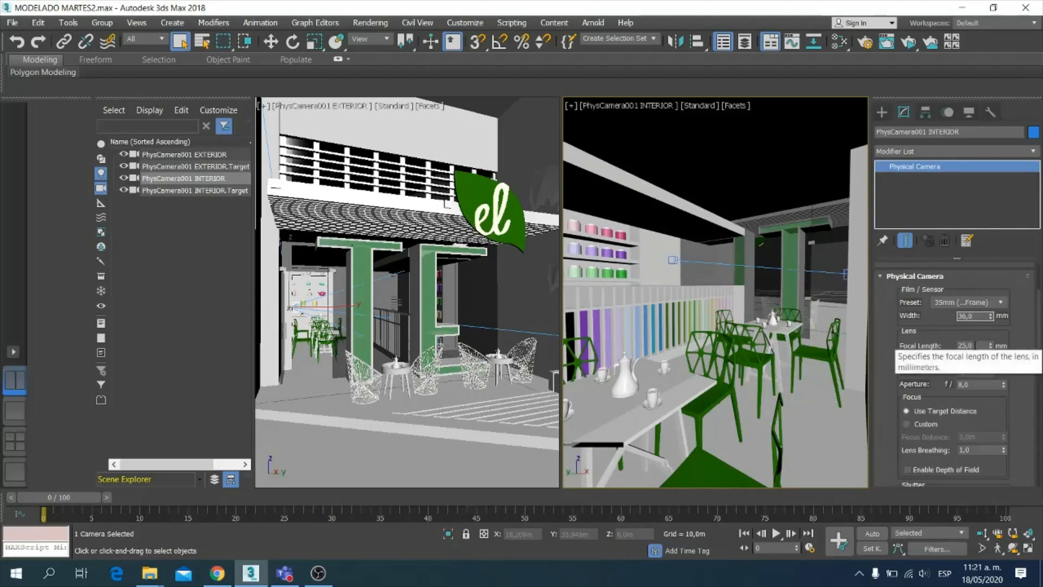
key(Tab)
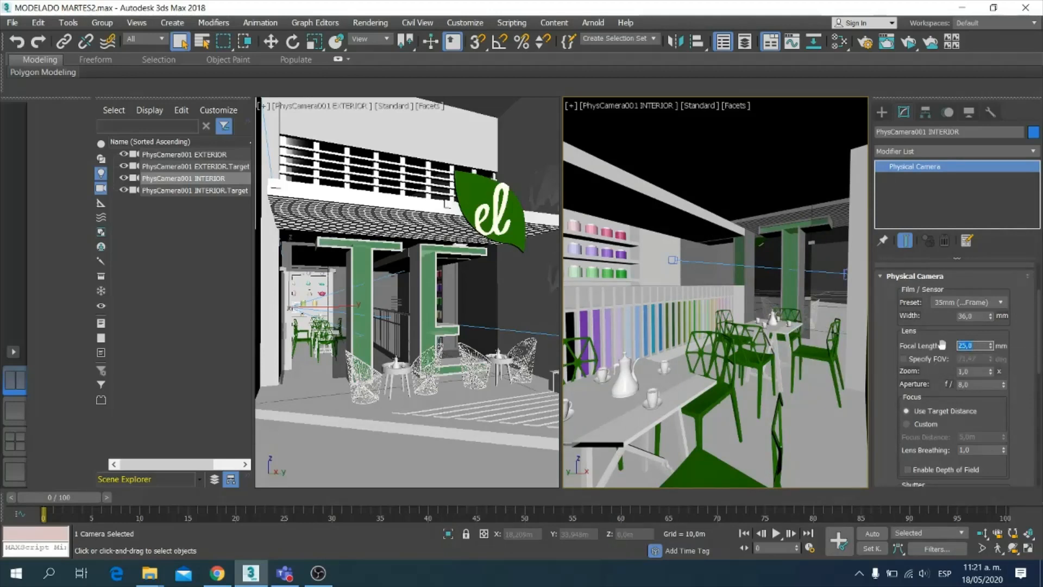
text(35)
click(978, 372)
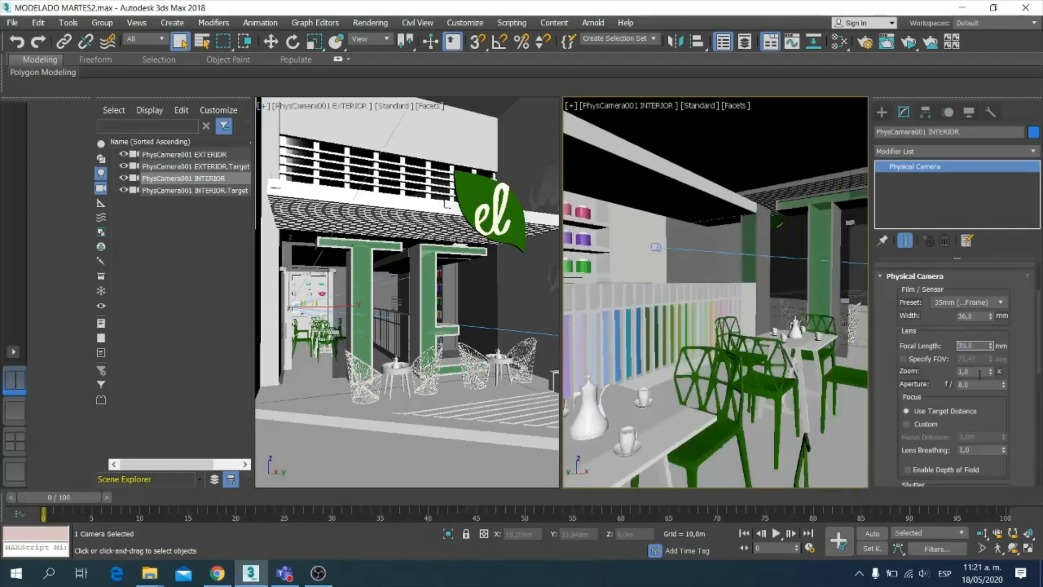
Step: Set the interior camera's focal length to 60 mm
click(982, 345)
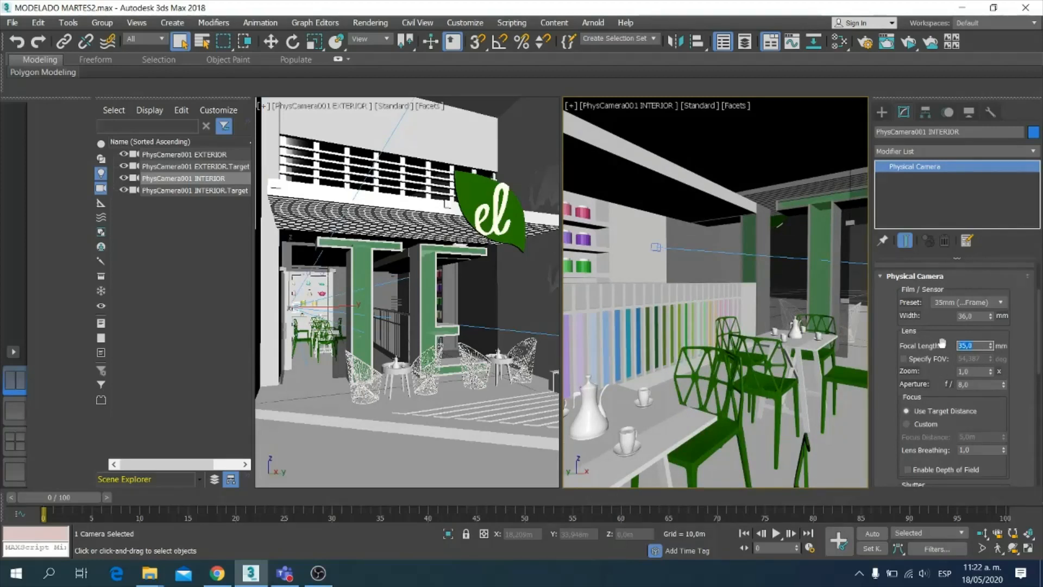
text(60)
key(Return)
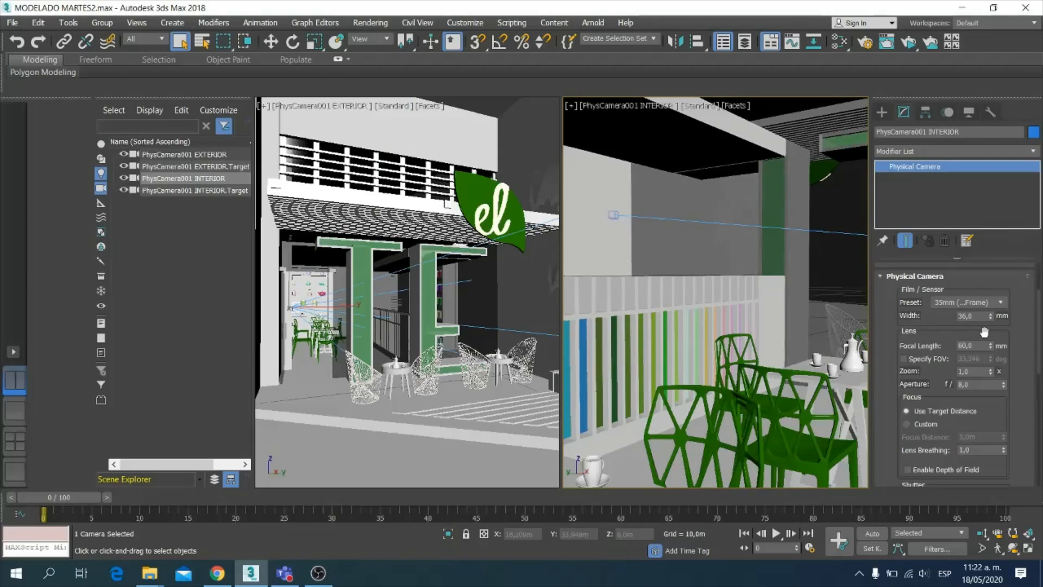
key(shift+f)
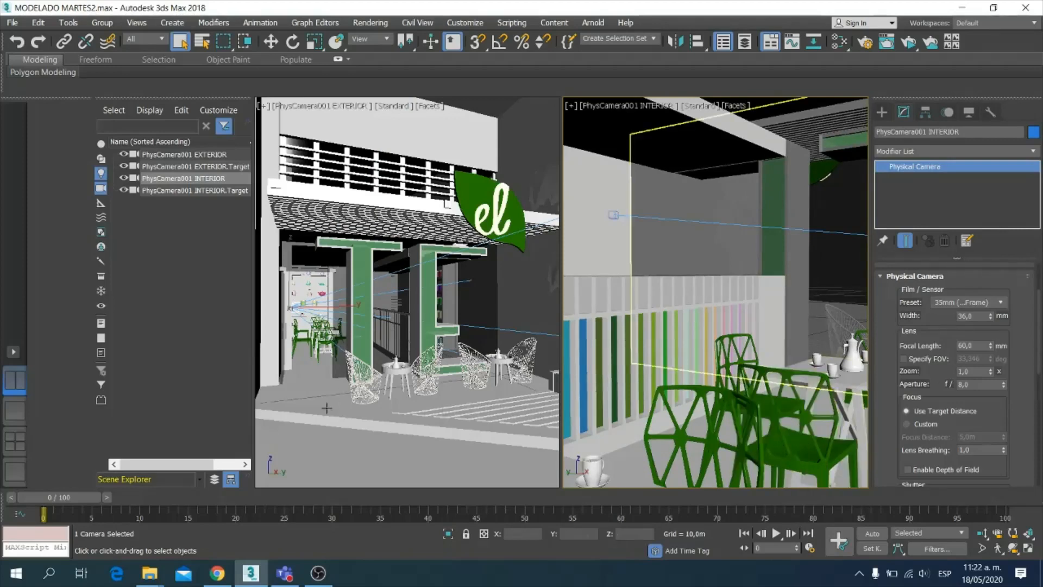
Step: Switch the first viewport to the Top view of the storefront and display it with Wireframe Override
click(321, 439)
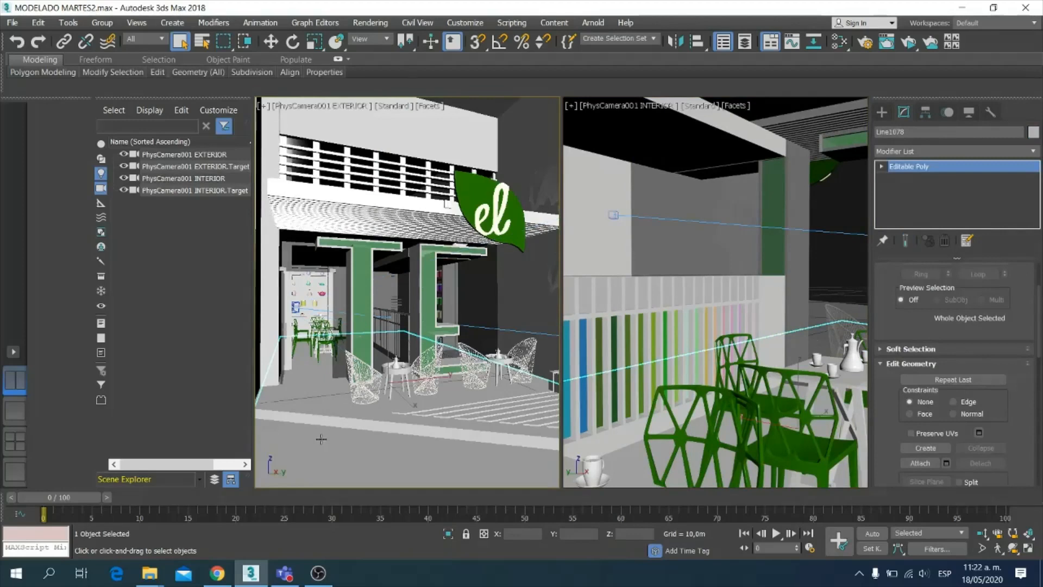
key(t)
scroll(383, 278, up, 5)
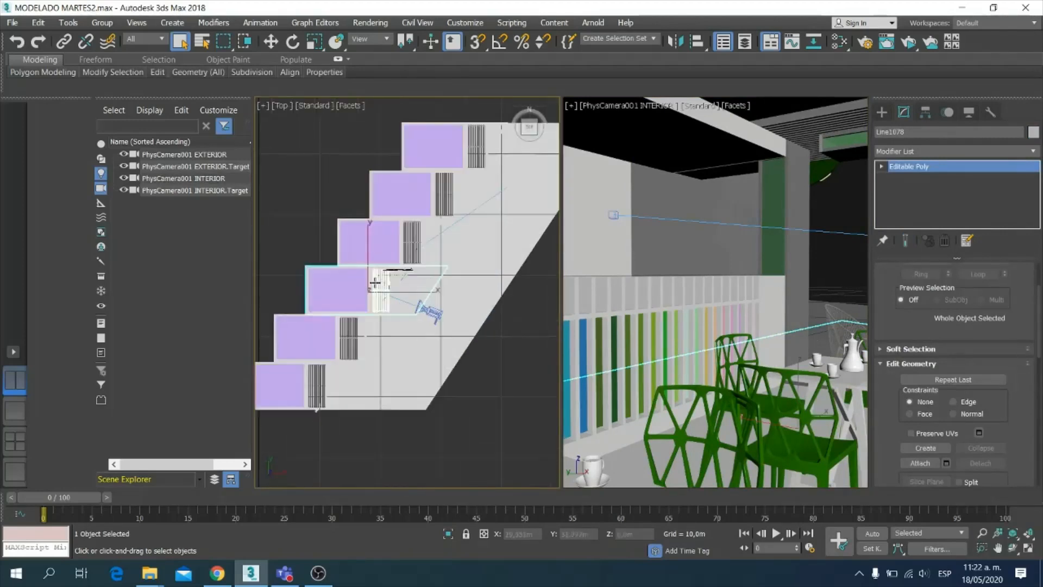
scroll(372, 302, up, 2)
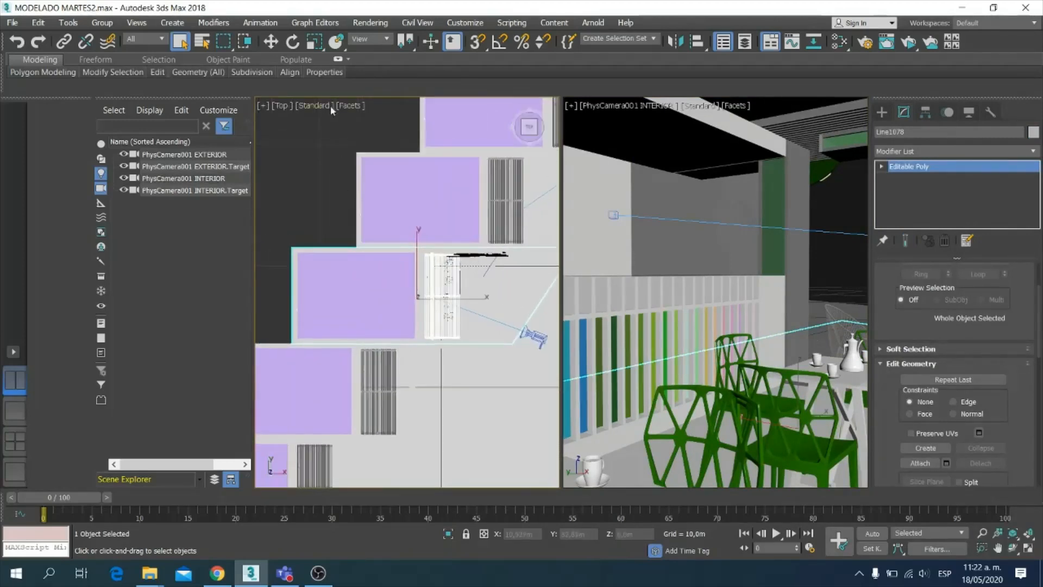
click(356, 112)
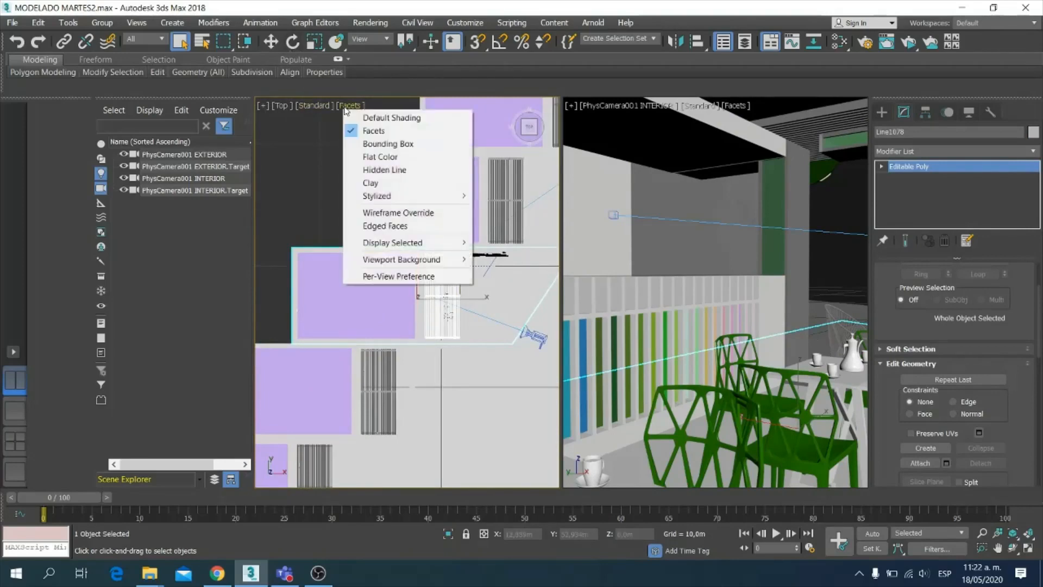
click(402, 213)
scroll(362, 331, down, 5)
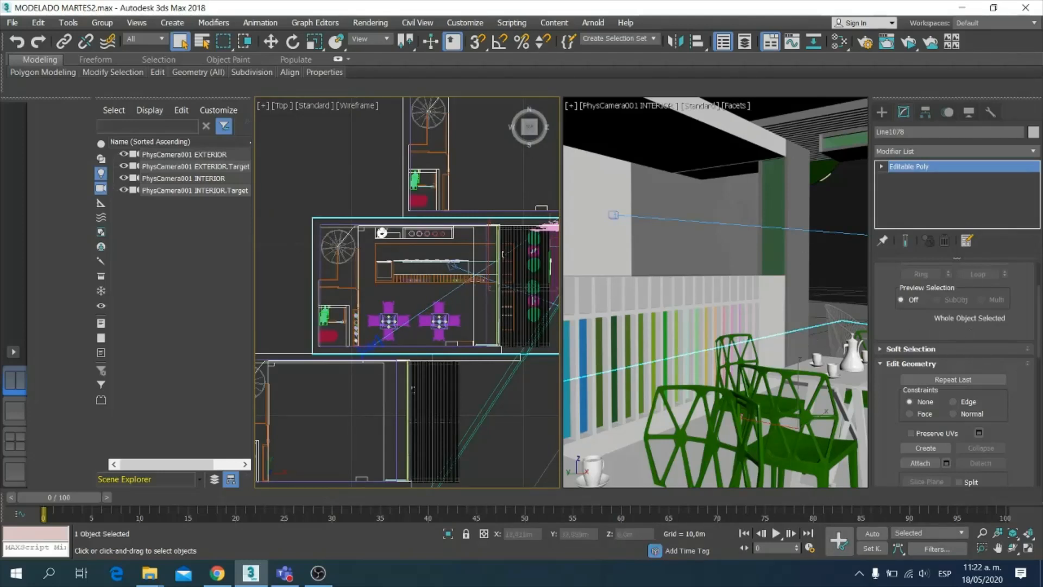
Step: Select PhysCamera001 INTERIOR and frame its position and view cone in the Top viewport
click(209, 178)
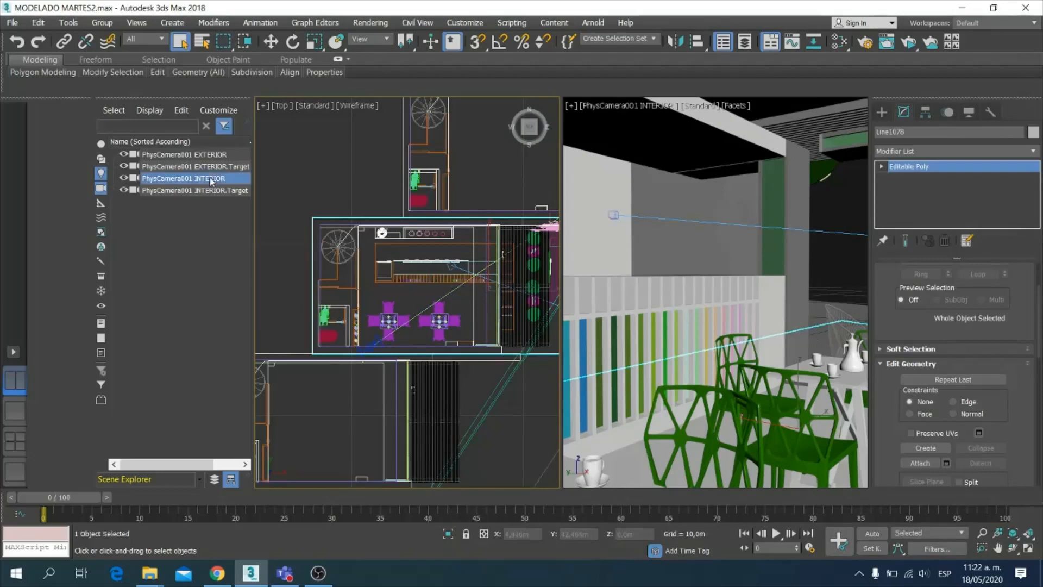
scroll(491, 376, down, 4)
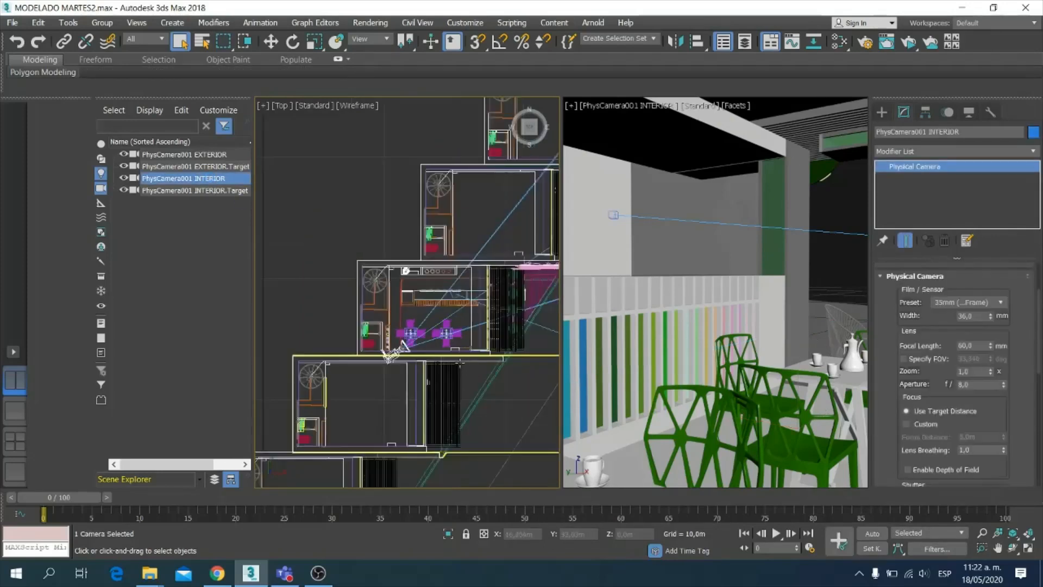
middle_drag(492, 376, 402, 380)
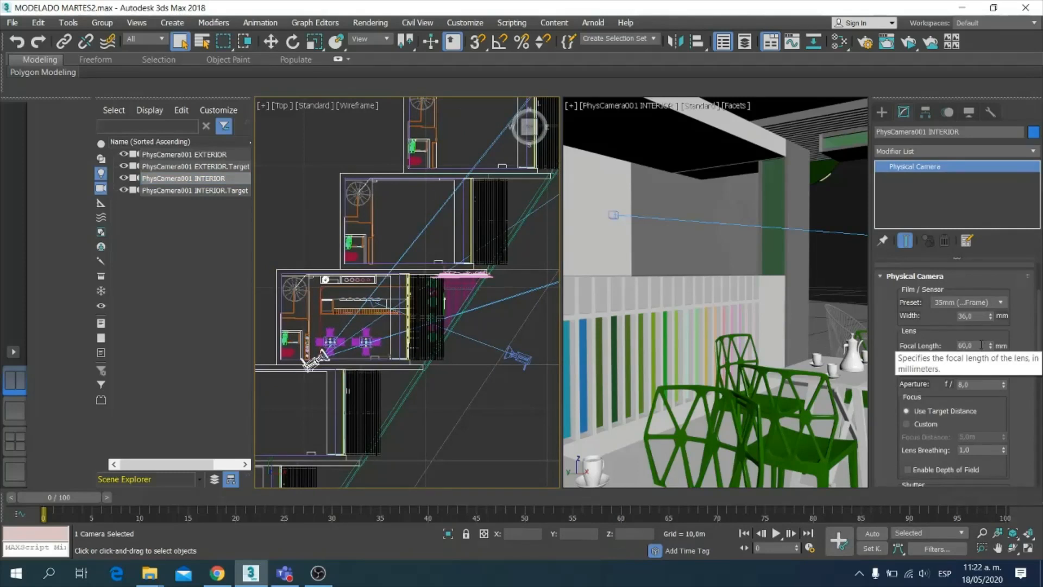
Step: Try focal lengths of 20 mm and 80 mm on the interior camera
click(981, 345)
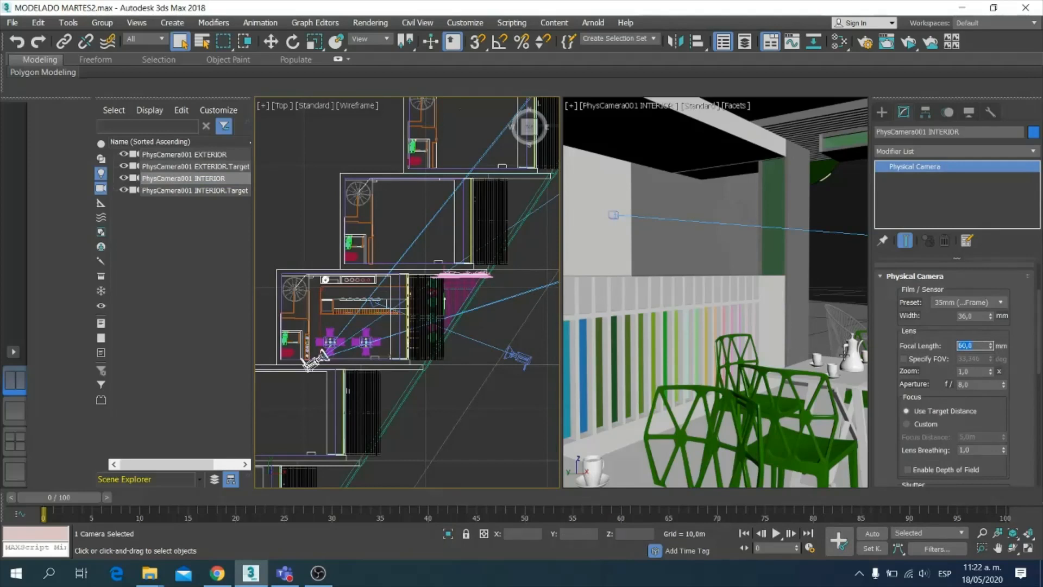
text(20)
click(973, 384)
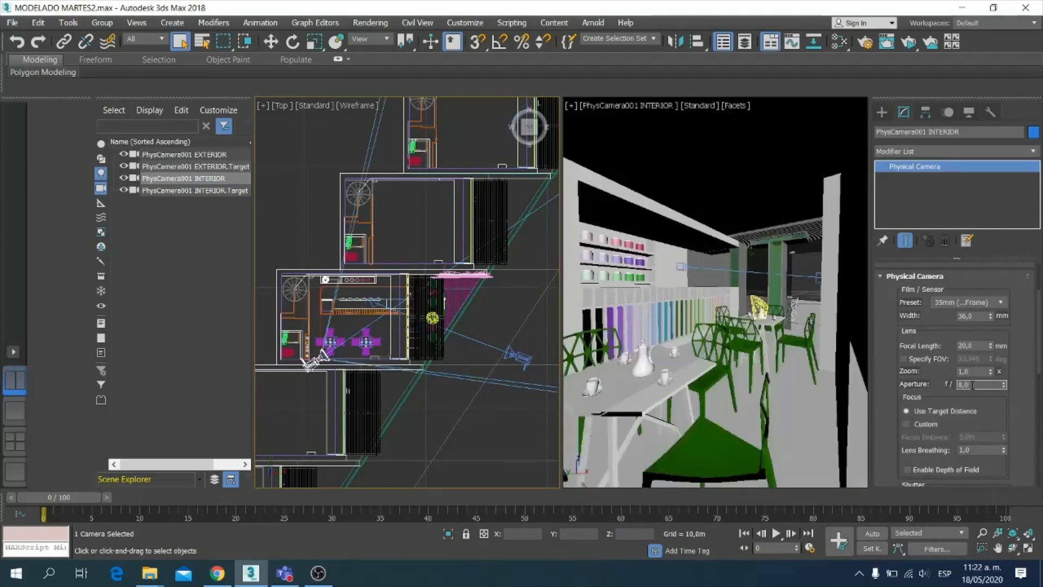
double_click(977, 345)
text(80)
key(Return)
click(986, 385)
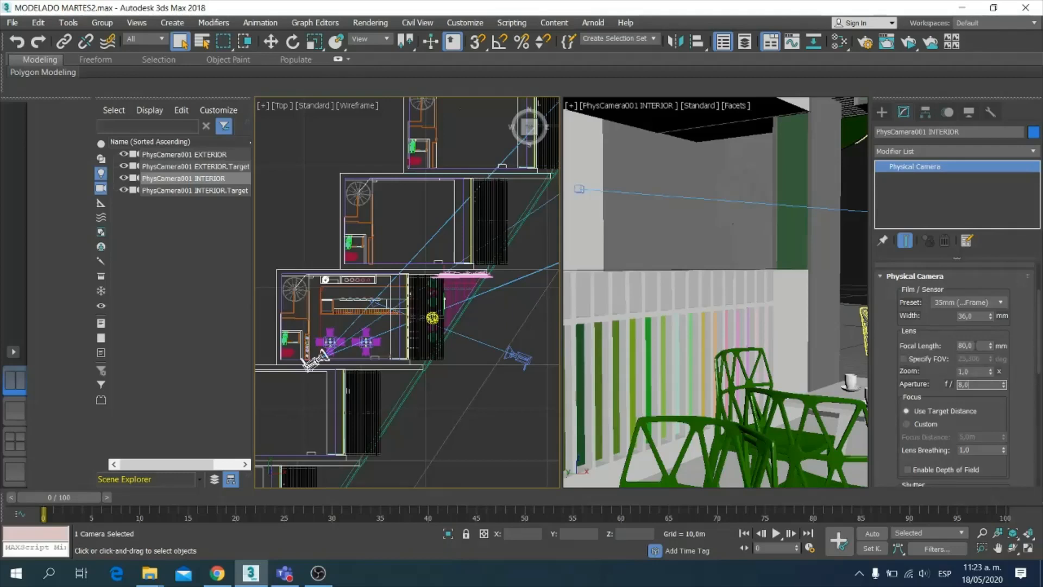
Step: Set the interior camera's focal length to 28 mm
double_click(973, 346)
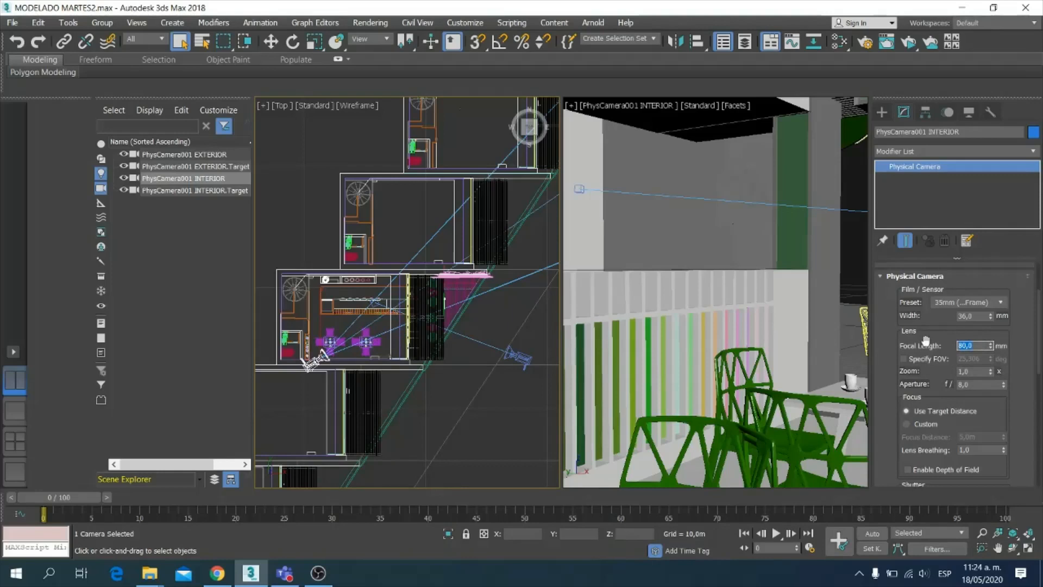
text(28)
key(Tab)
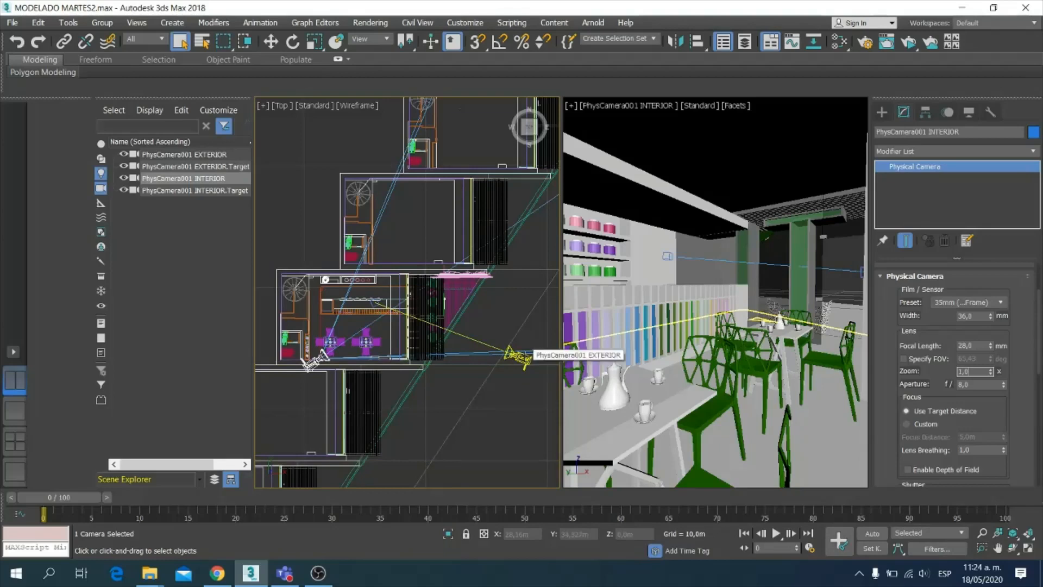
Step: Switch the camera viewport from the interior view to PhysCamera001 EXTERIOR
click(212, 155)
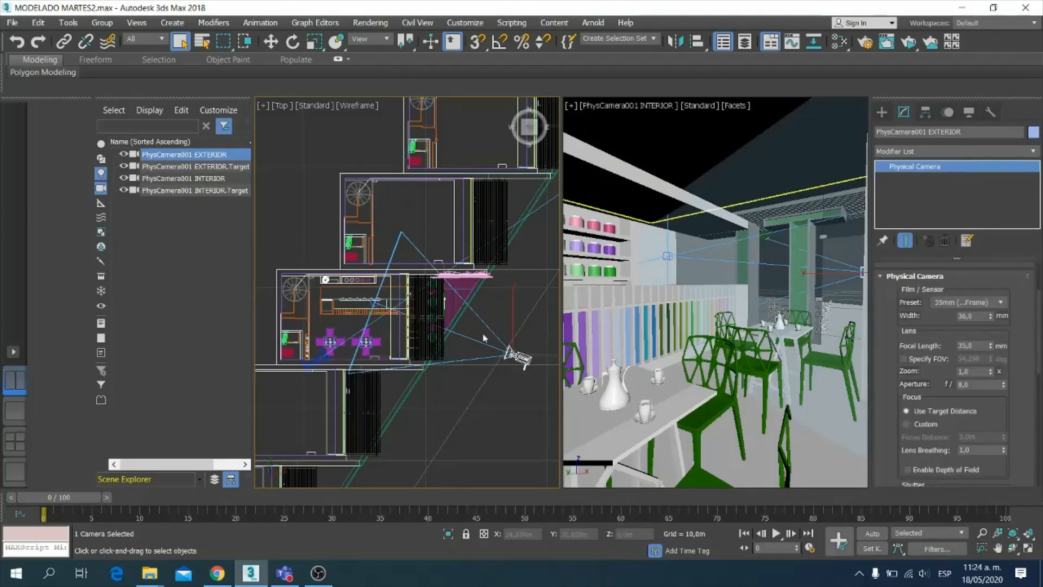
click(690, 147)
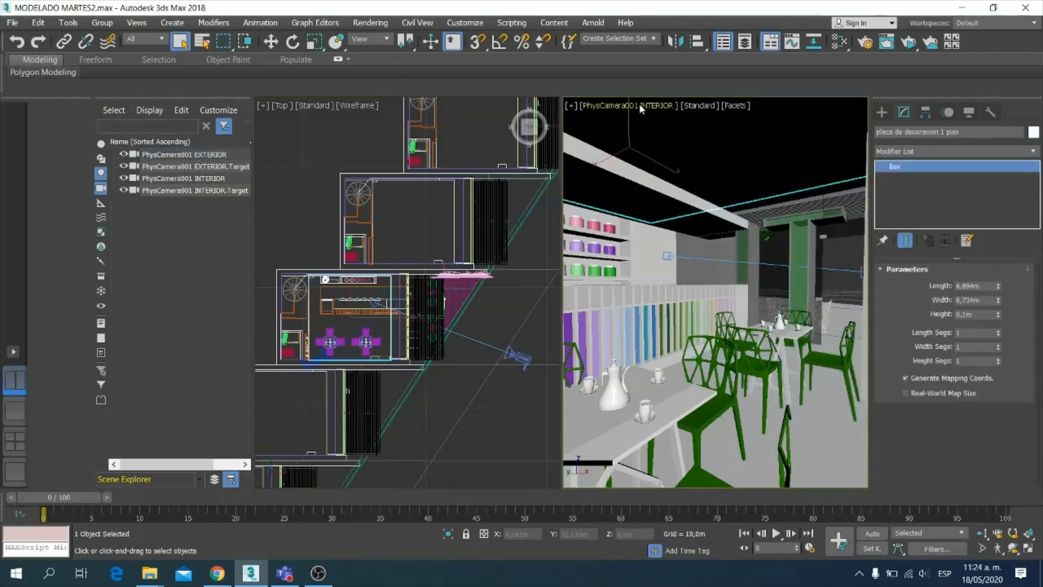
key(c)
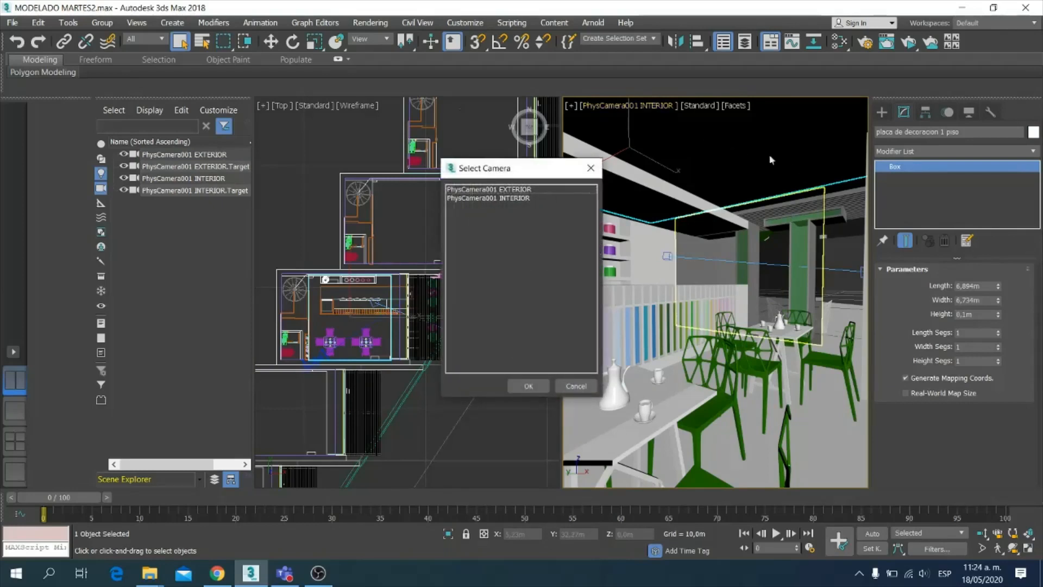
double_click(521, 189)
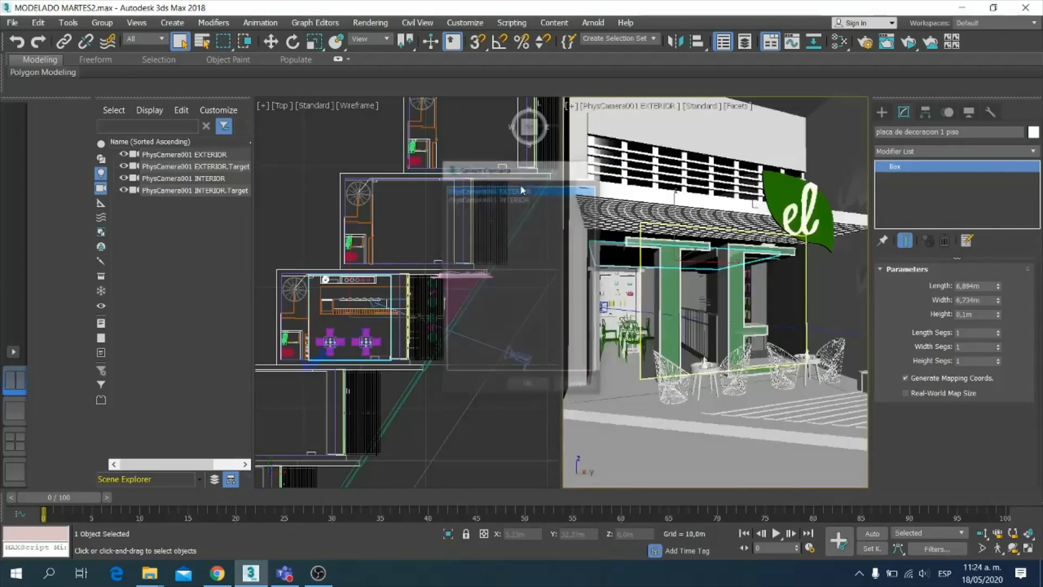
Step: Select PhysCamera001 EXTERIOR, try a focal length of 30 mm, and settle on 28 mm
click(212, 155)
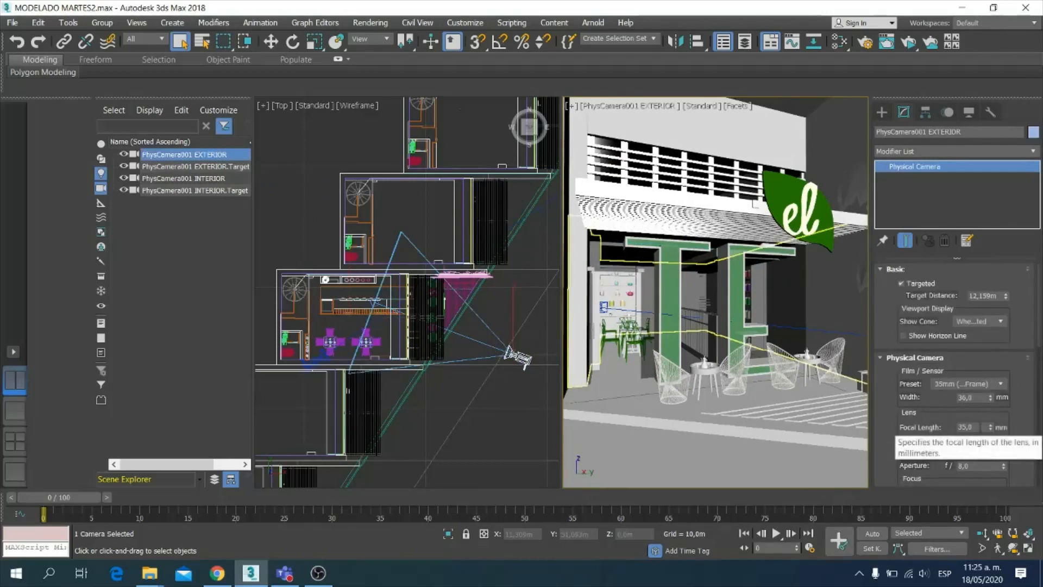
click(969, 427)
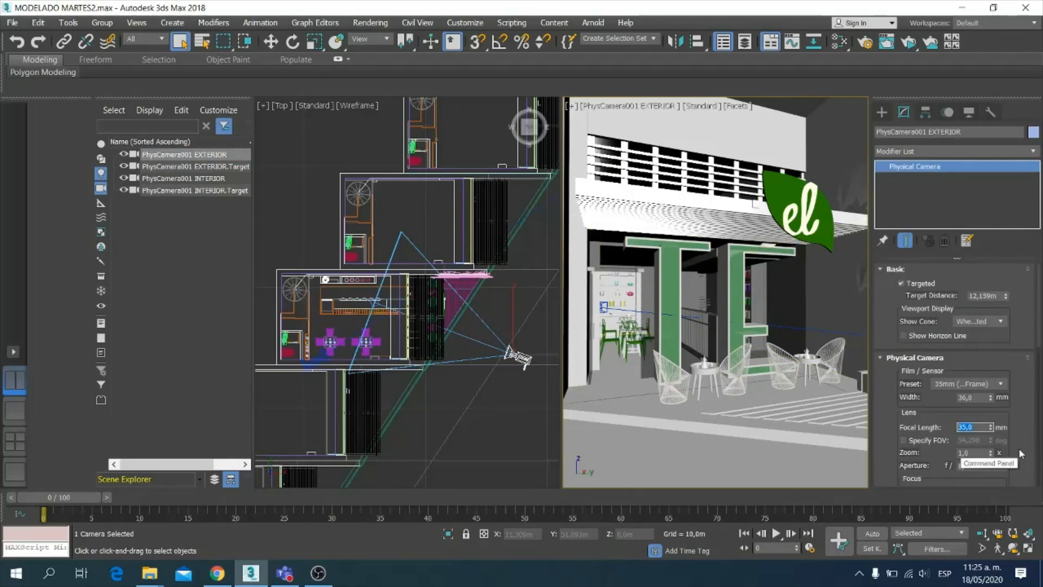
text(30)
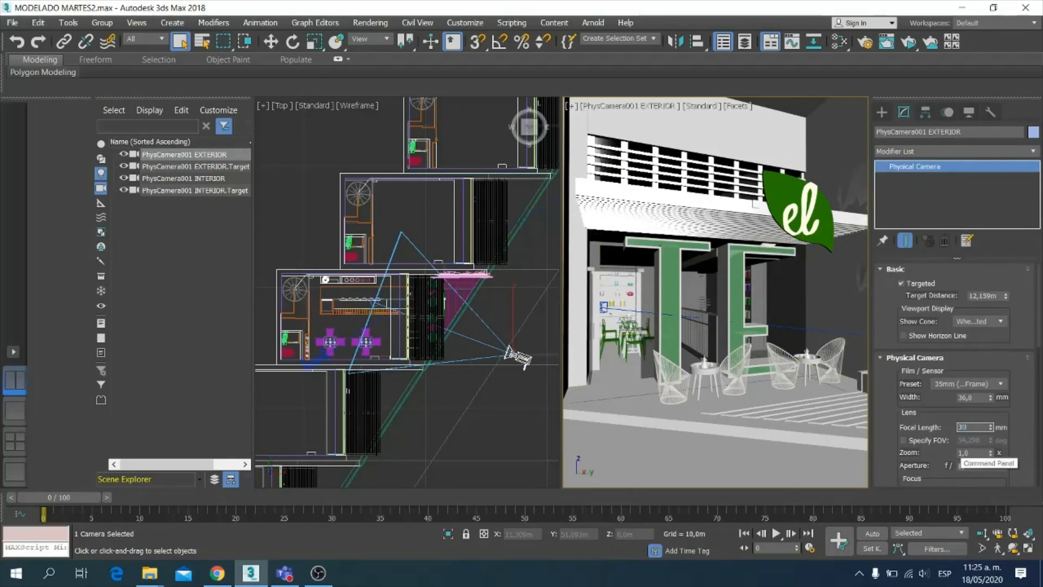
click(975, 400)
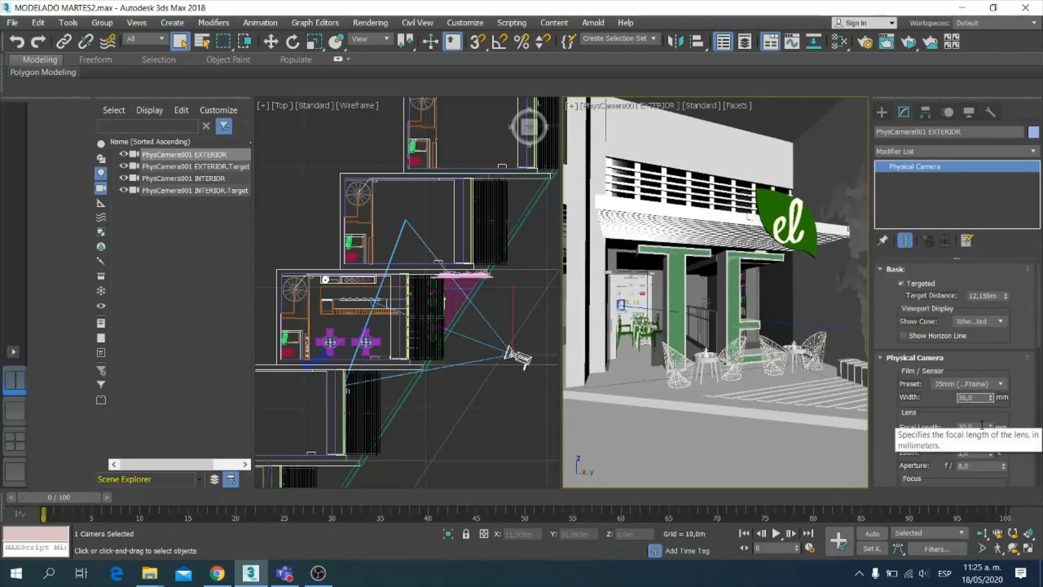
key(Tab)
text(28)
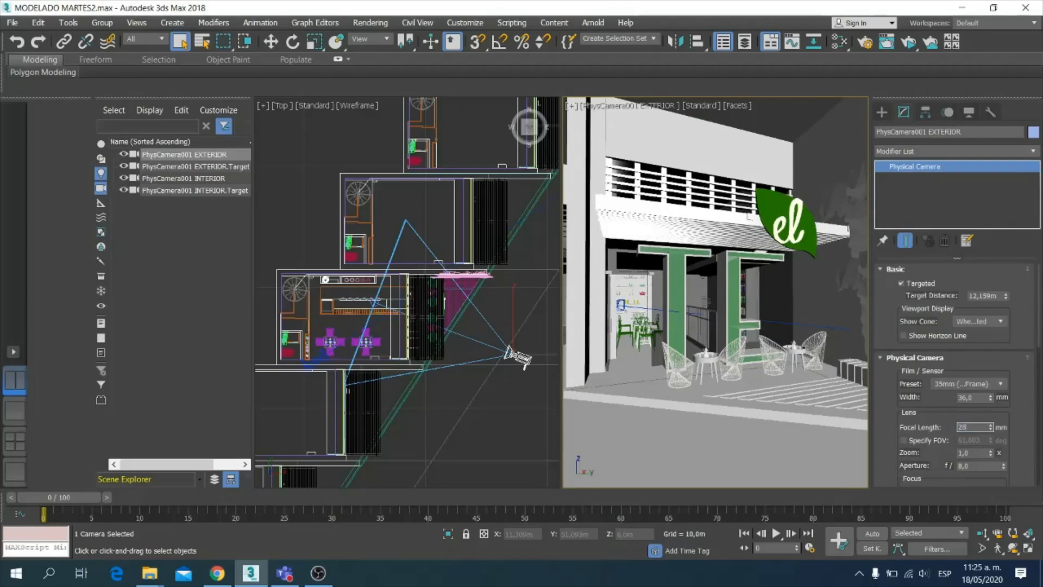
key(Return)
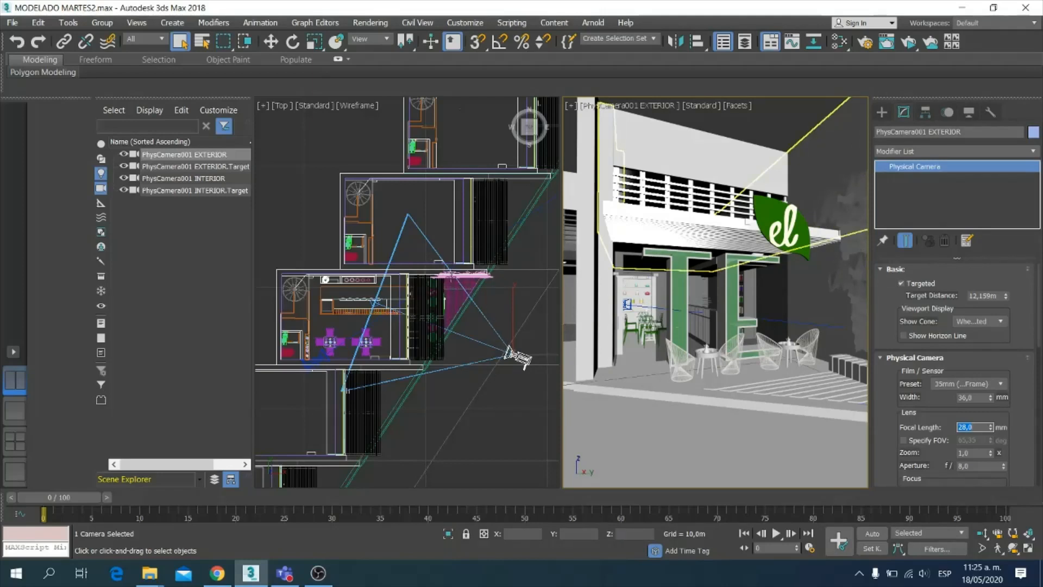
Step: Move the exterior camera farther from the storefront in the Top view, to about X 28.96 m, Y 33.96 m
middle_drag(533, 334, 492, 280)
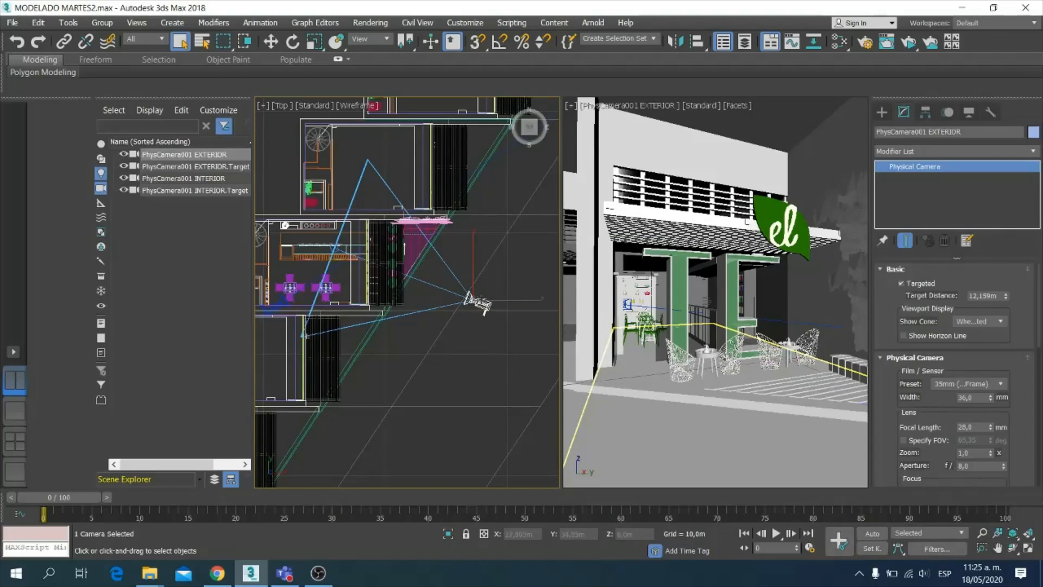
click(270, 41)
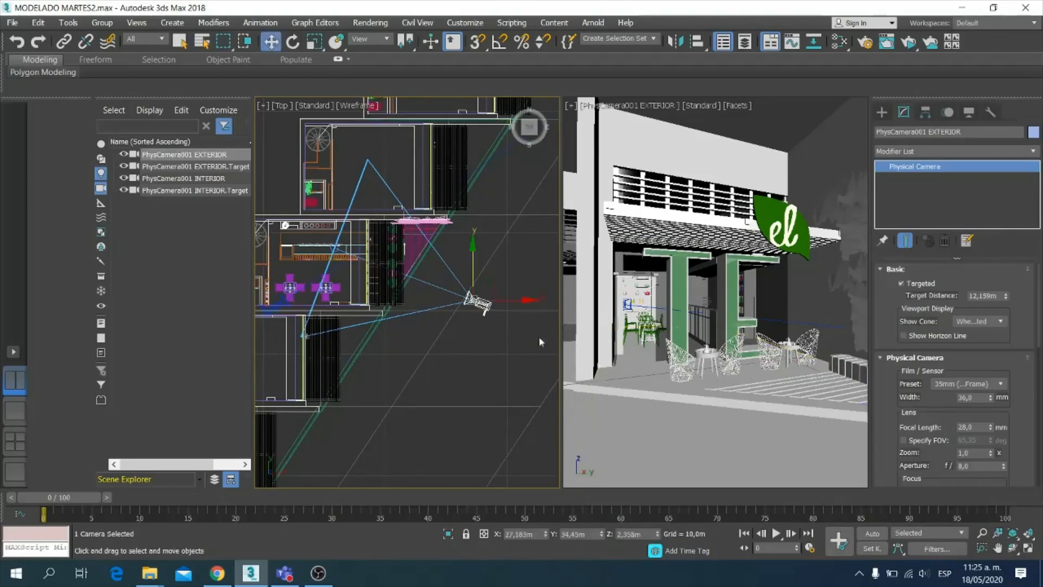
drag(487, 286, 514, 286)
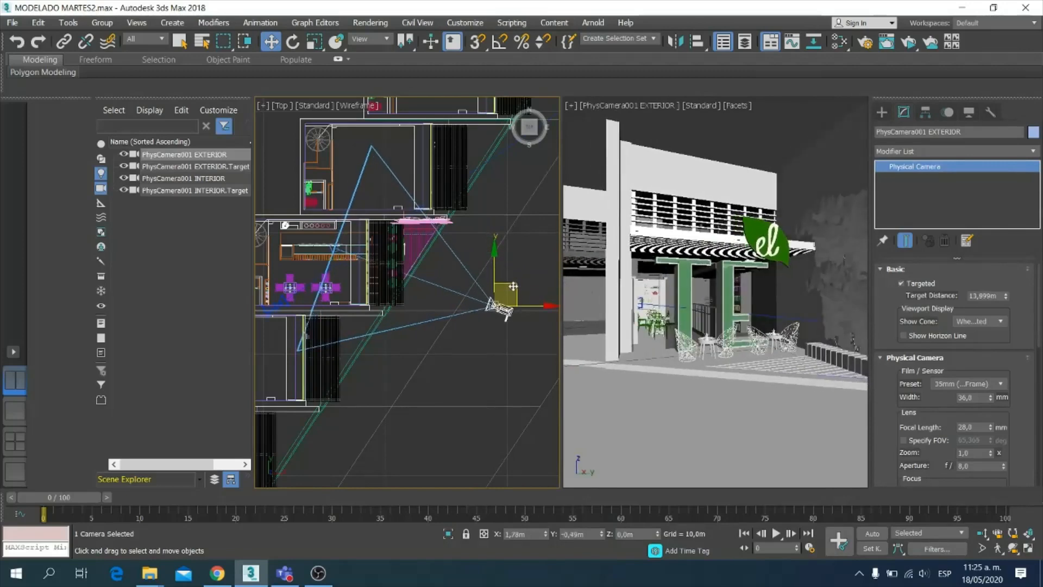
Step: Select the exterior camera together with its target and shift both toward the upper right of the plan
scroll(329, 248, up, 6)
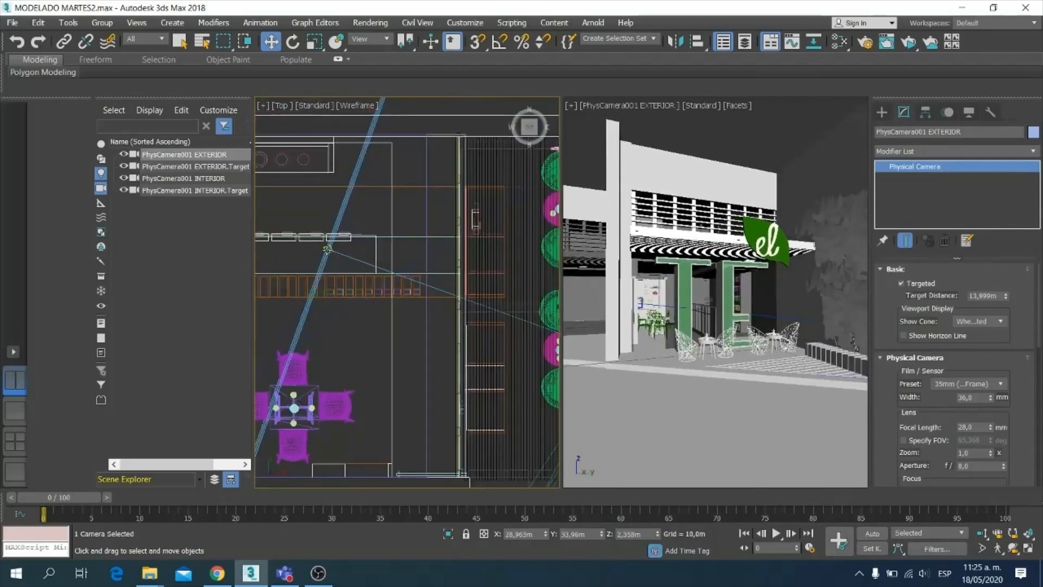
click(343, 251)
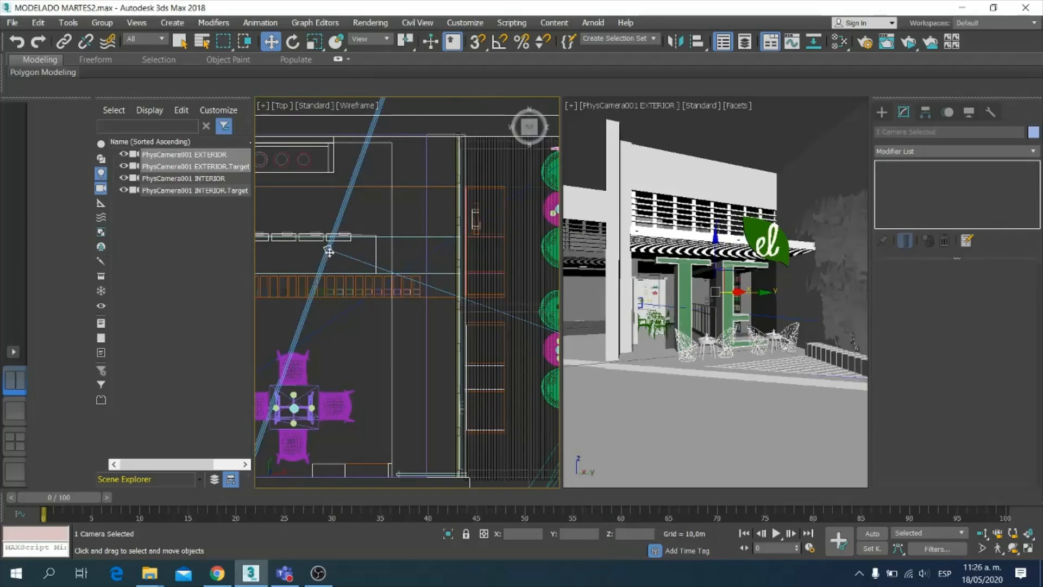
drag(329, 251, 381, 211)
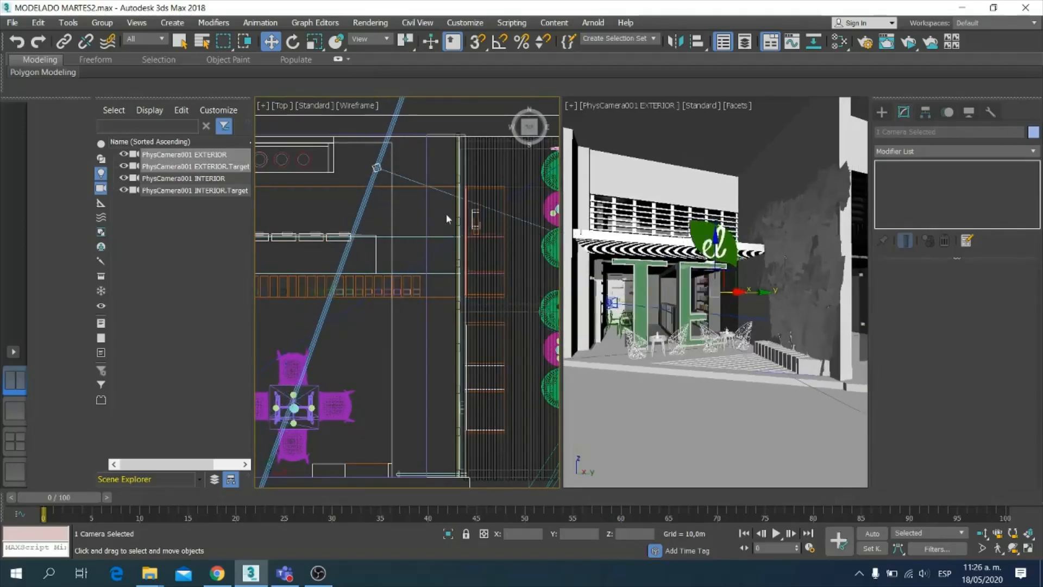
scroll(445, 214, down, 5)
scroll(492, 286, up, 5)
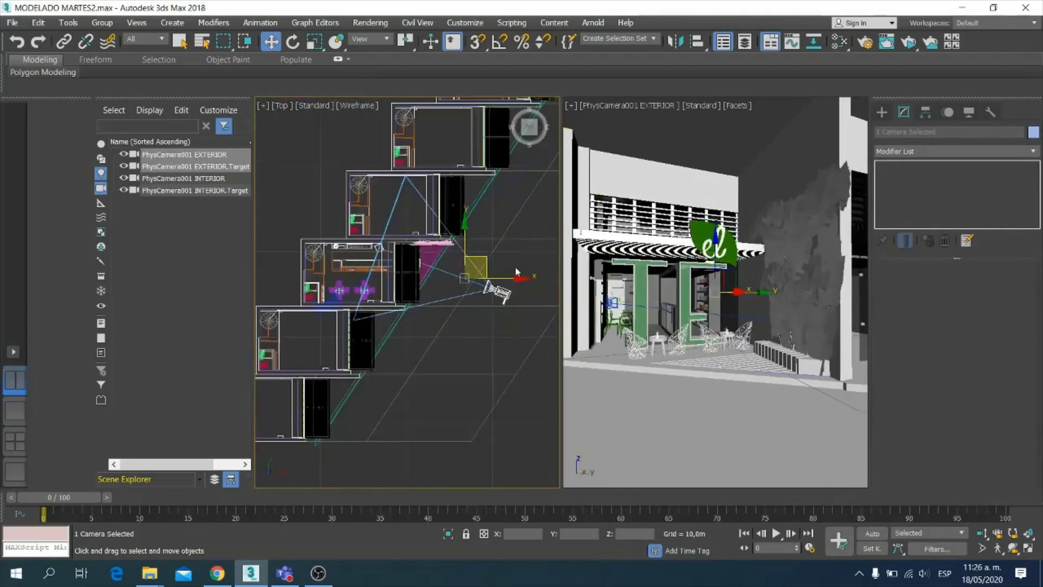
Step: Rotate the exterior camera and its target slightly in plan, and reposition both a little farther from the storefront
click(292, 42)
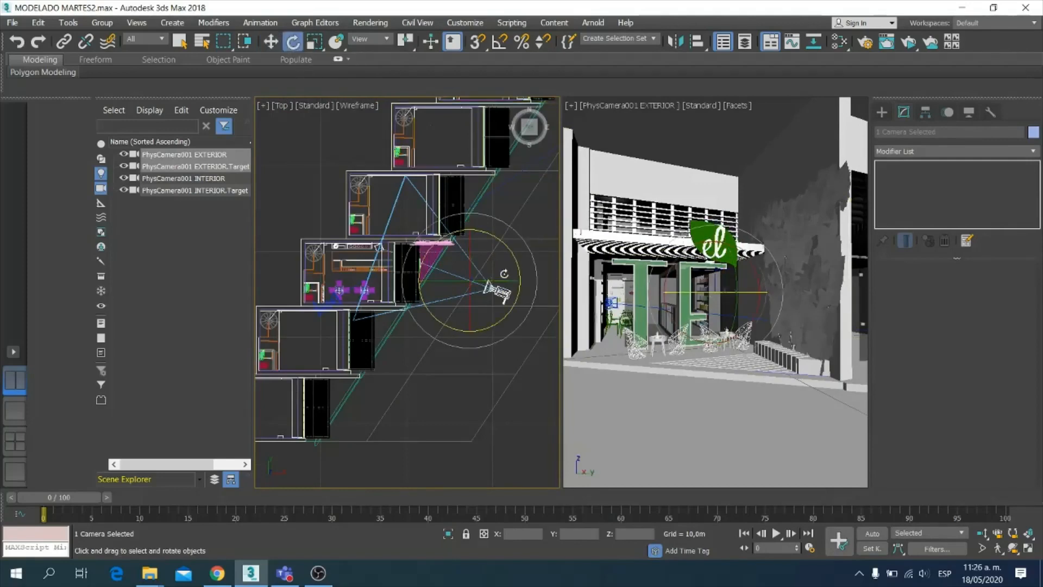
mouse_move(514, 260)
mouse_down()
mouse_move(515, 273)
mouse_move(519, 266)
mouse_up()
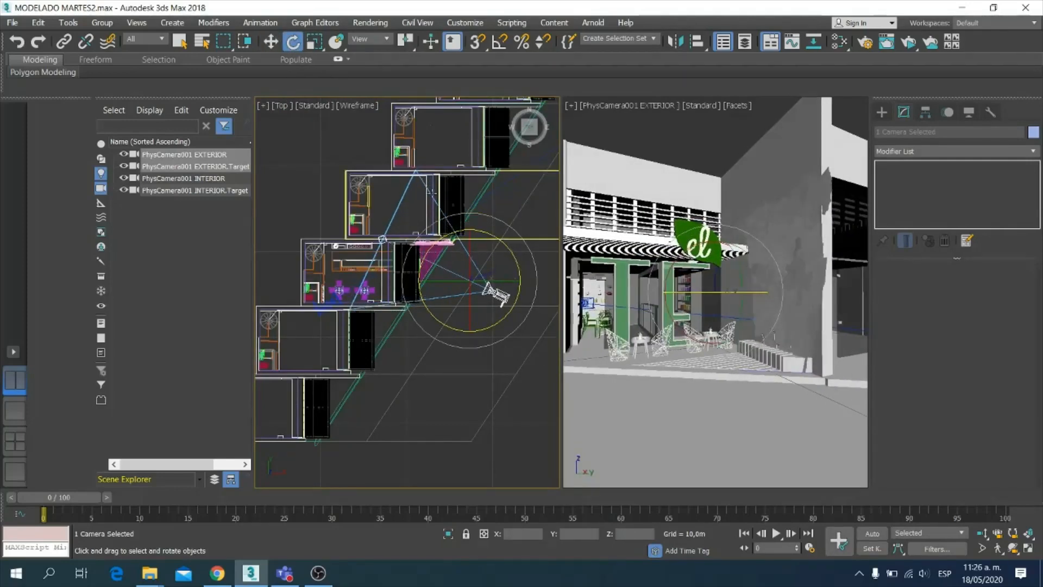
click(272, 41)
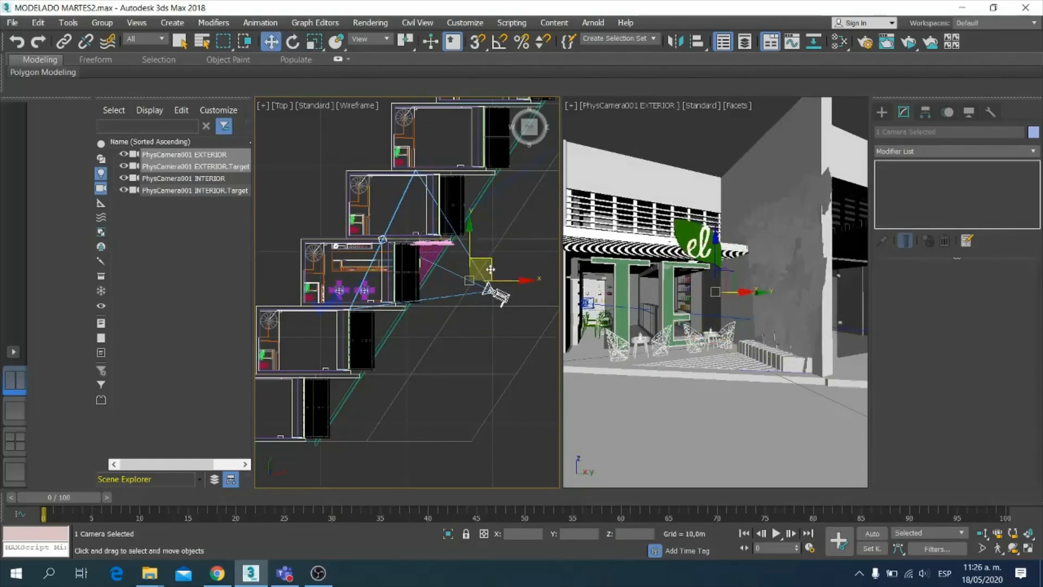
mouse_move(497, 269)
mouse_down()
mouse_move(503, 293)
mouse_move(508, 277)
mouse_up()
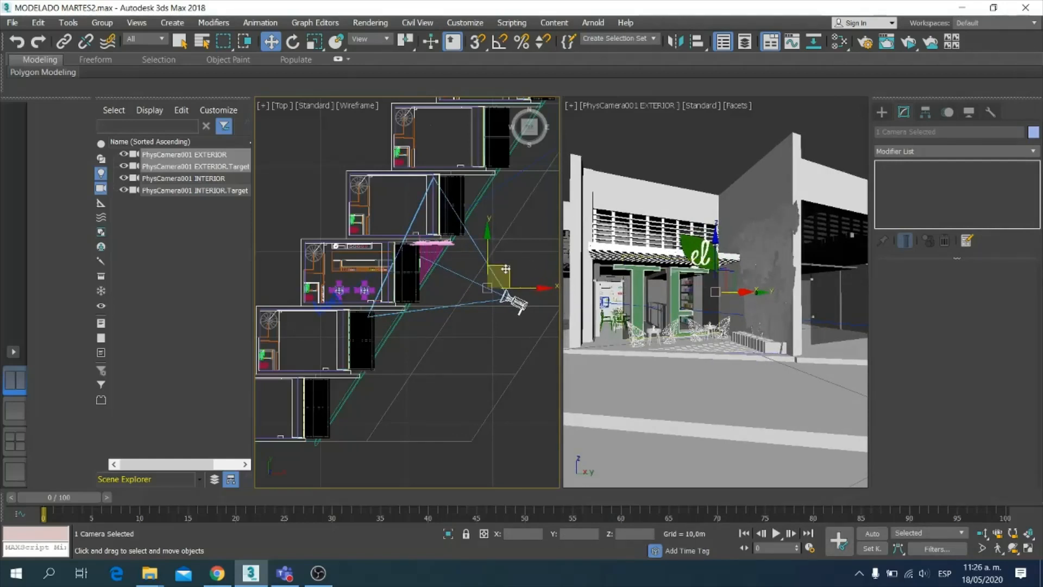
drag(505, 269, 489, 271)
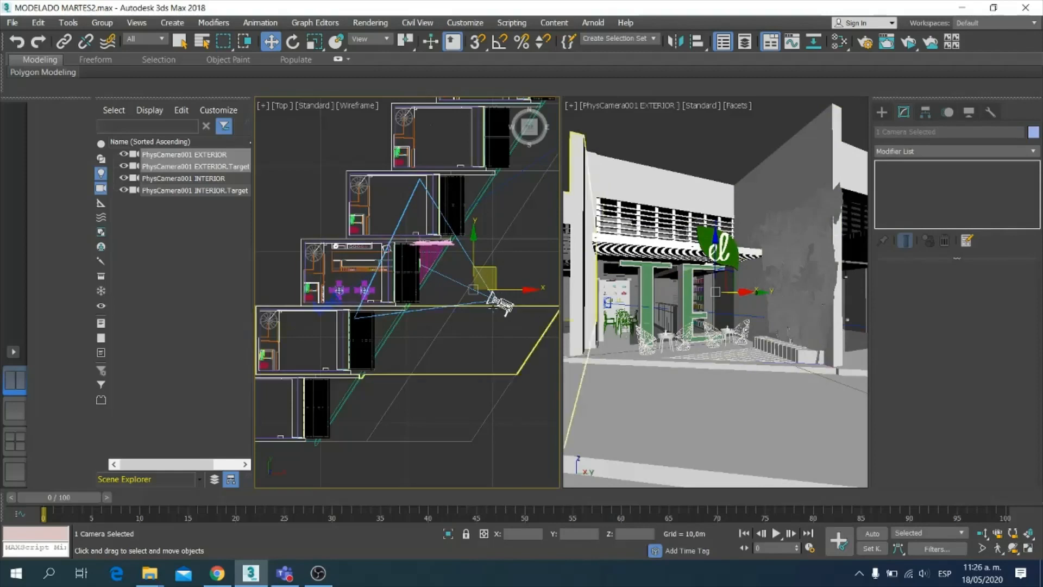
Step: Switch the first viewport to the Front view and fine-tune the height of the exterior camera and its target
key(f)
middle_drag(456, 314, 282, 321)
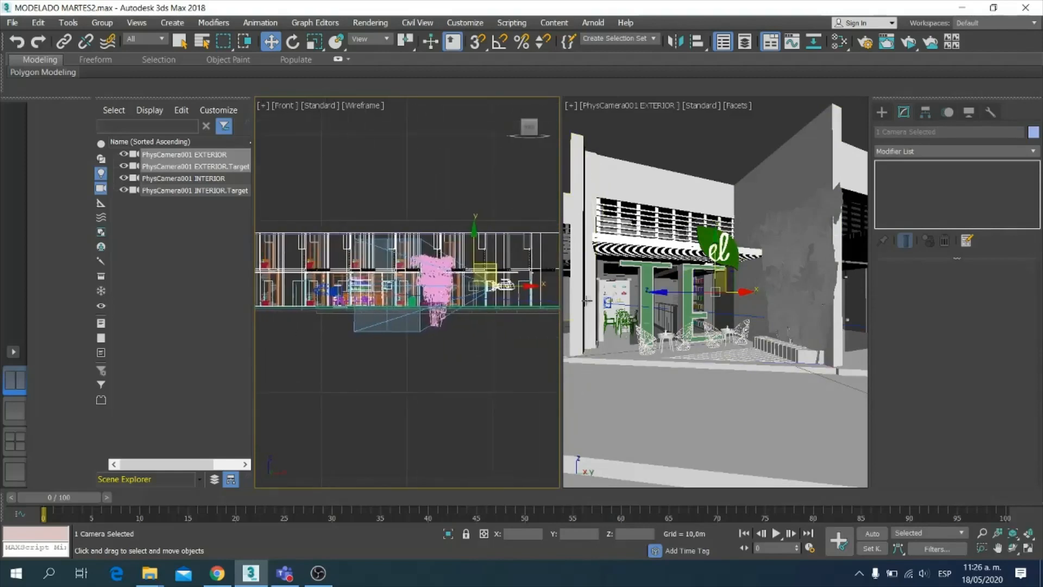
scroll(480, 287, up, 2)
mouse_move(481, 286)
mouse_down()
mouse_move(405, 293)
mouse_move(481, 285)
mouse_up()
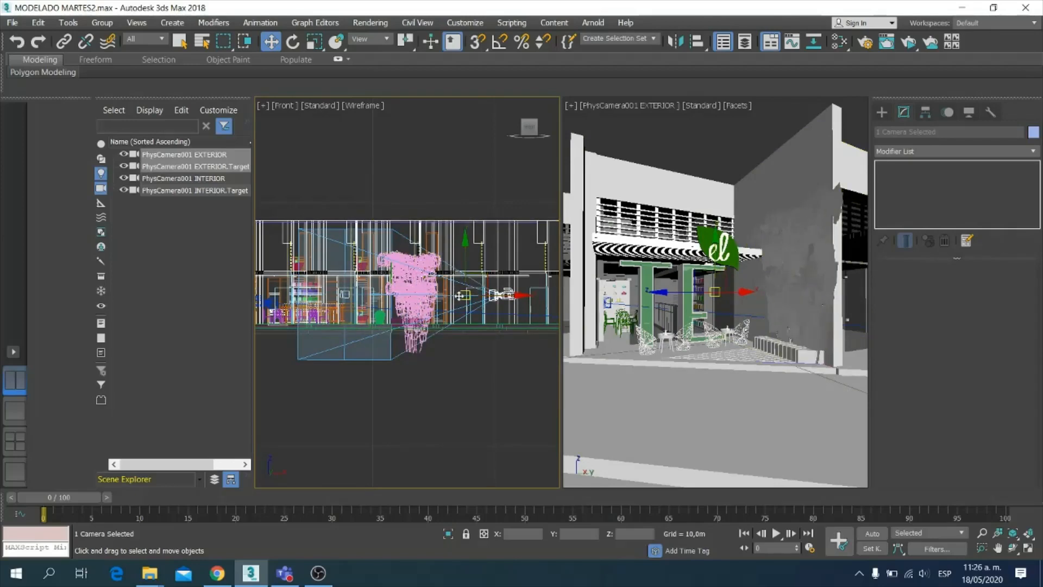
scroll(459, 297, up, 5)
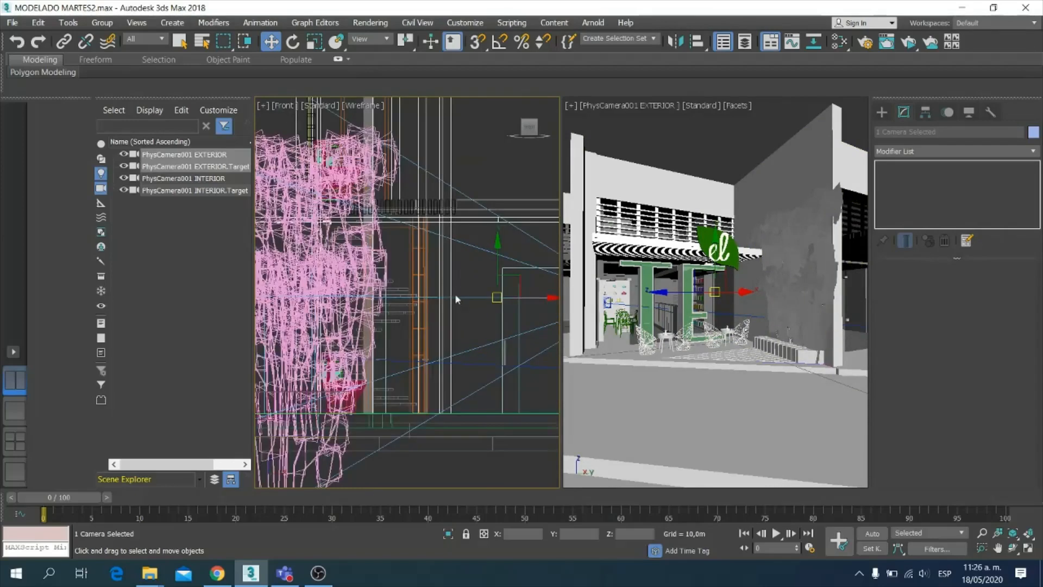
drag(497, 297, 444, 267)
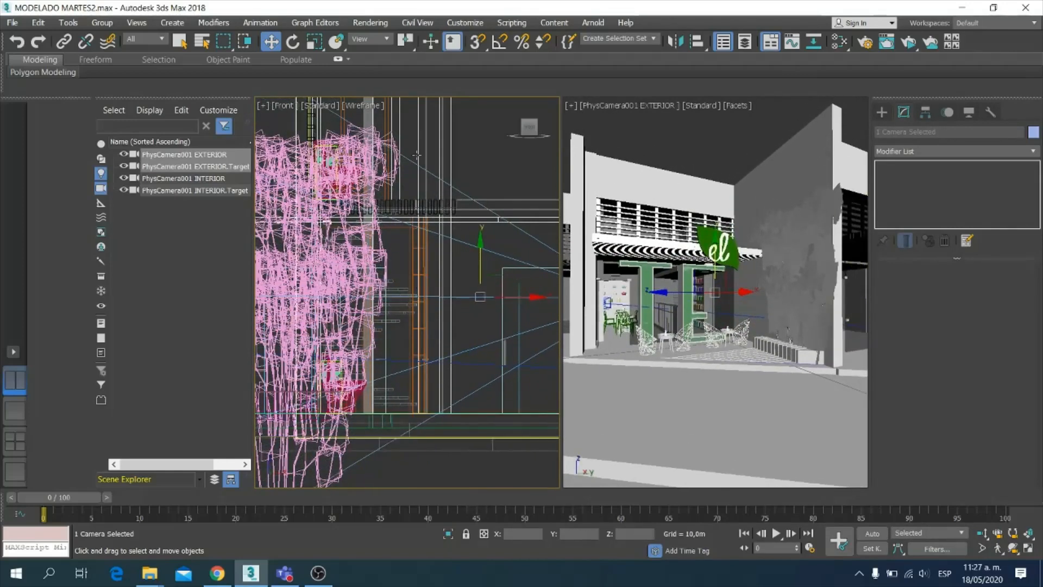
click(494, 161)
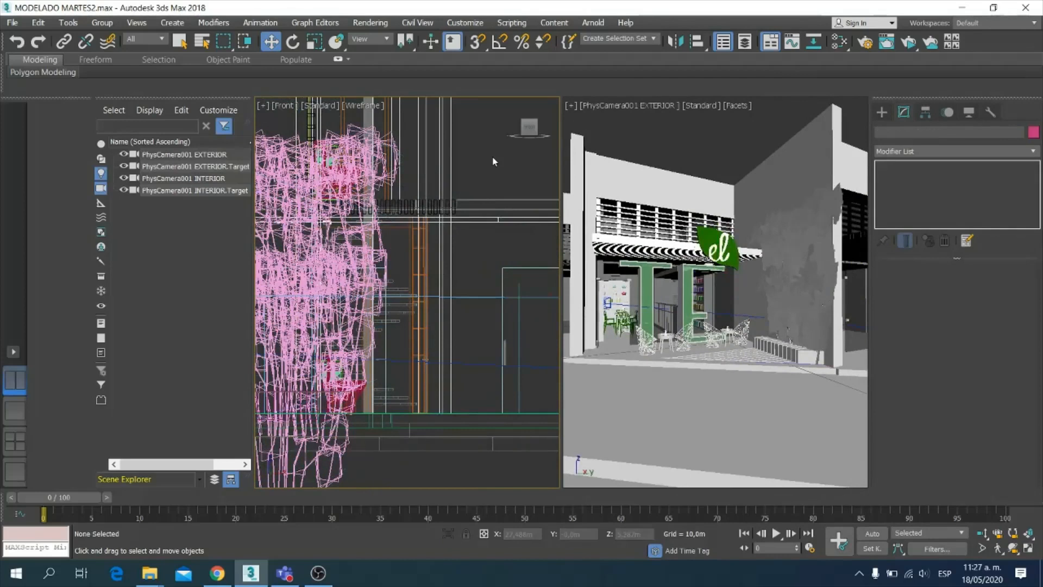
Step: Return to the Top view and move only the exterior camera to about X 29.25 m, Y 33.19 m, angling it toward the storefront
key(t)
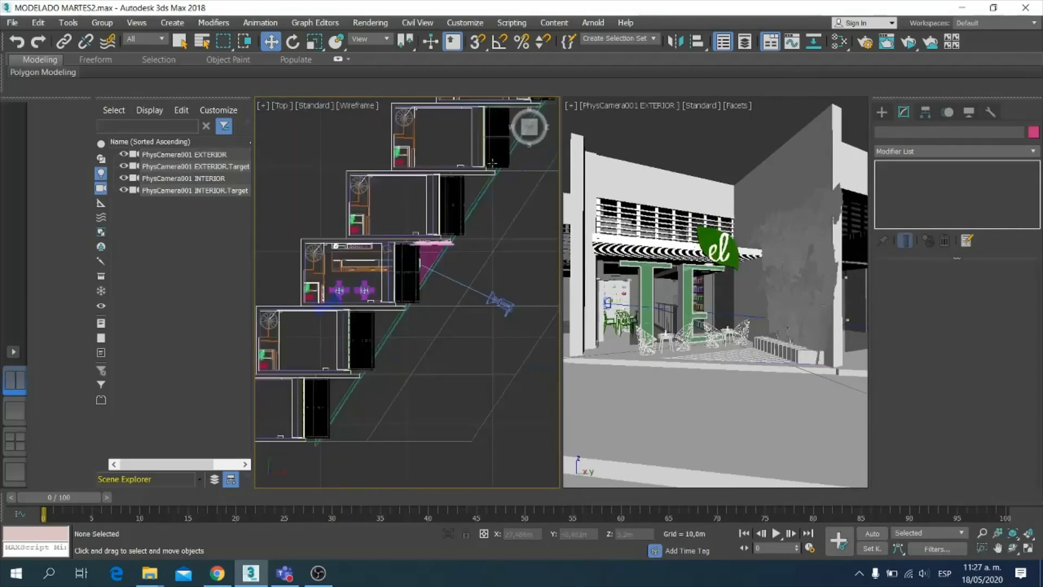
click(501, 302)
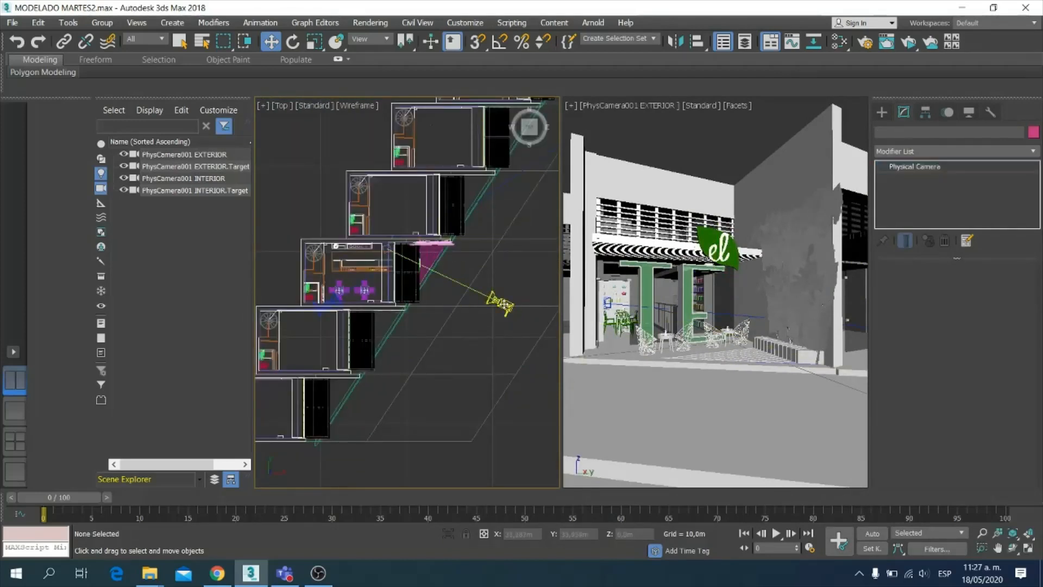
mouse_move(515, 291)
mouse_down()
mouse_move(494, 308)
mouse_move(505, 300)
mouse_up()
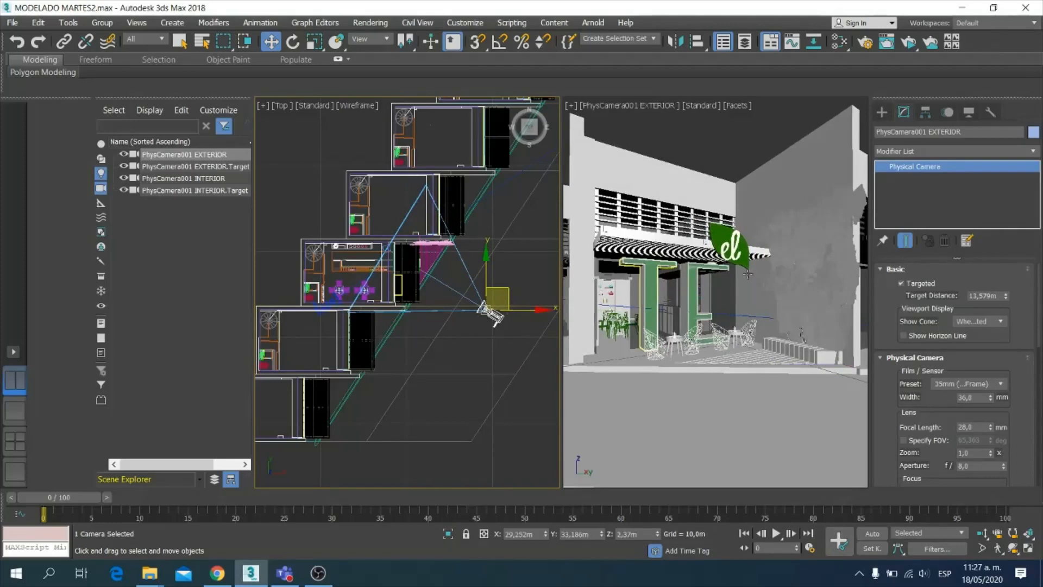
Step: Raise the exterior camera to about Z 3.37 m by panning its view, and deselect it
middle_drag(712, 171, 711, 181)
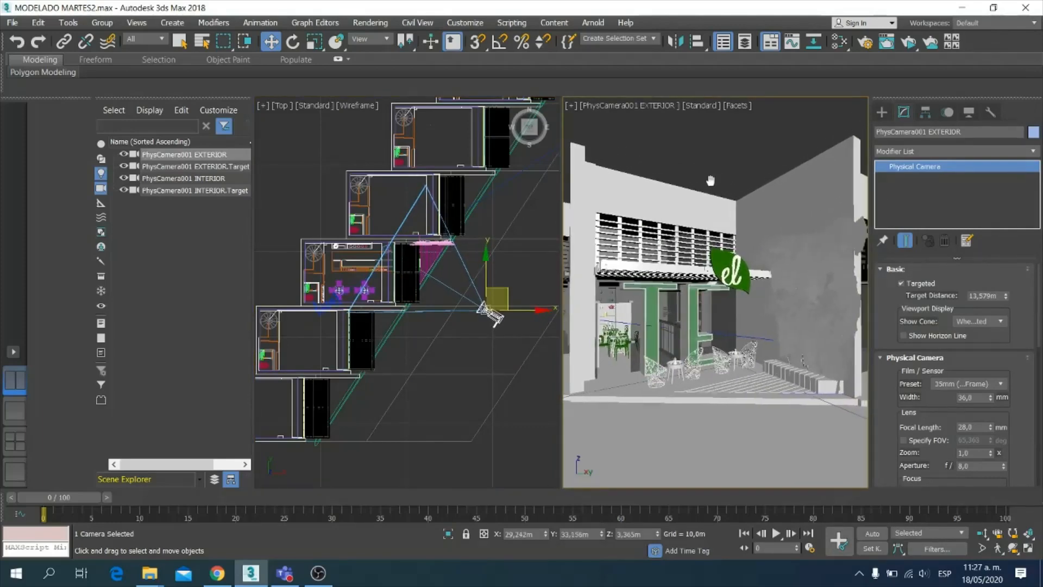
click(318, 176)
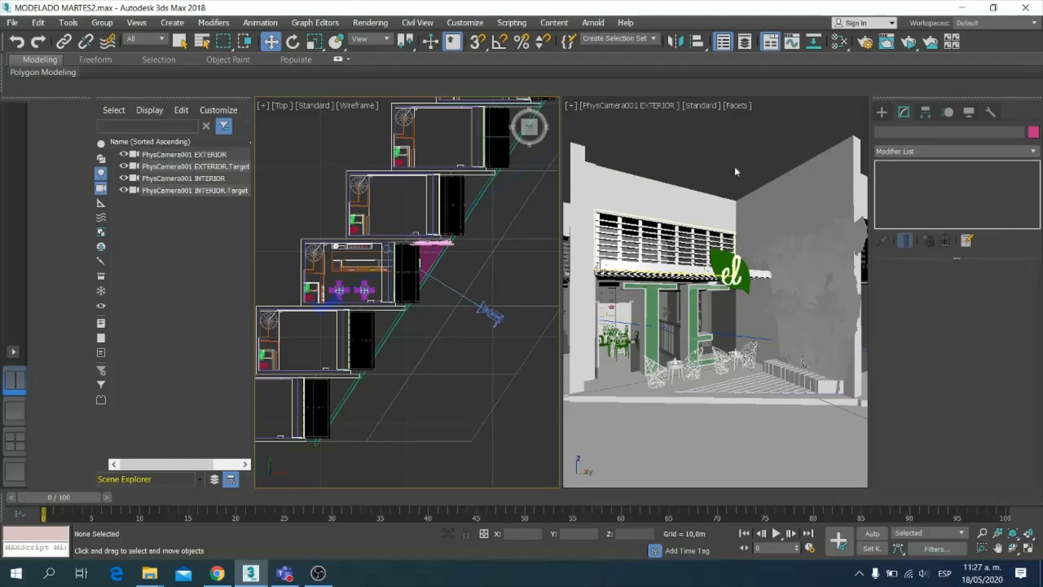
click(704, 148)
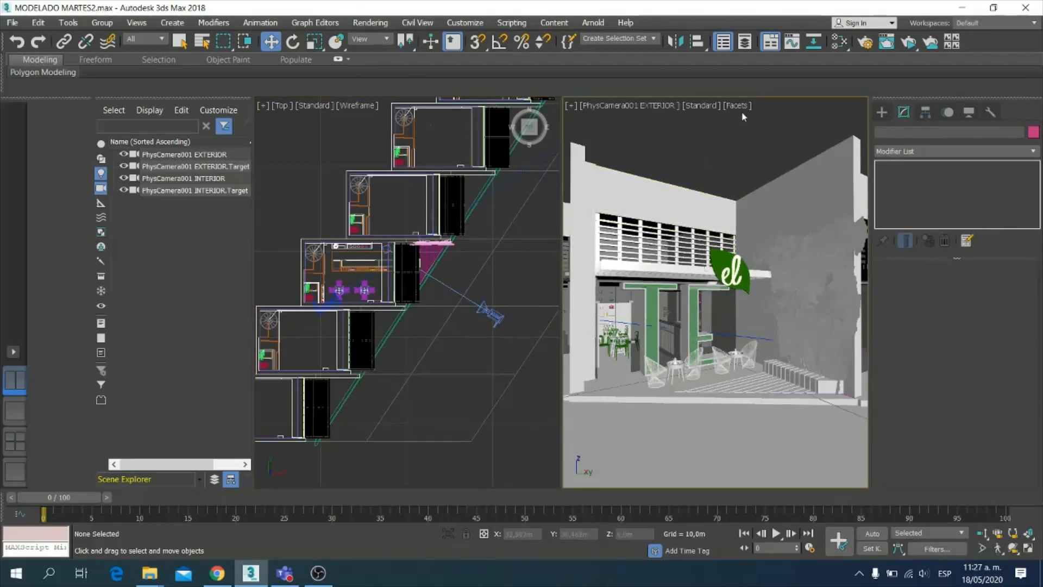